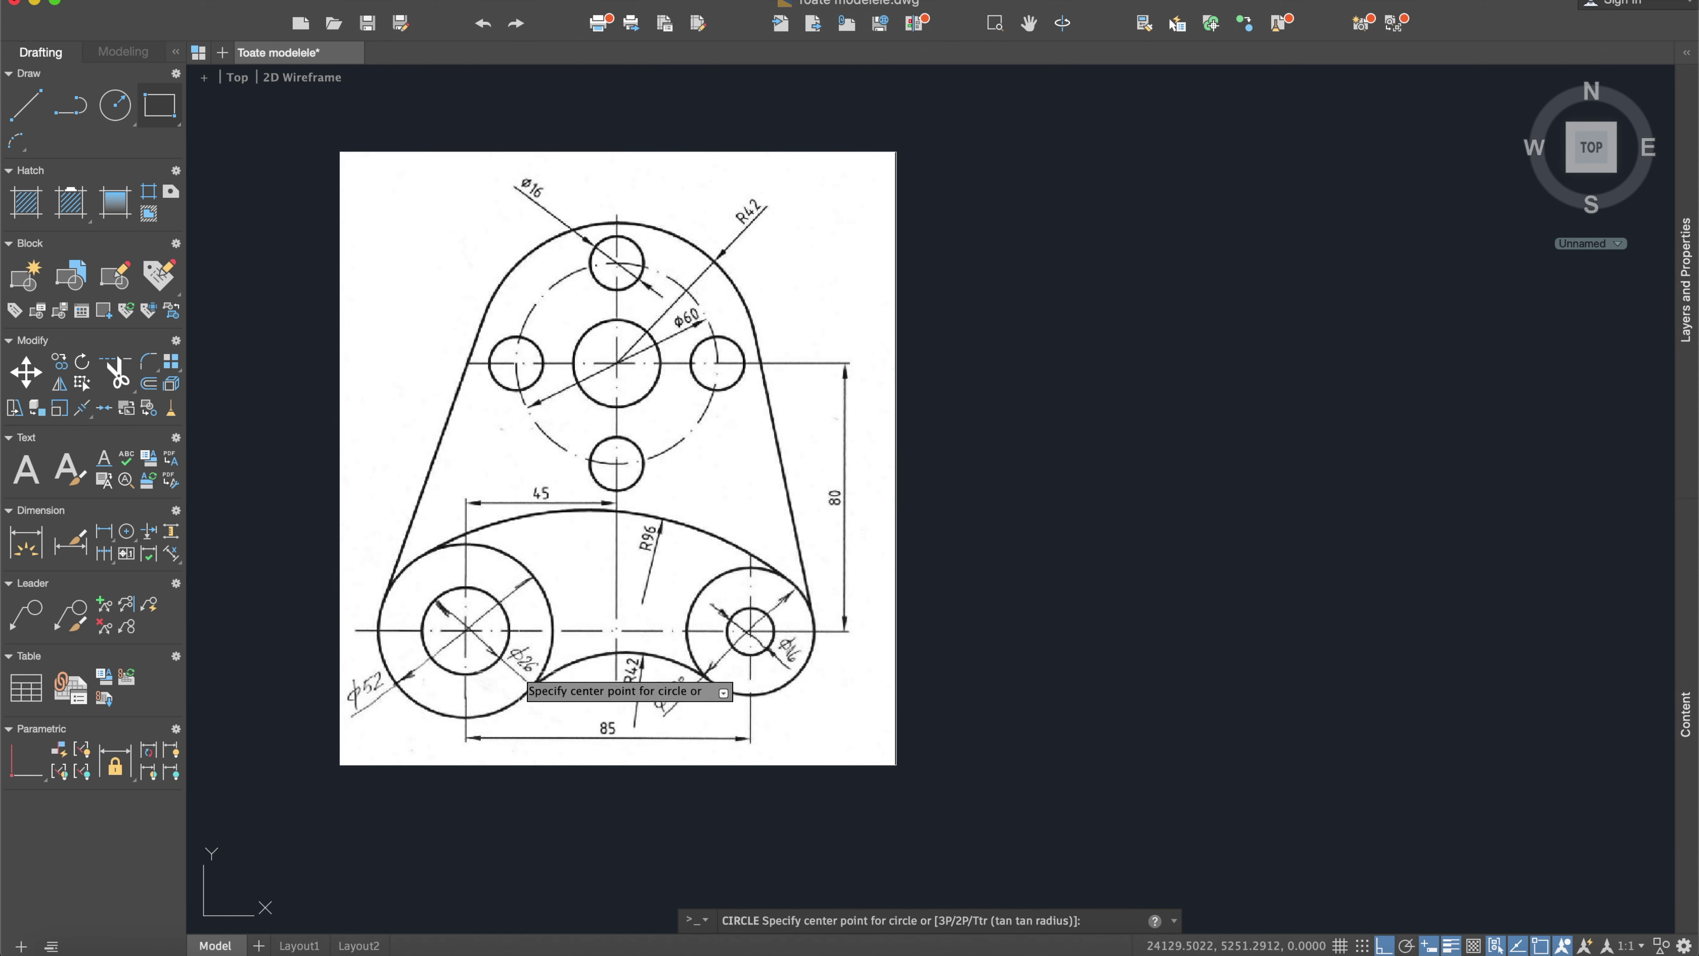
Step: Draw two concentric circles of radius 13 and 26 in the empty space beside the reference drawing
left_click(1089, 632)
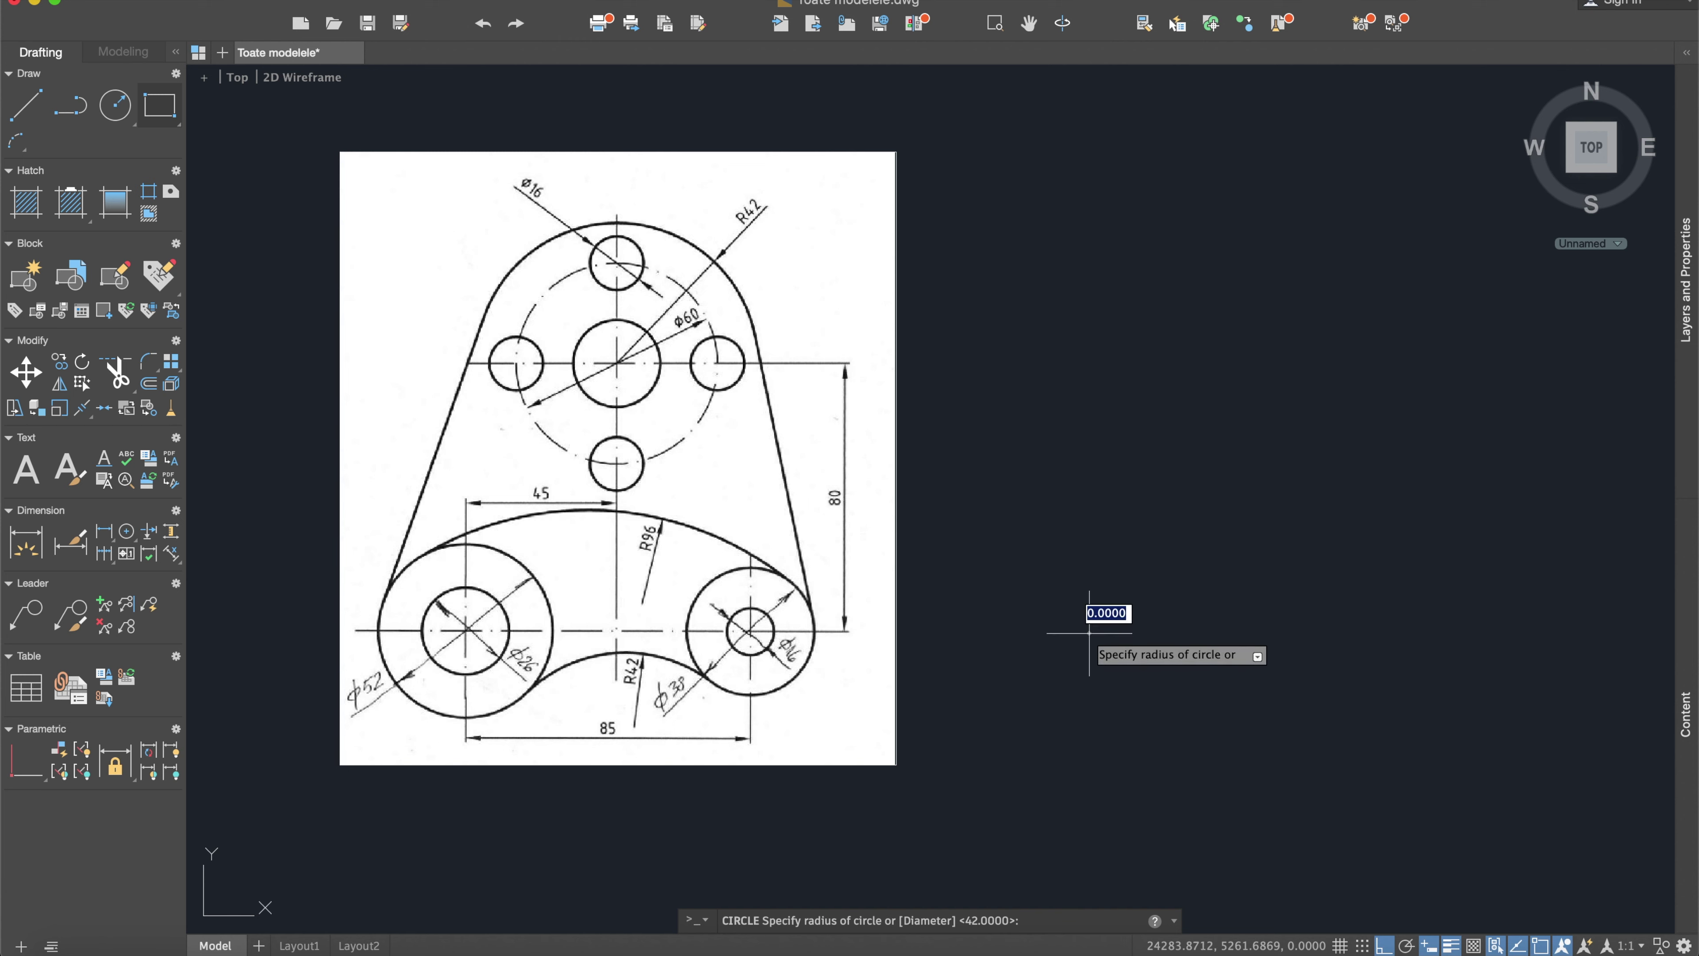
type("13")
key("Return")
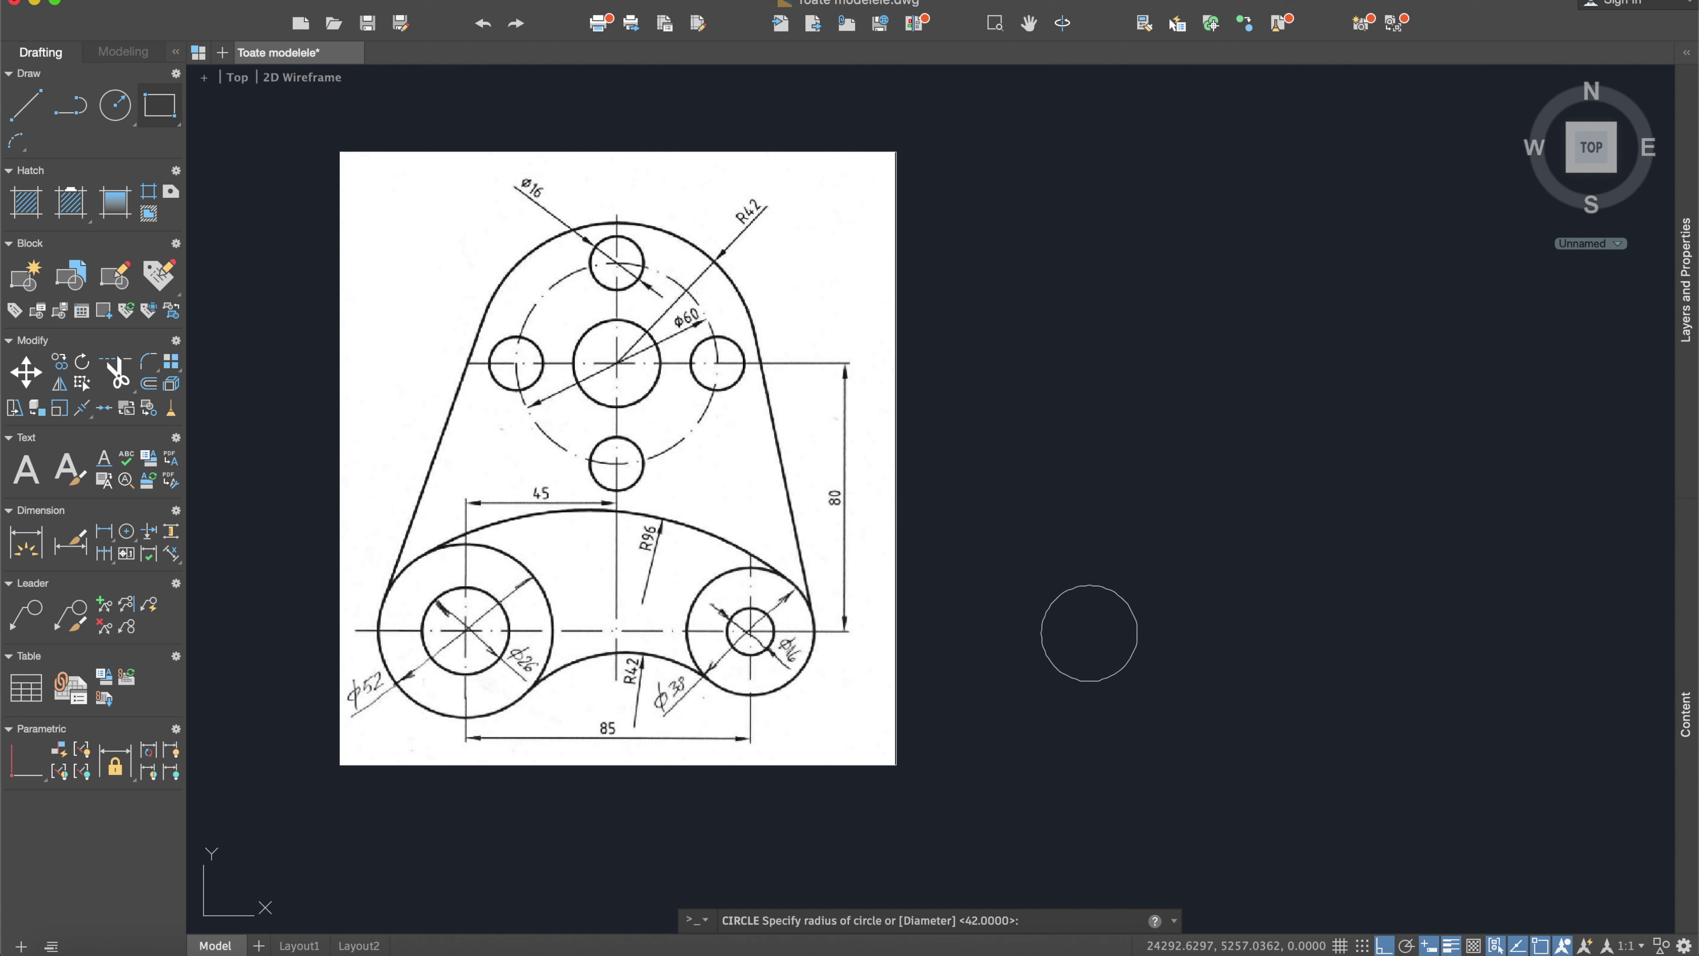
left_click(115, 105)
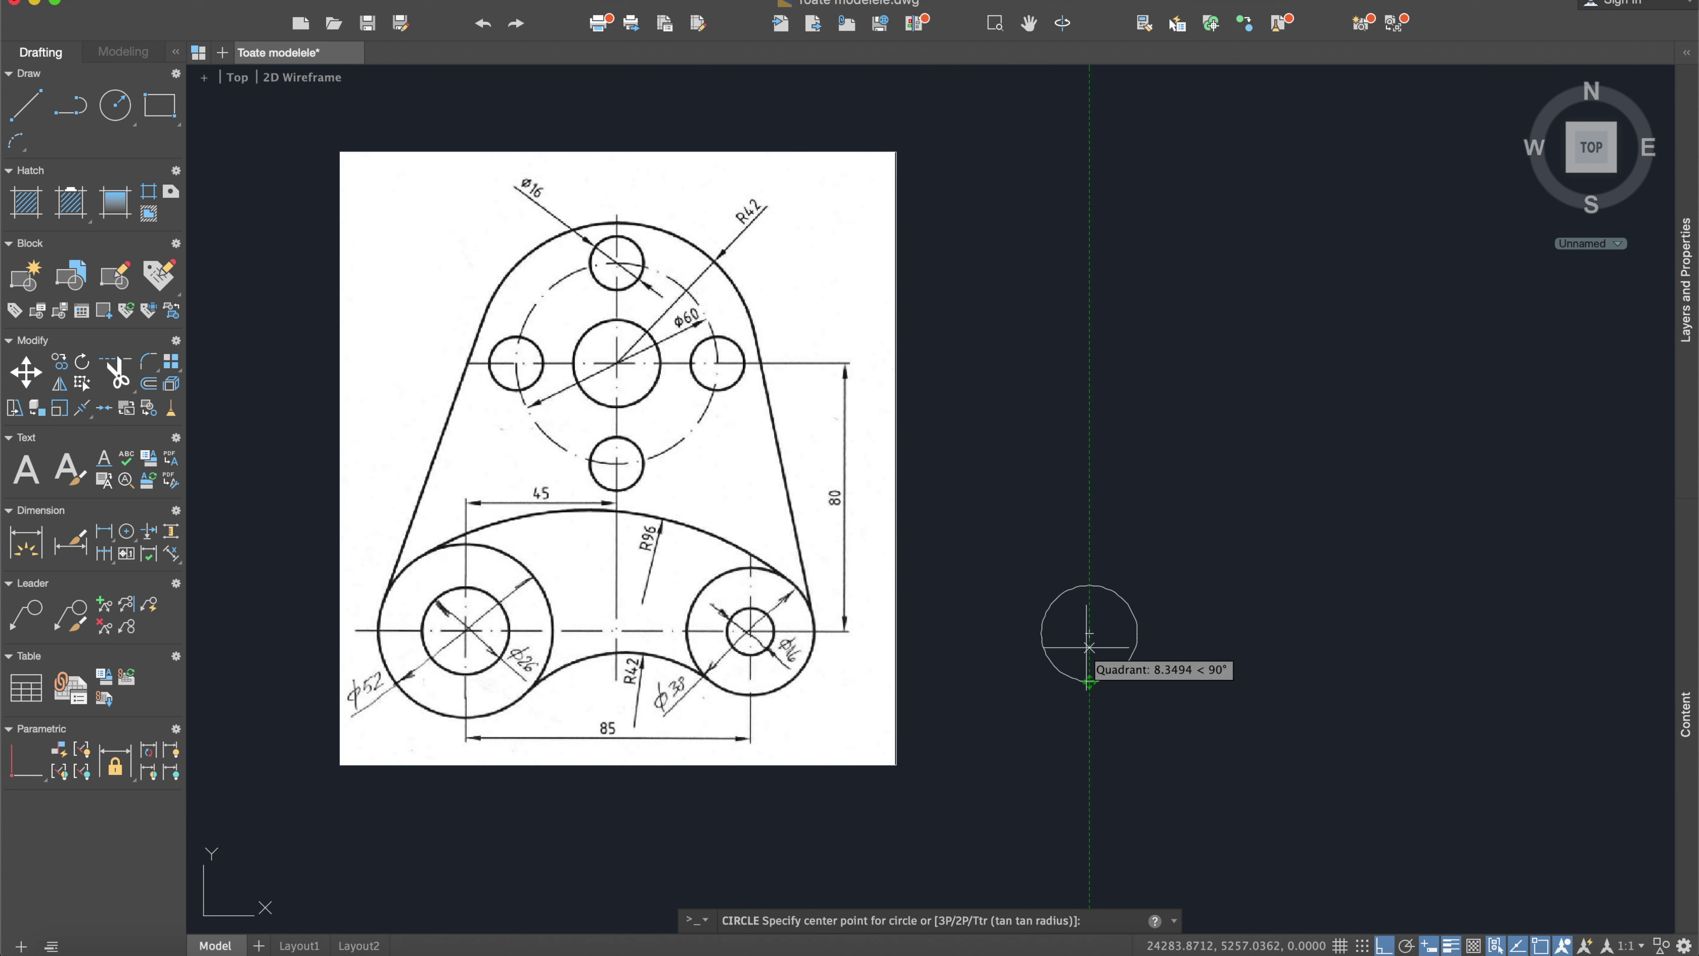
left_click(1089, 633)
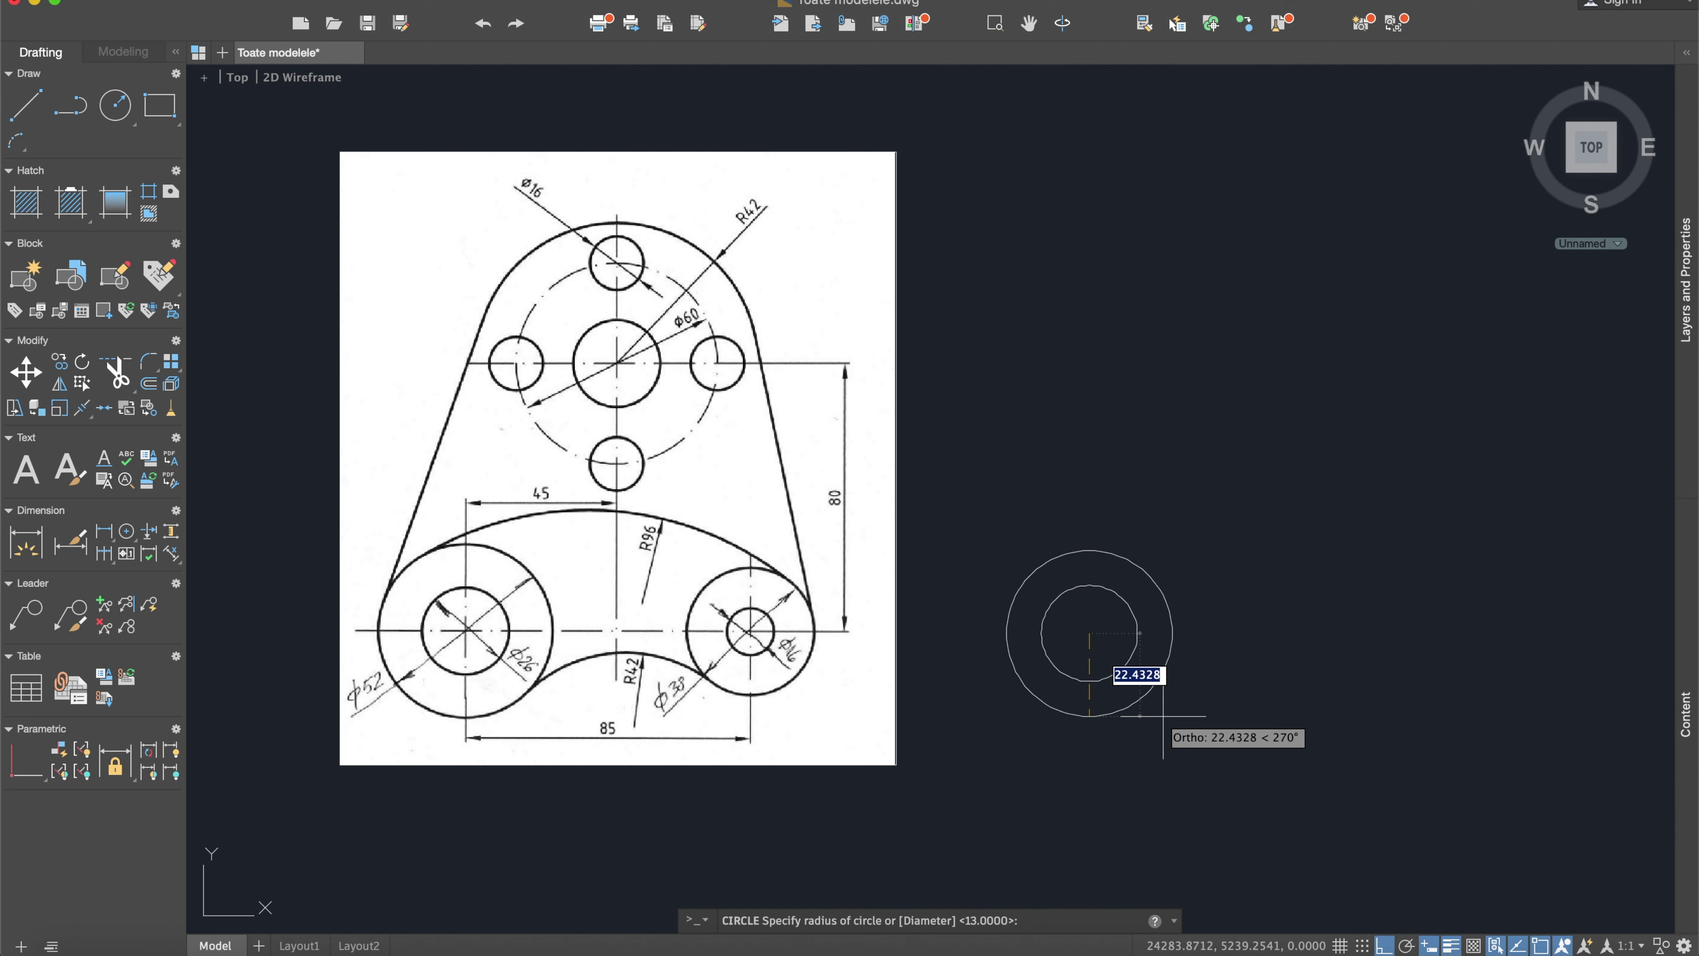
type("26")
key("Return")
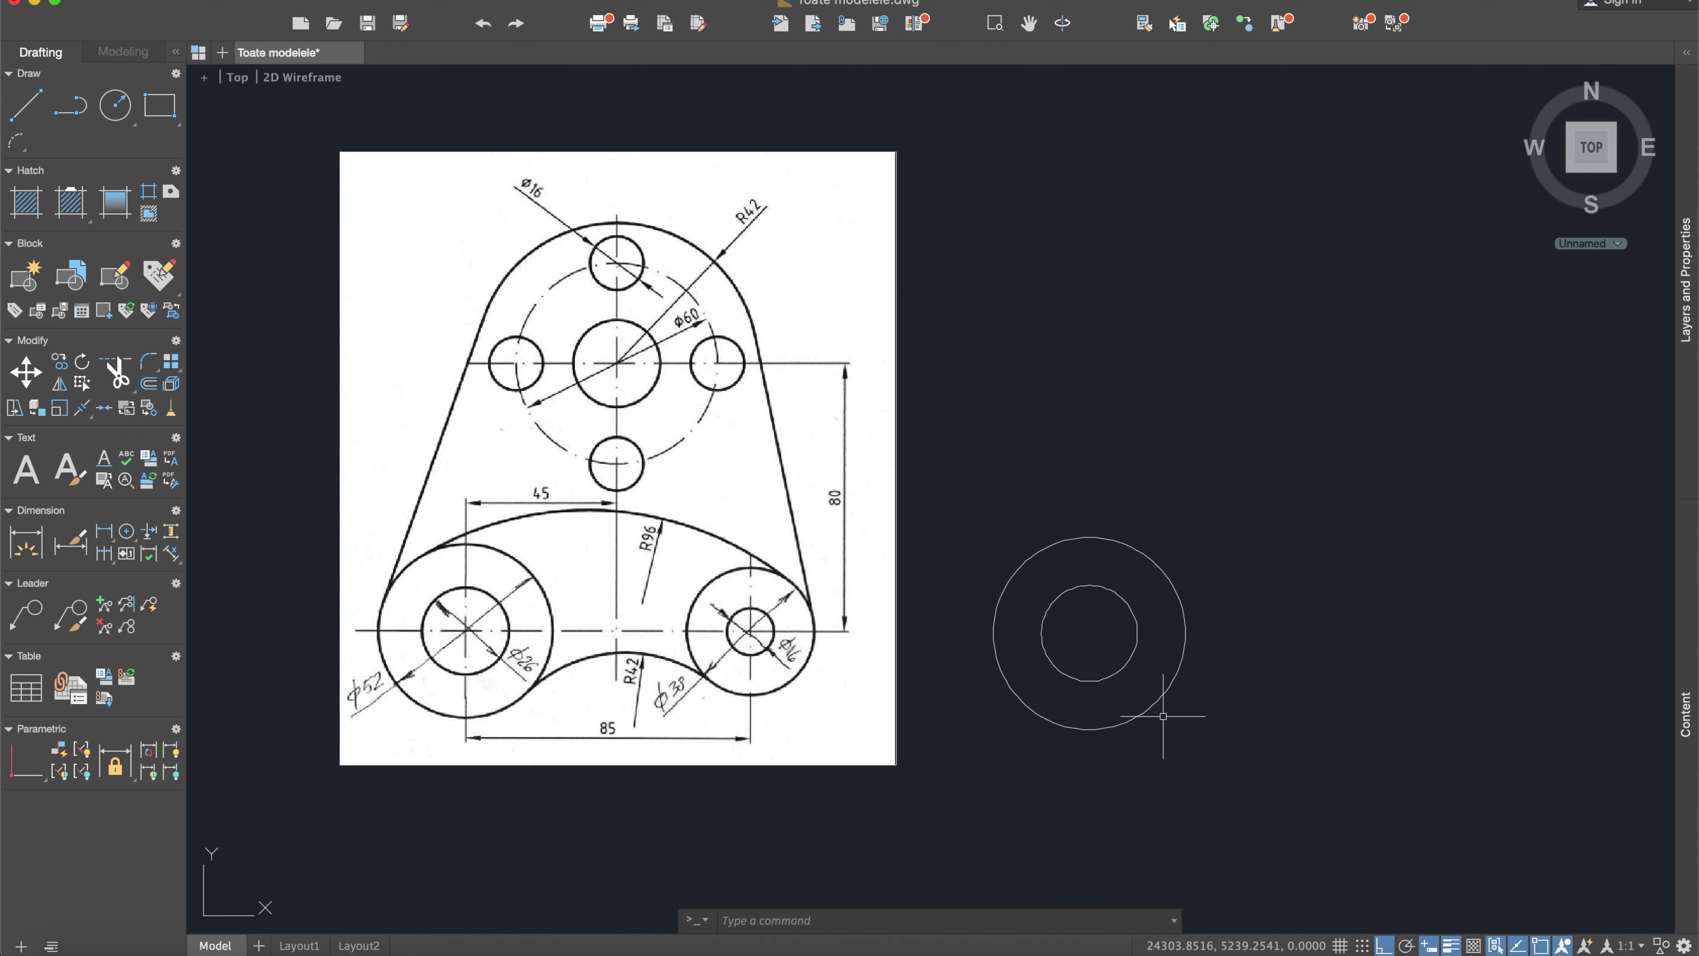
Step: Draw a horizontal line 85 long to the right from the centre of the concentric circles
left_click(27, 105)
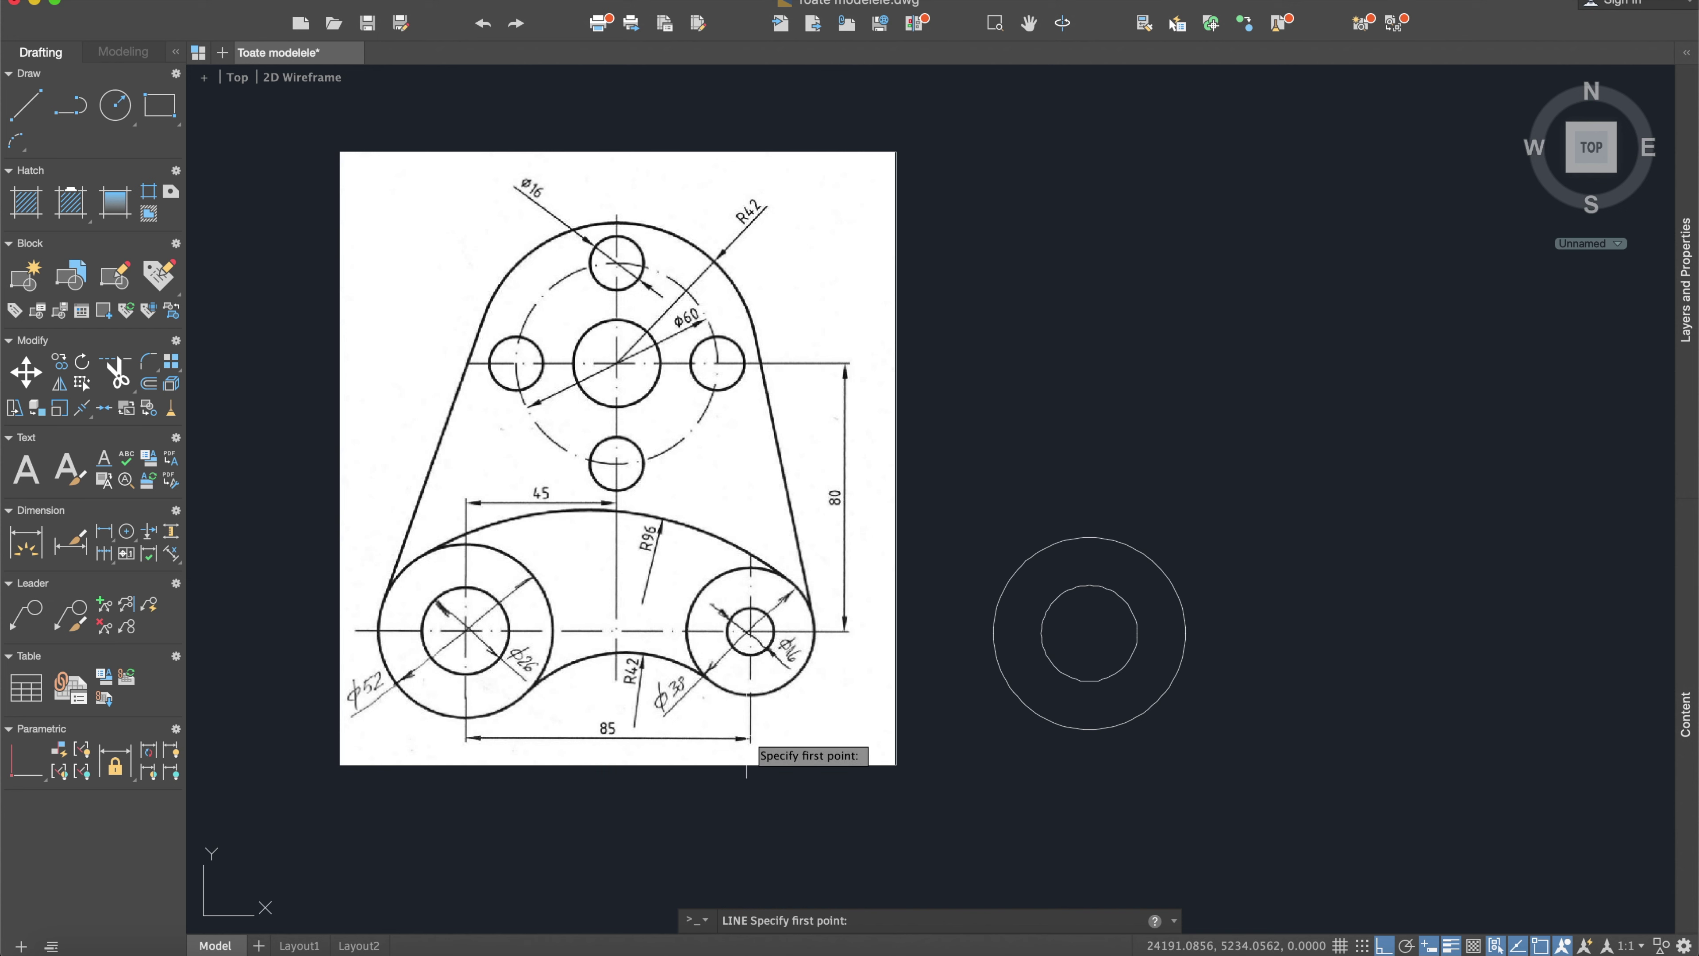
left_click(1089, 633)
type("85")
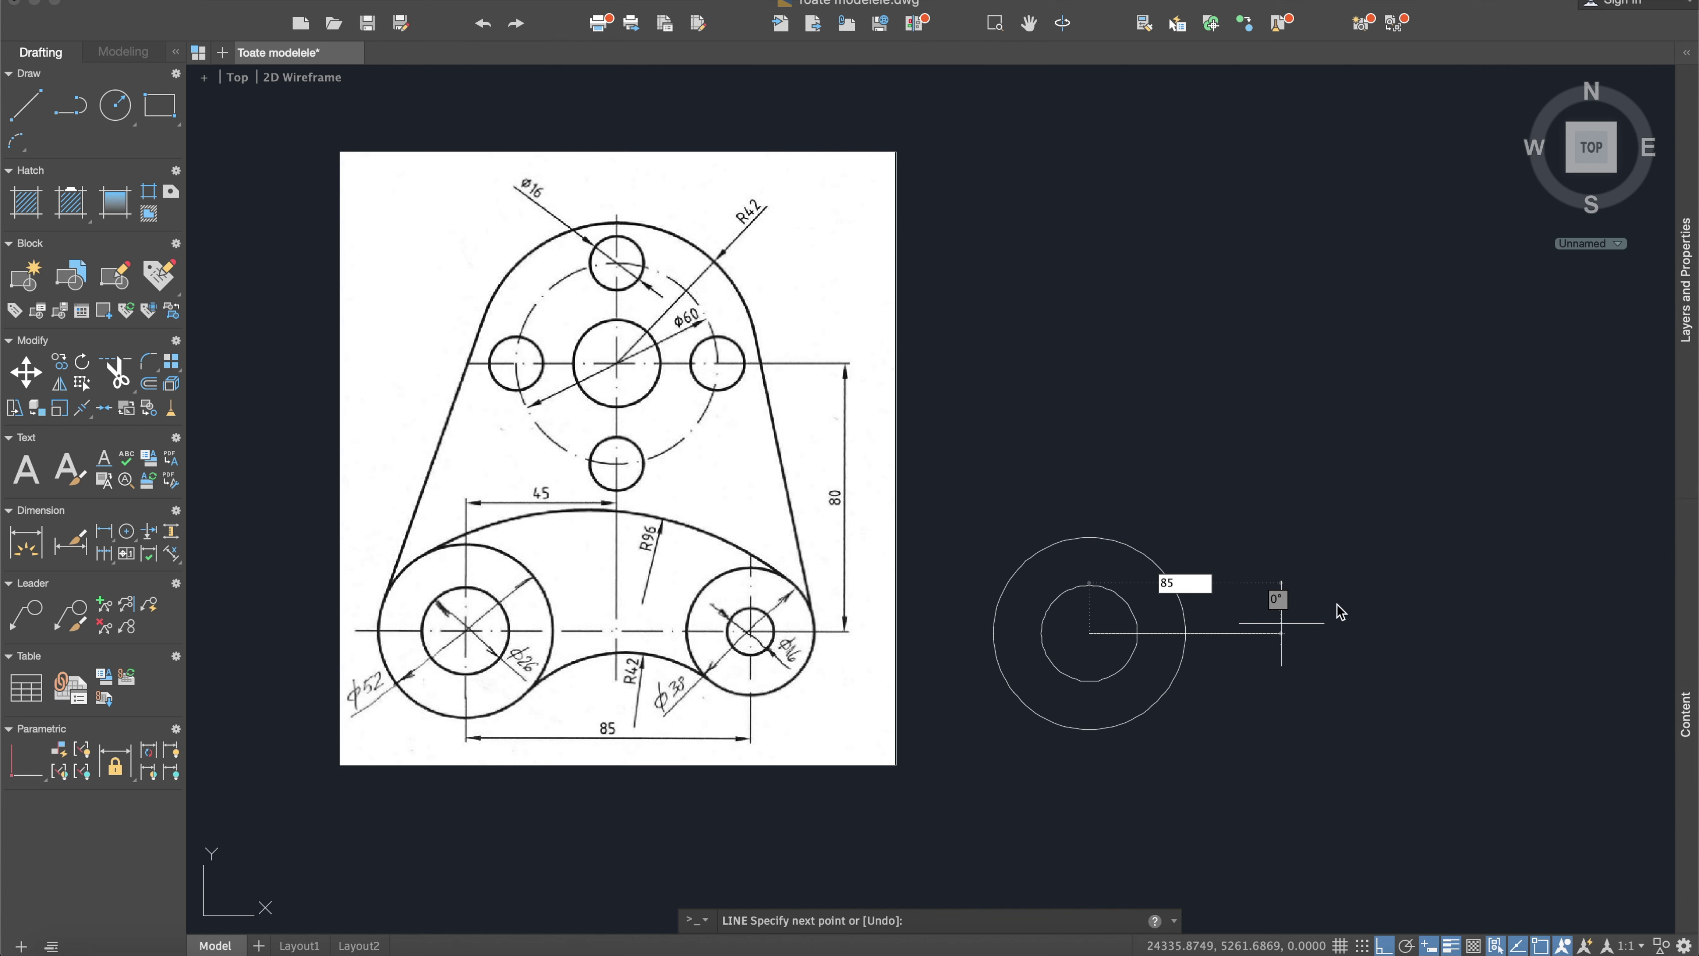
key("Return")
key("Return")
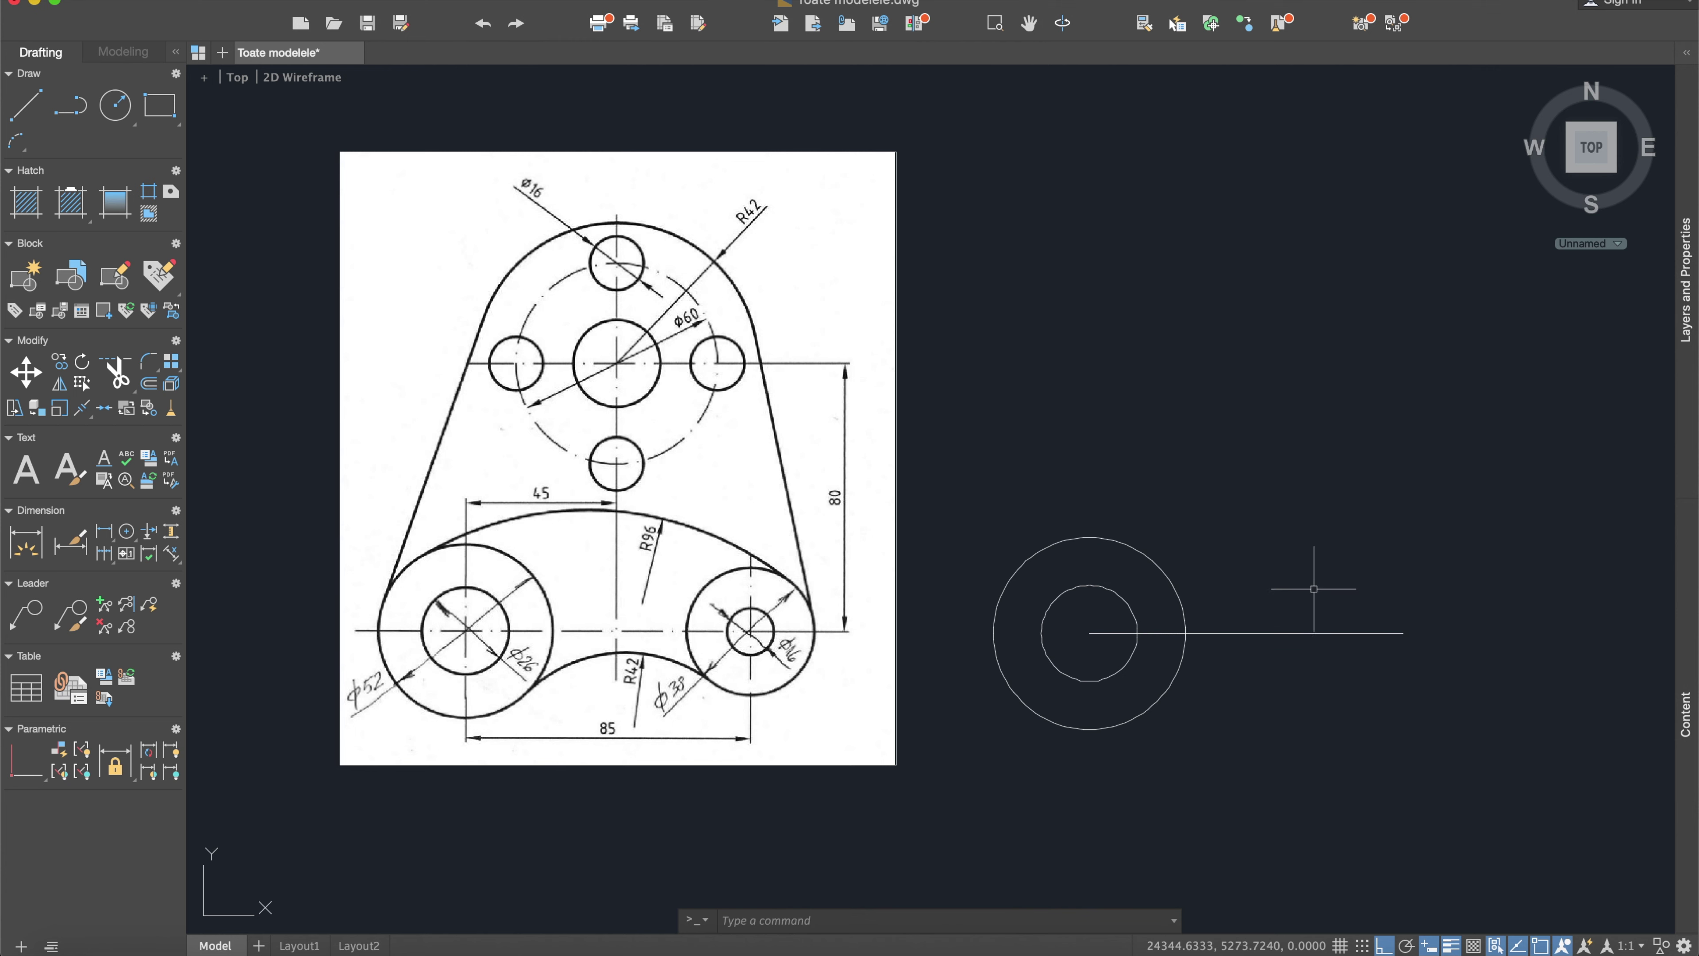
Step: Draw concentric circles of radius 8 and 19 at the right end of the 85-long line, and delete that line
left_click(115, 105)
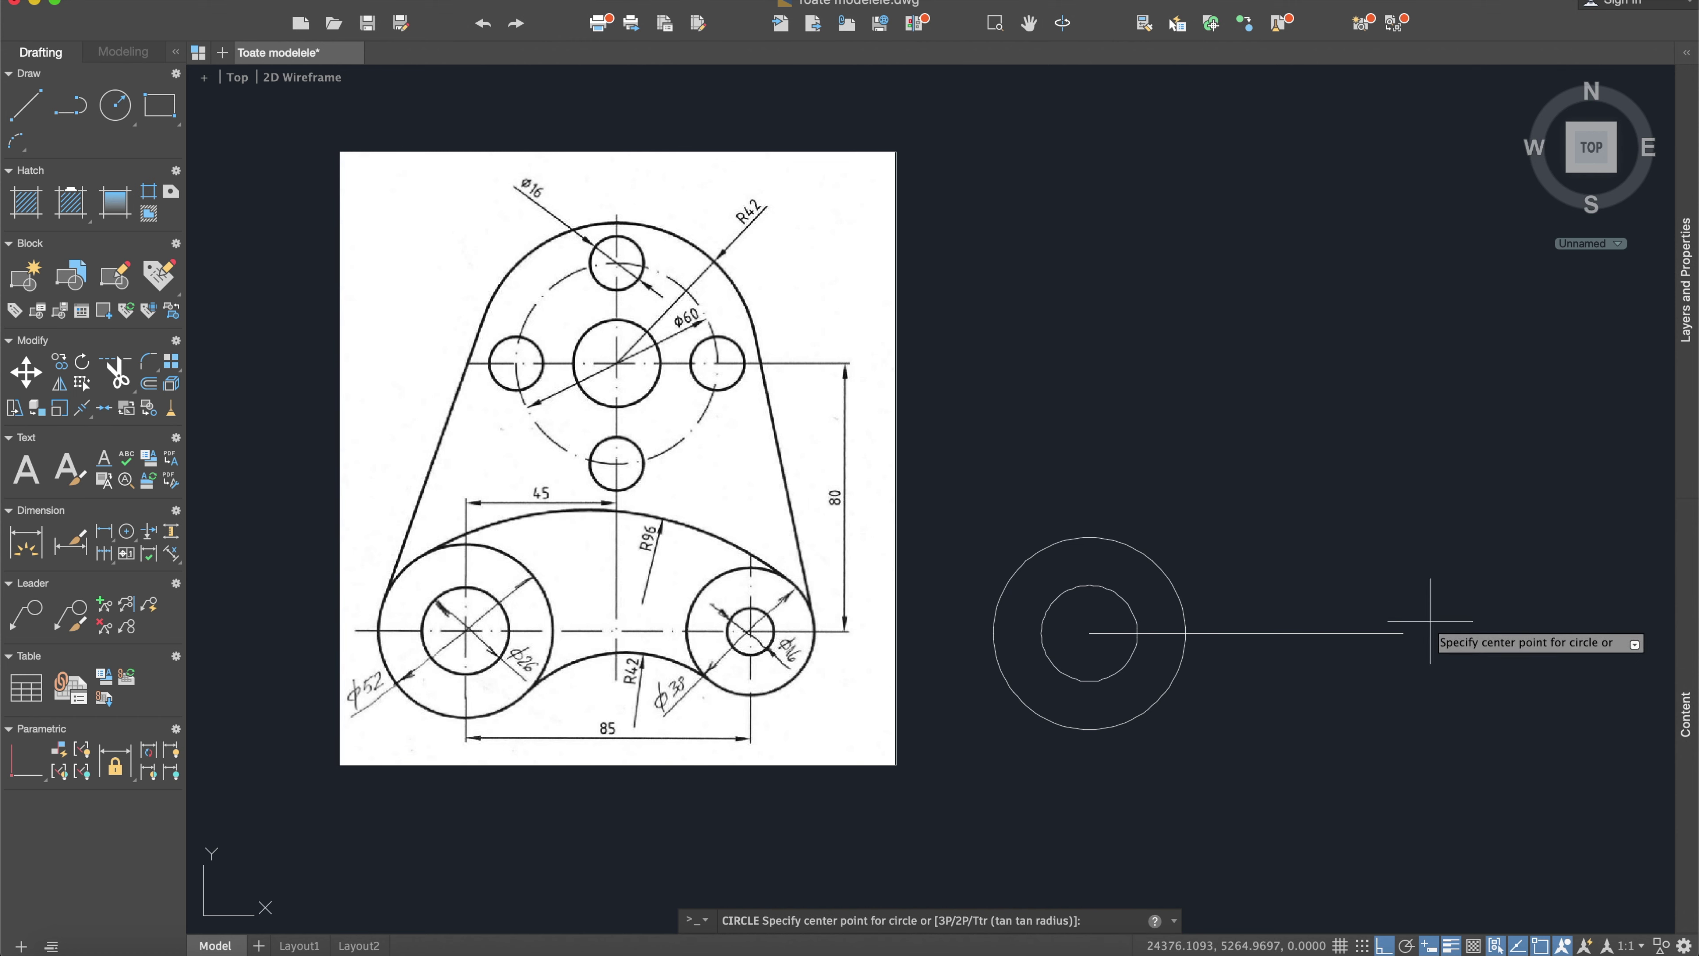
left_click(1405, 633)
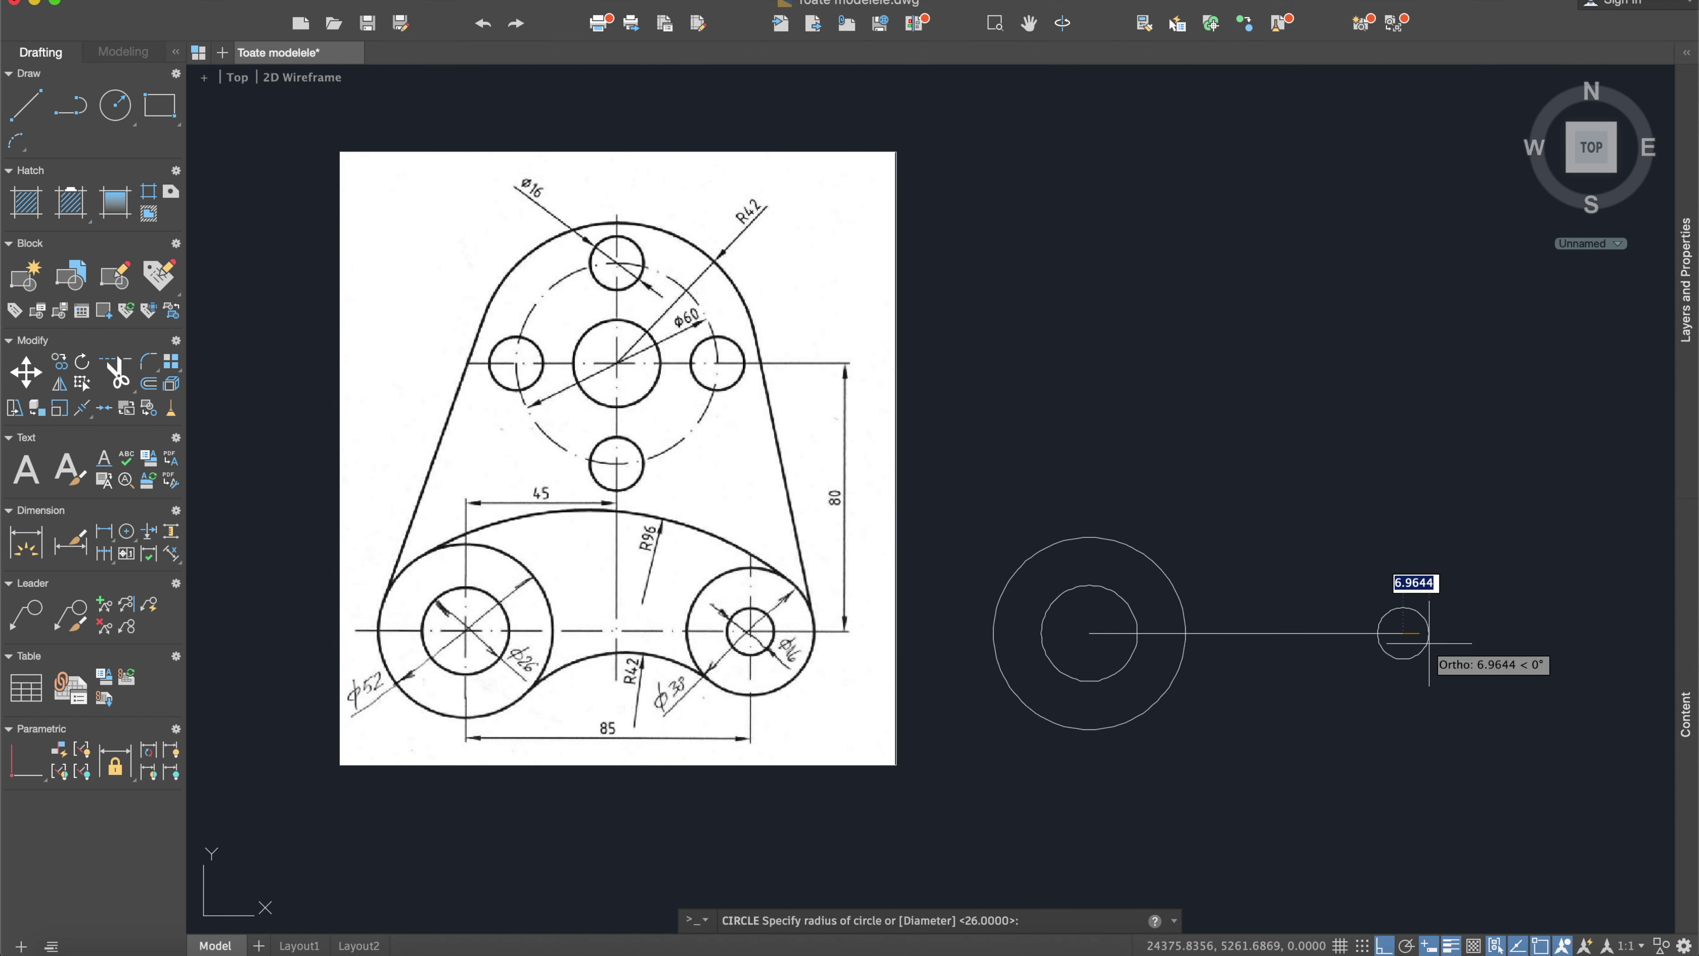
left_click(1429, 644)
key("space")
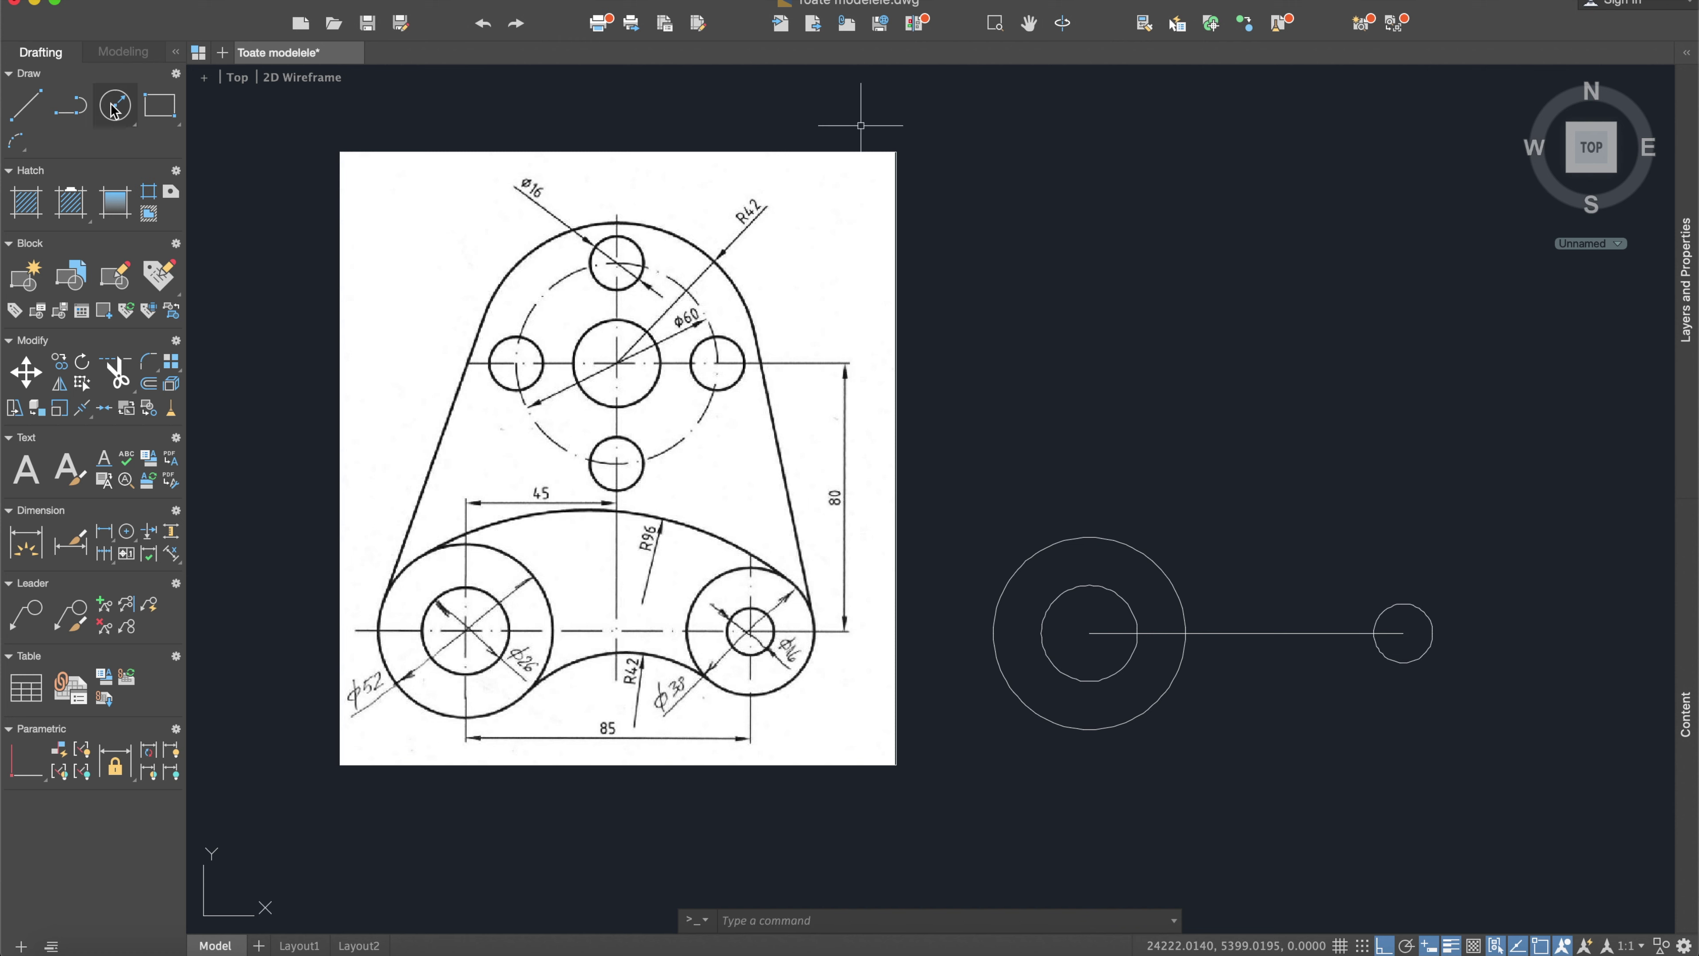
left_click(1403, 633)
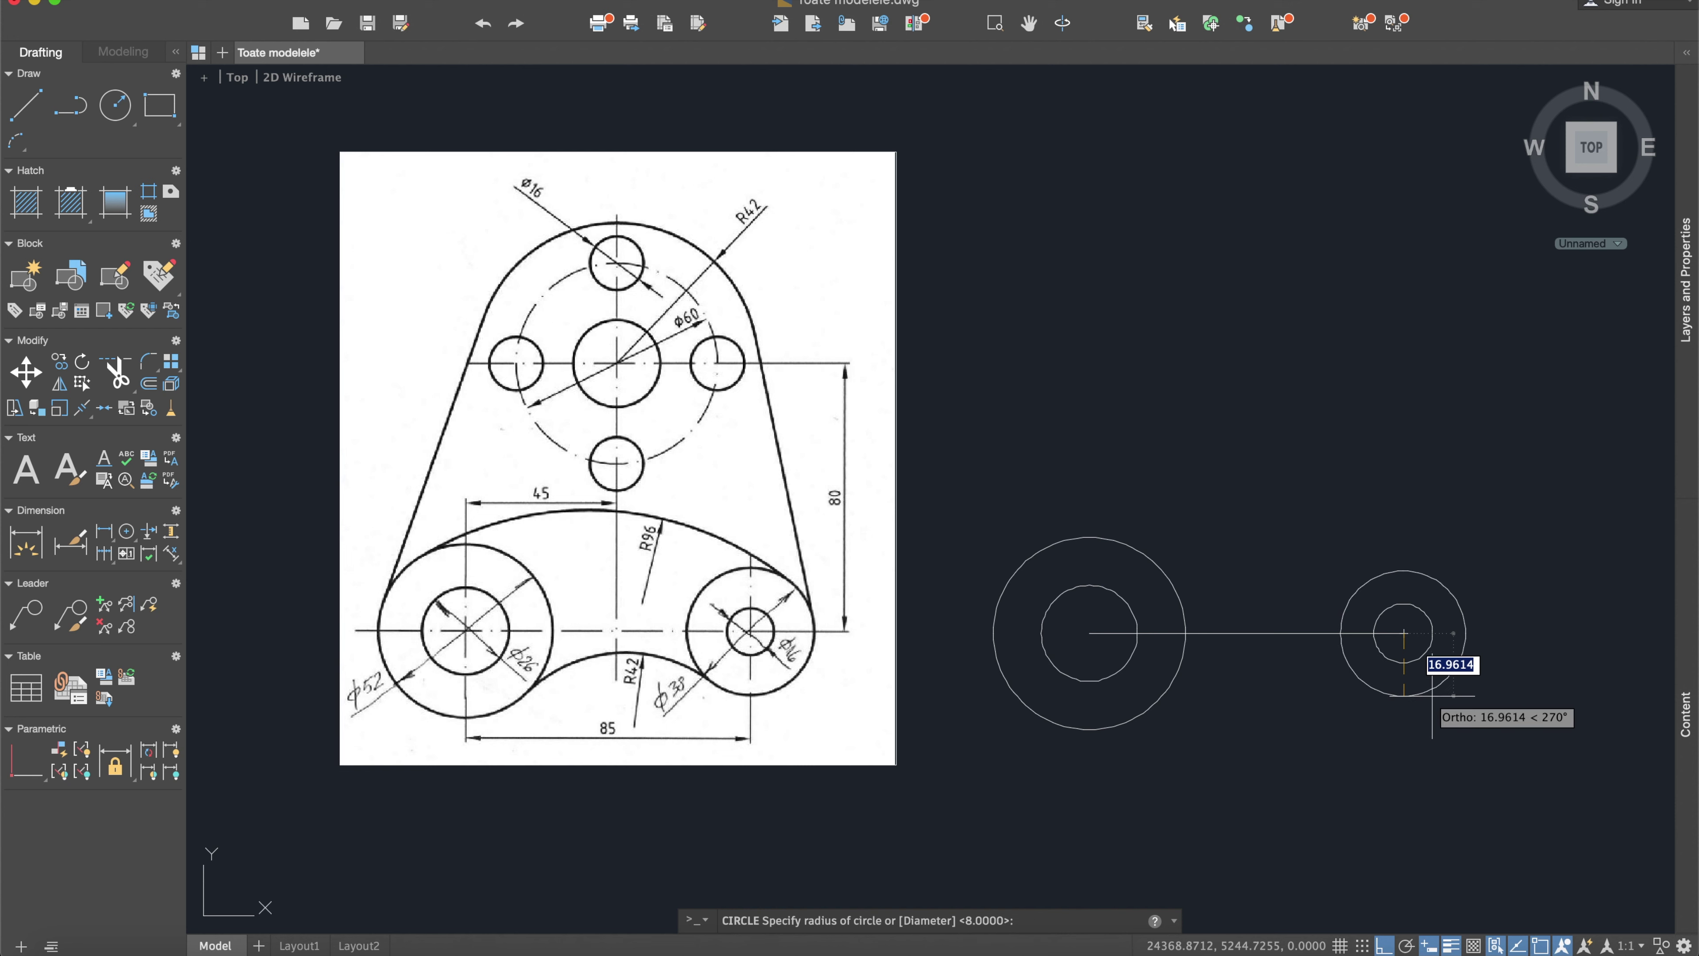
type("19")
key("Return")
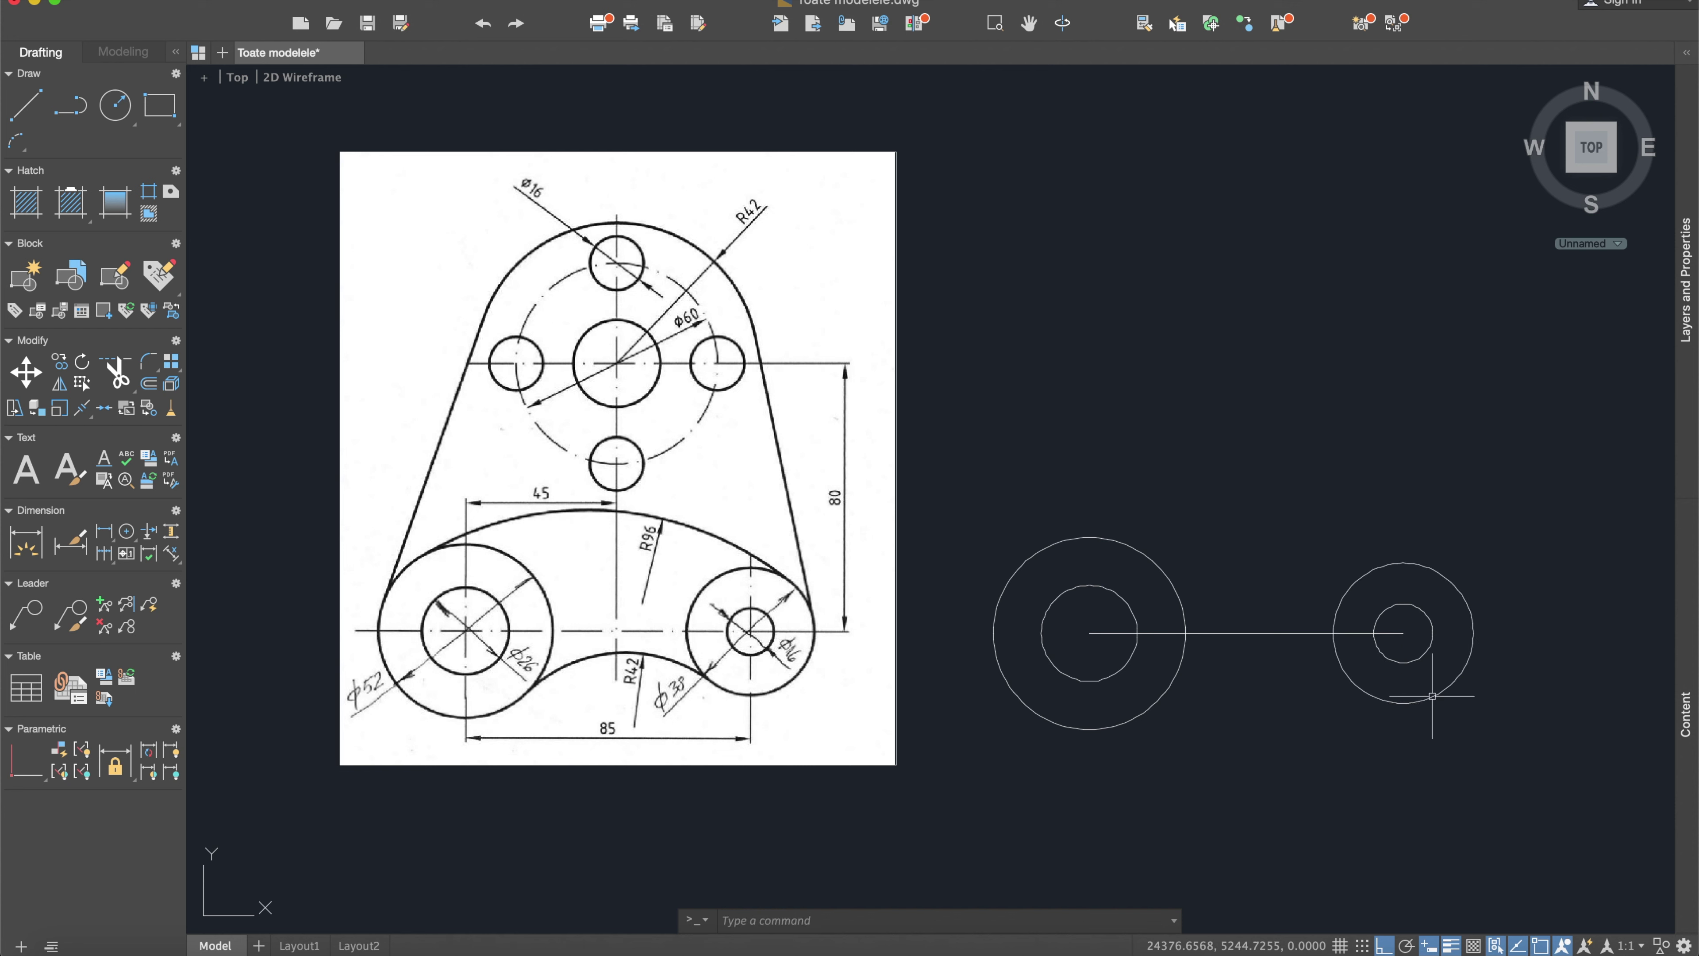
left_click(1264, 632)
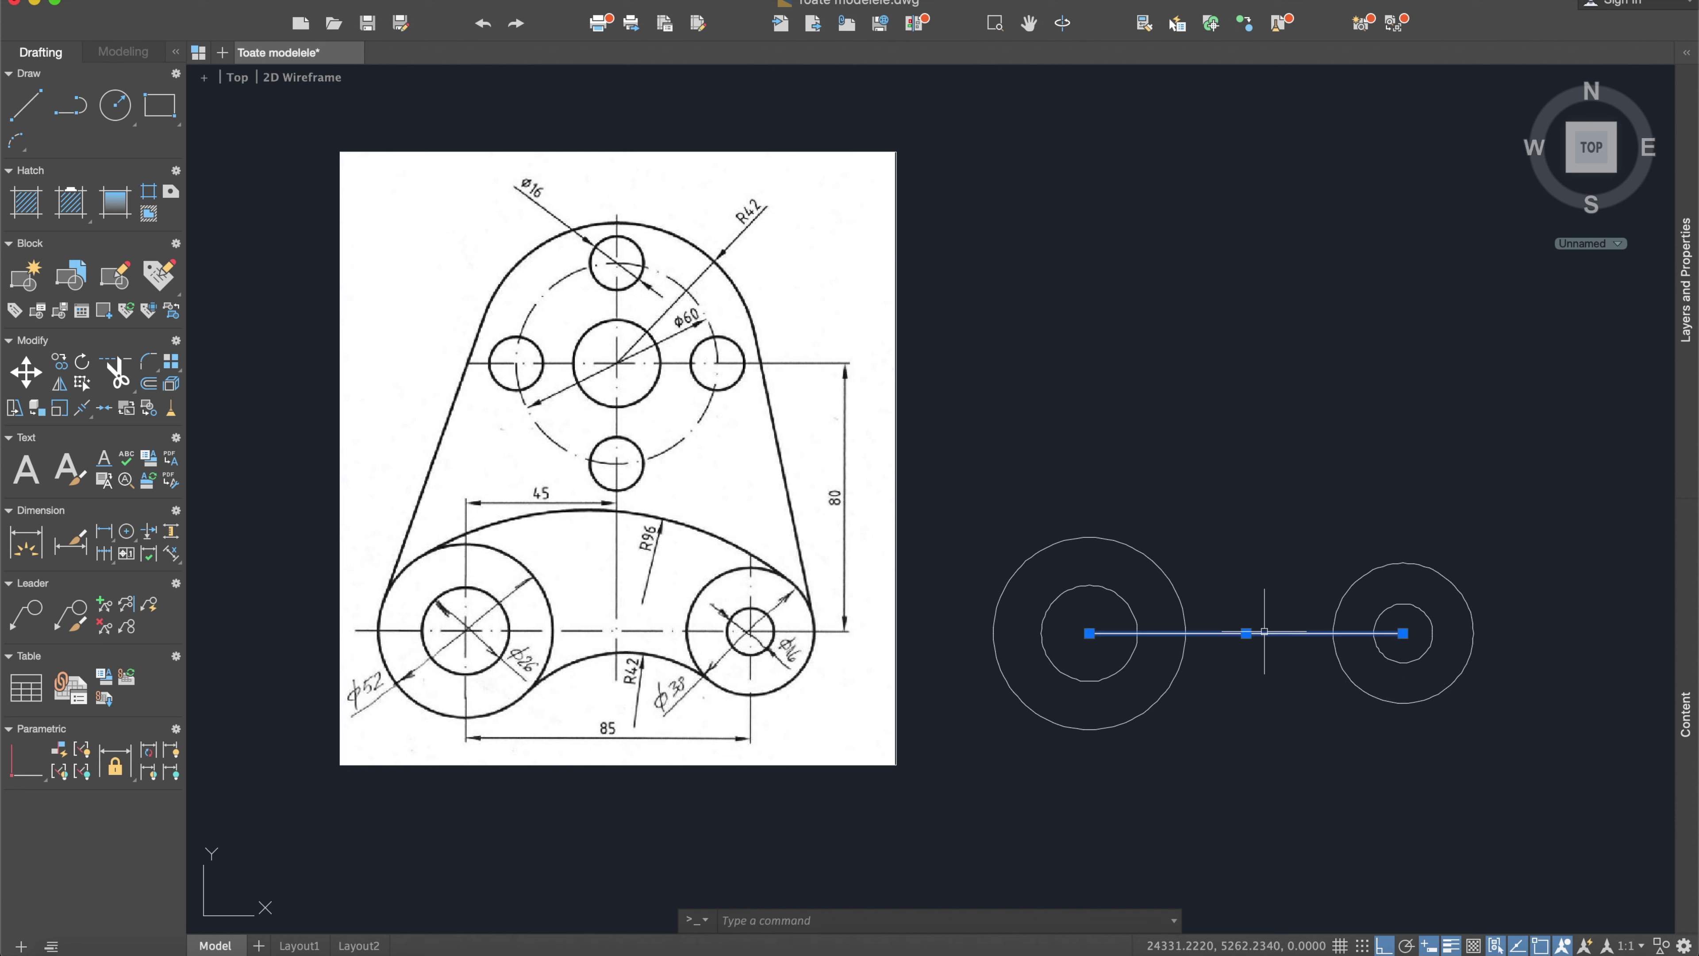
key("Delete")
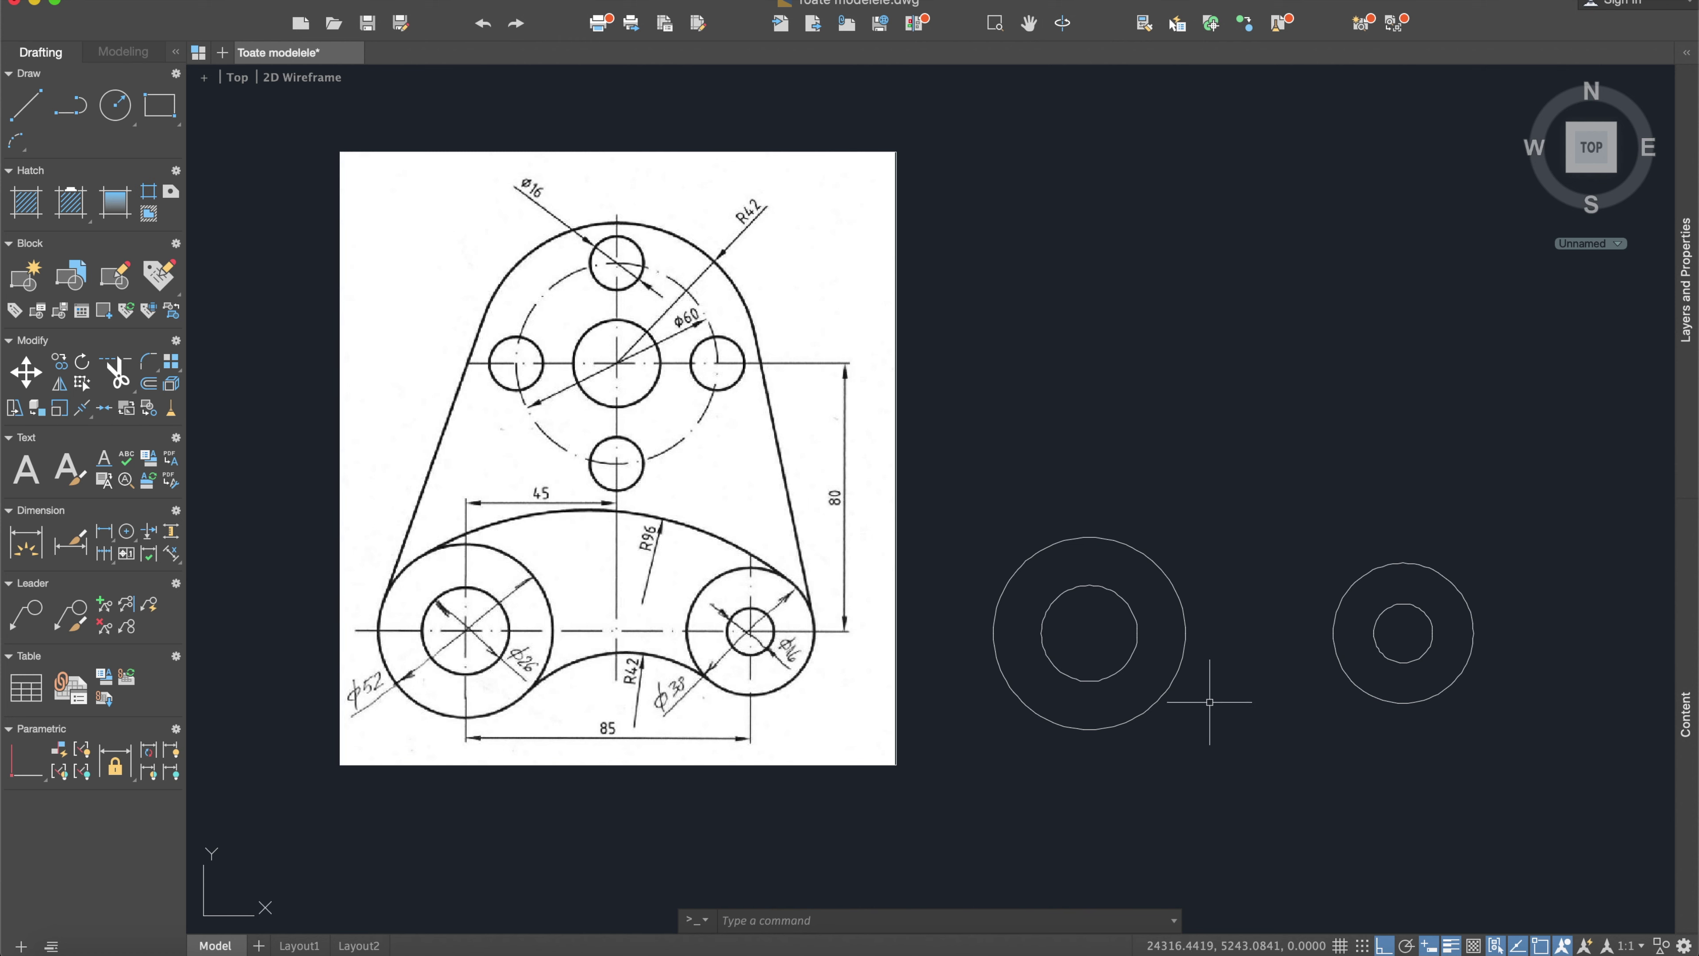
Step: Fillet the undersides of the two outer circles with a radius of 42
type("llet")
key("Return")
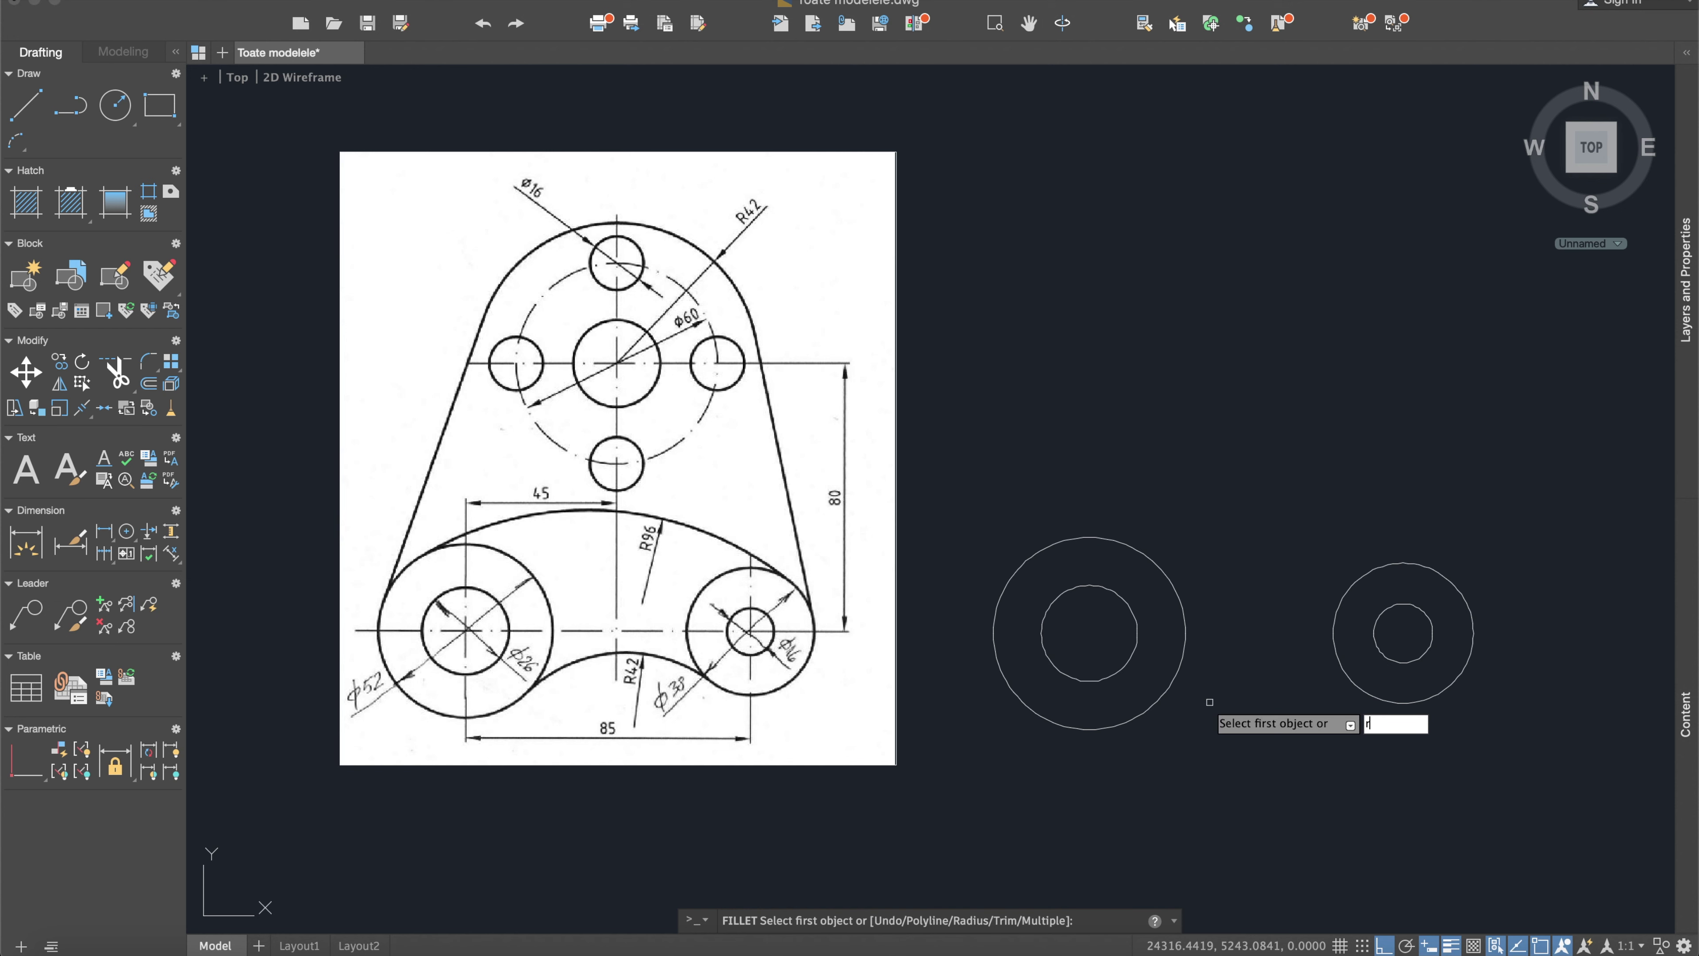
type("r")
key("Return")
key("Return")
left_click(1157, 700)
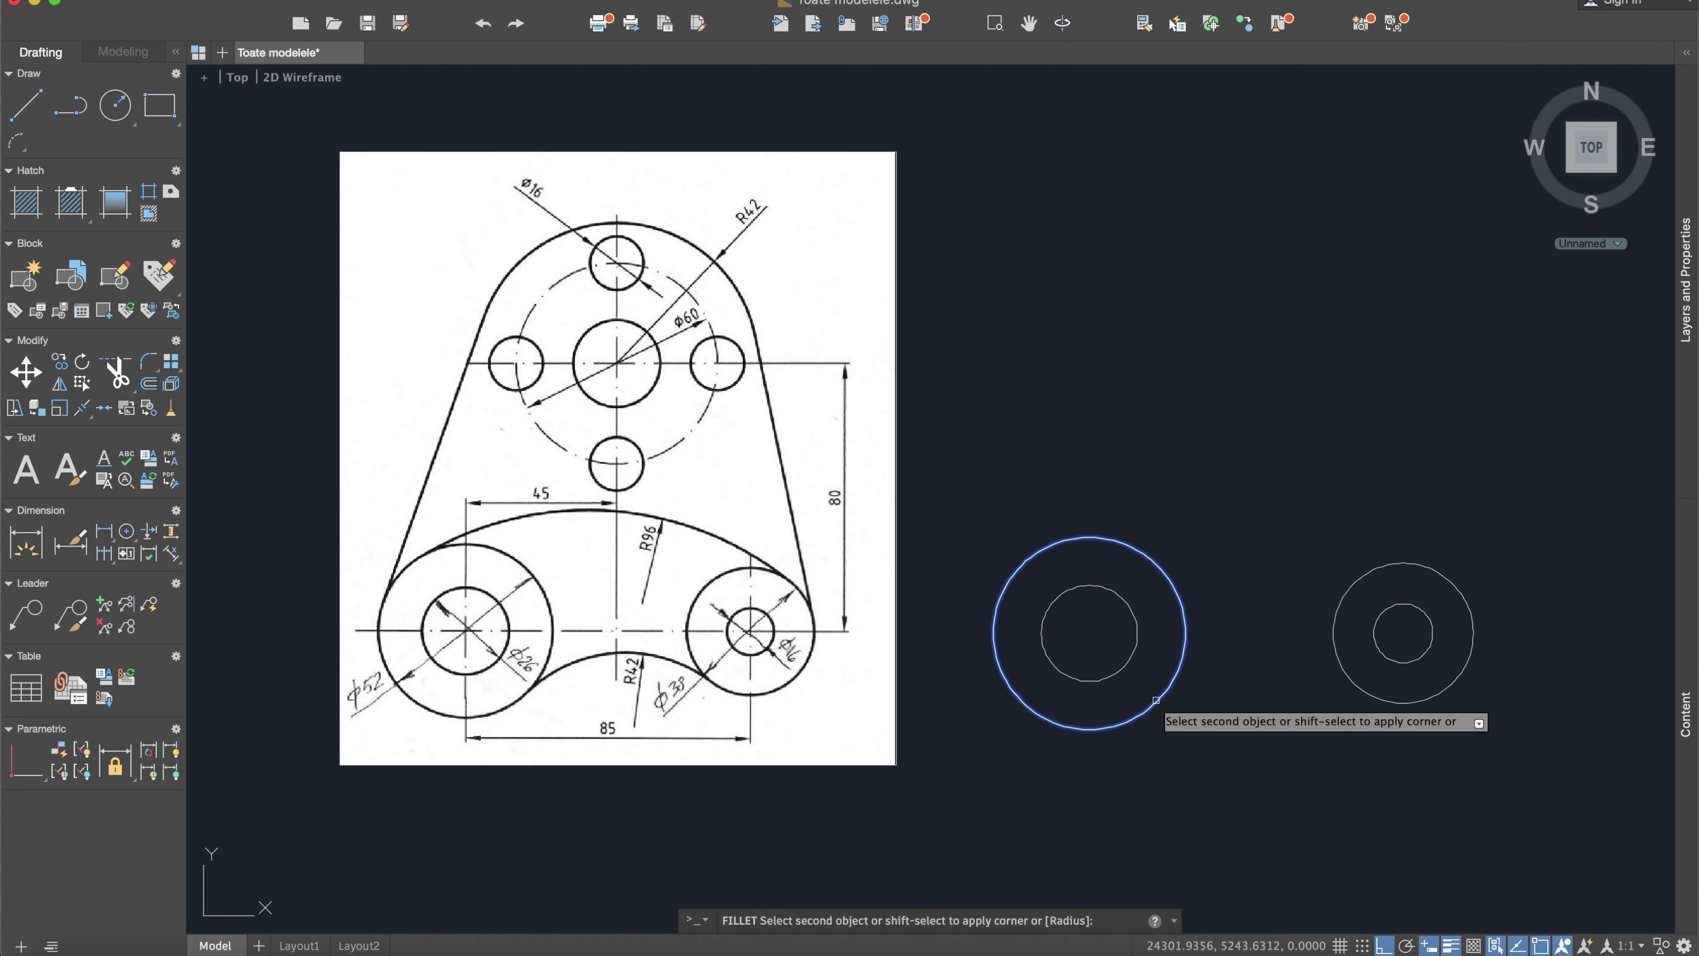
left_click(1391, 698)
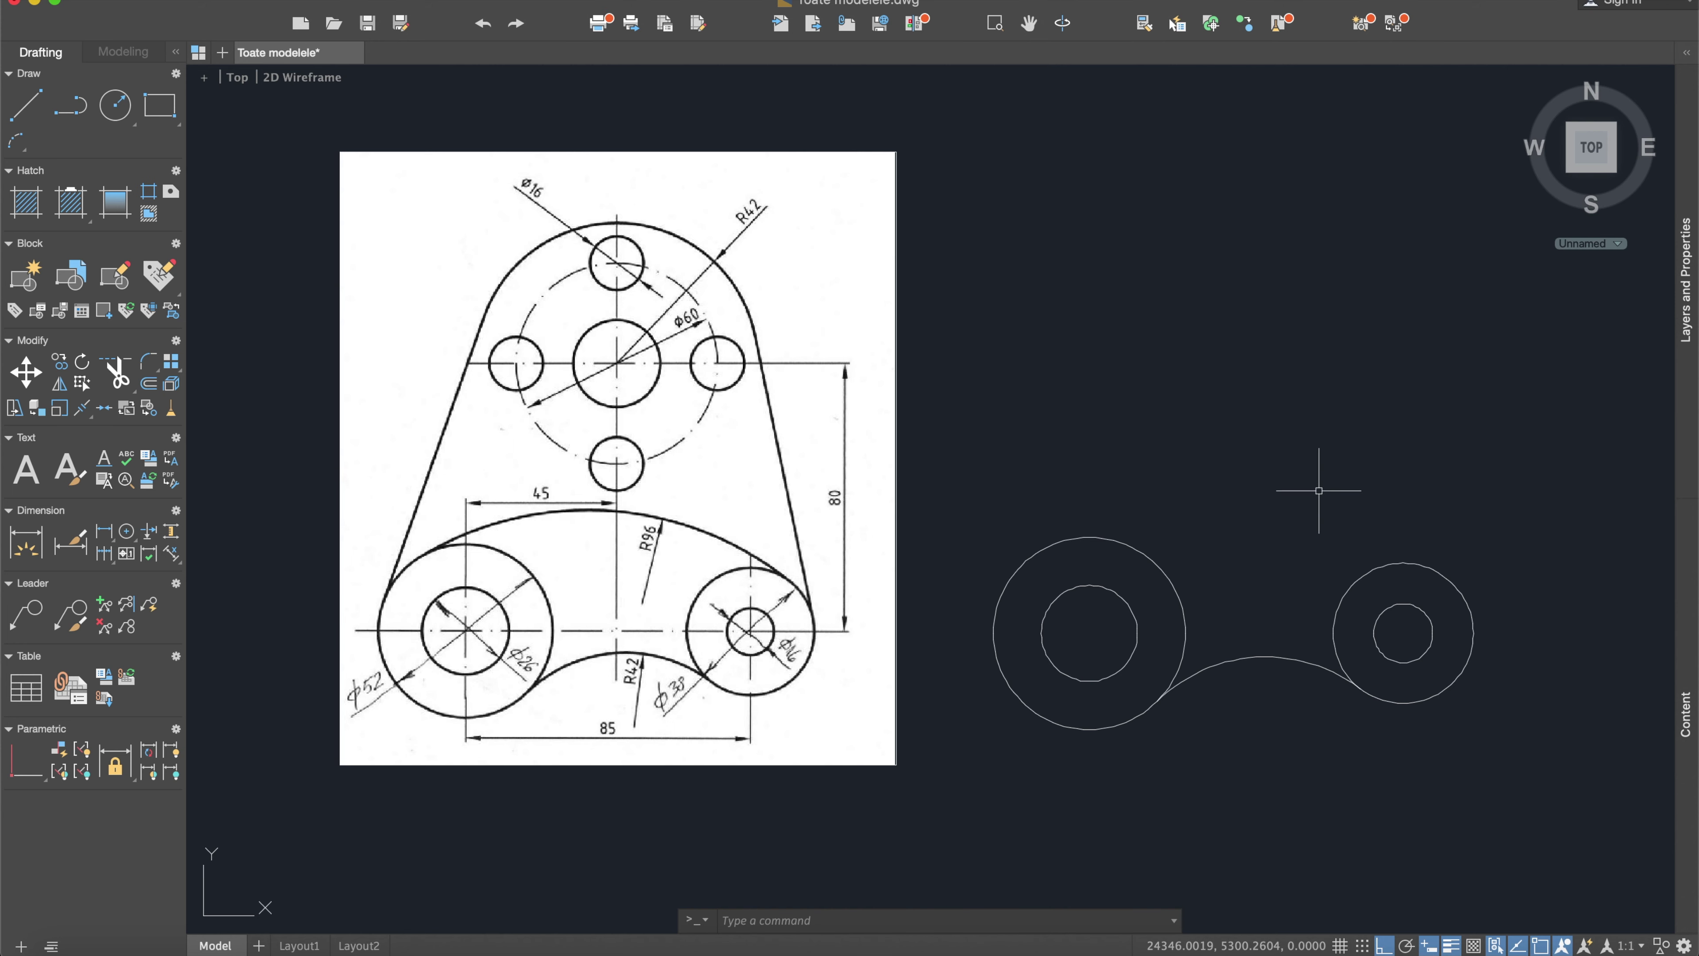
Step: Draw a tangent-tangent-radius circle of radius 96 touching the upper outer sides of both outer circles
left_click(498, 0)
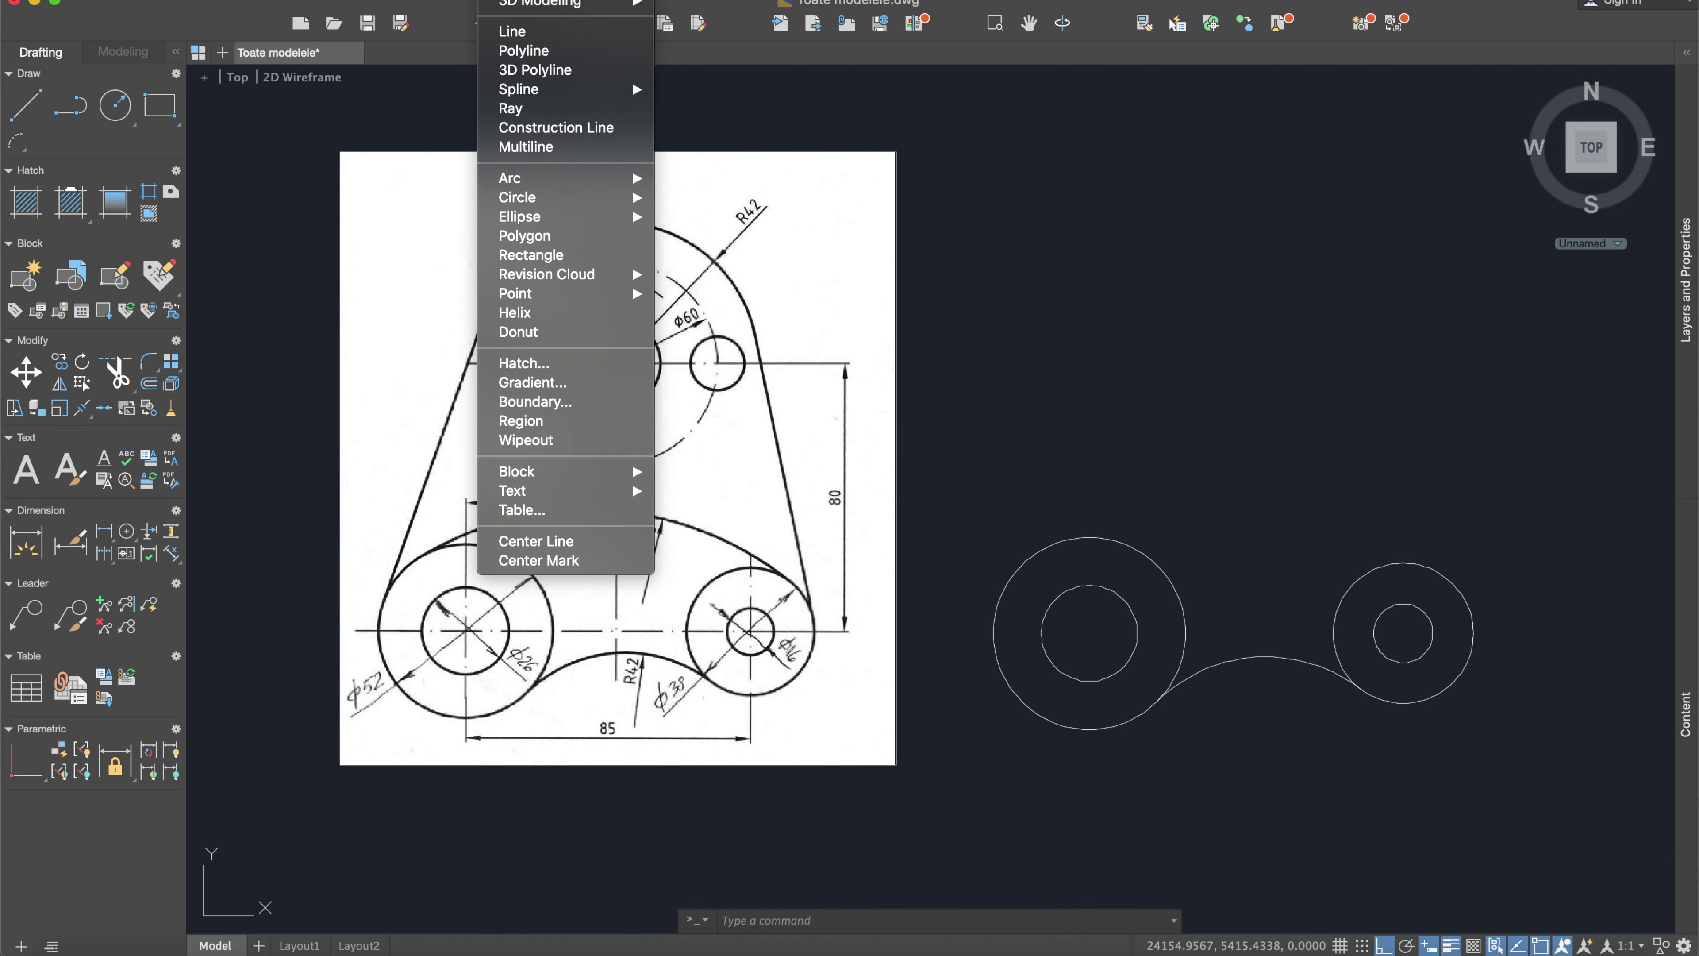
mouse_move(653, 201)
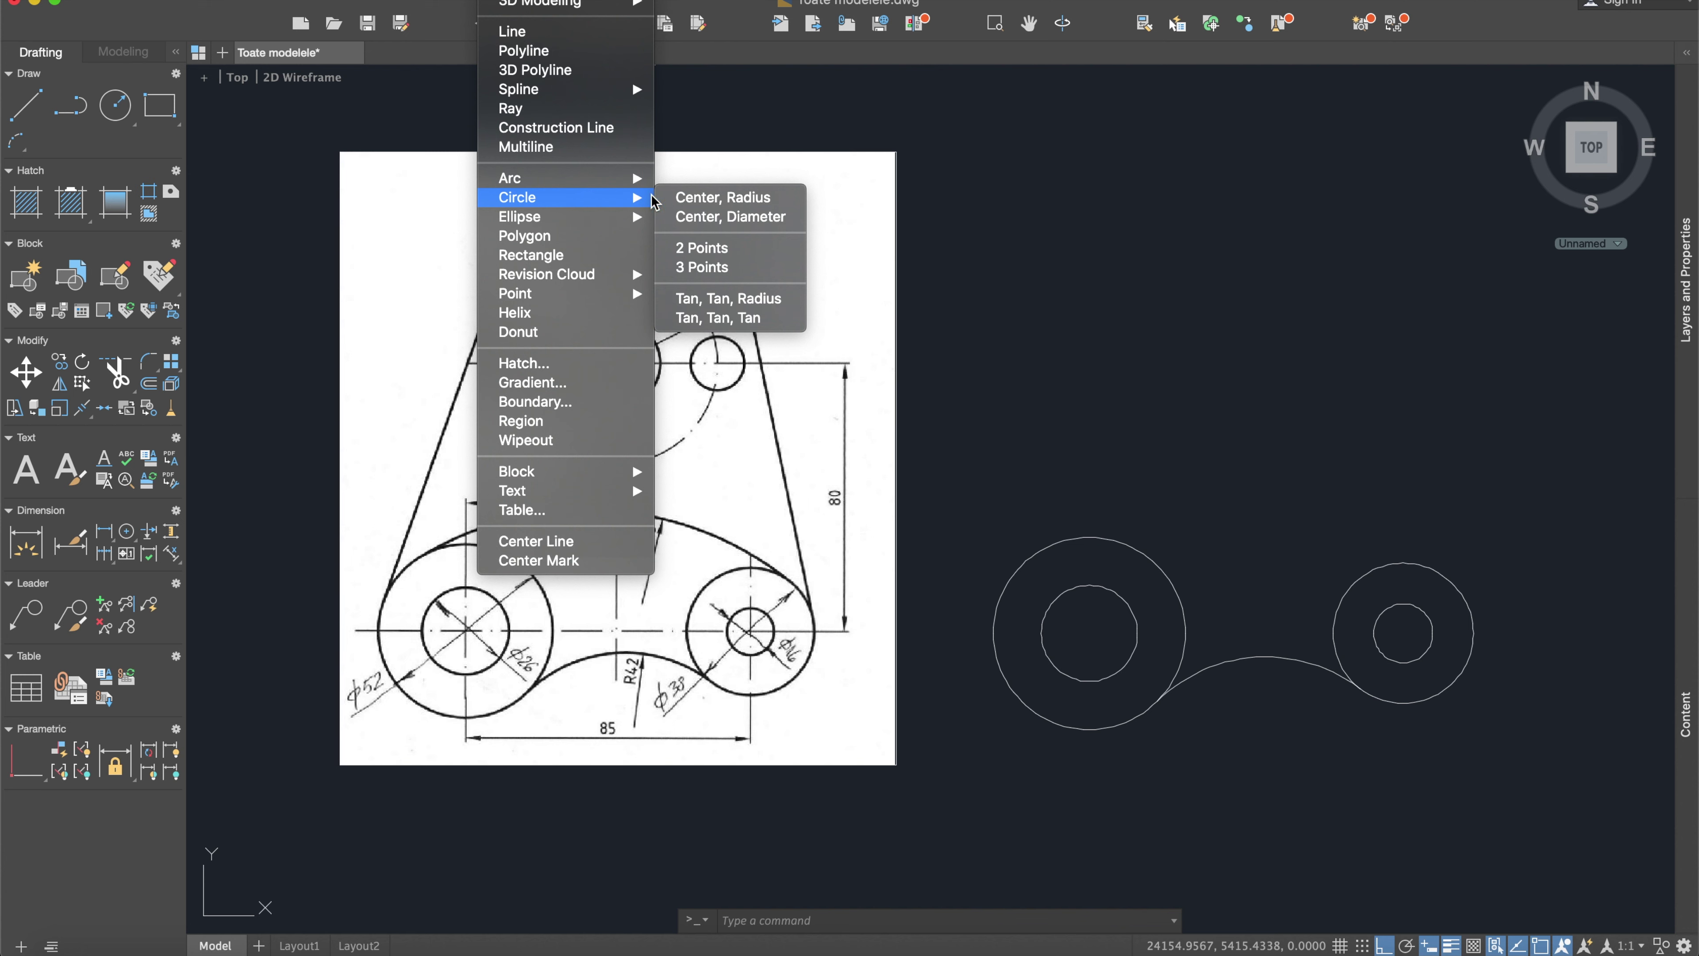
left_click(717, 298)
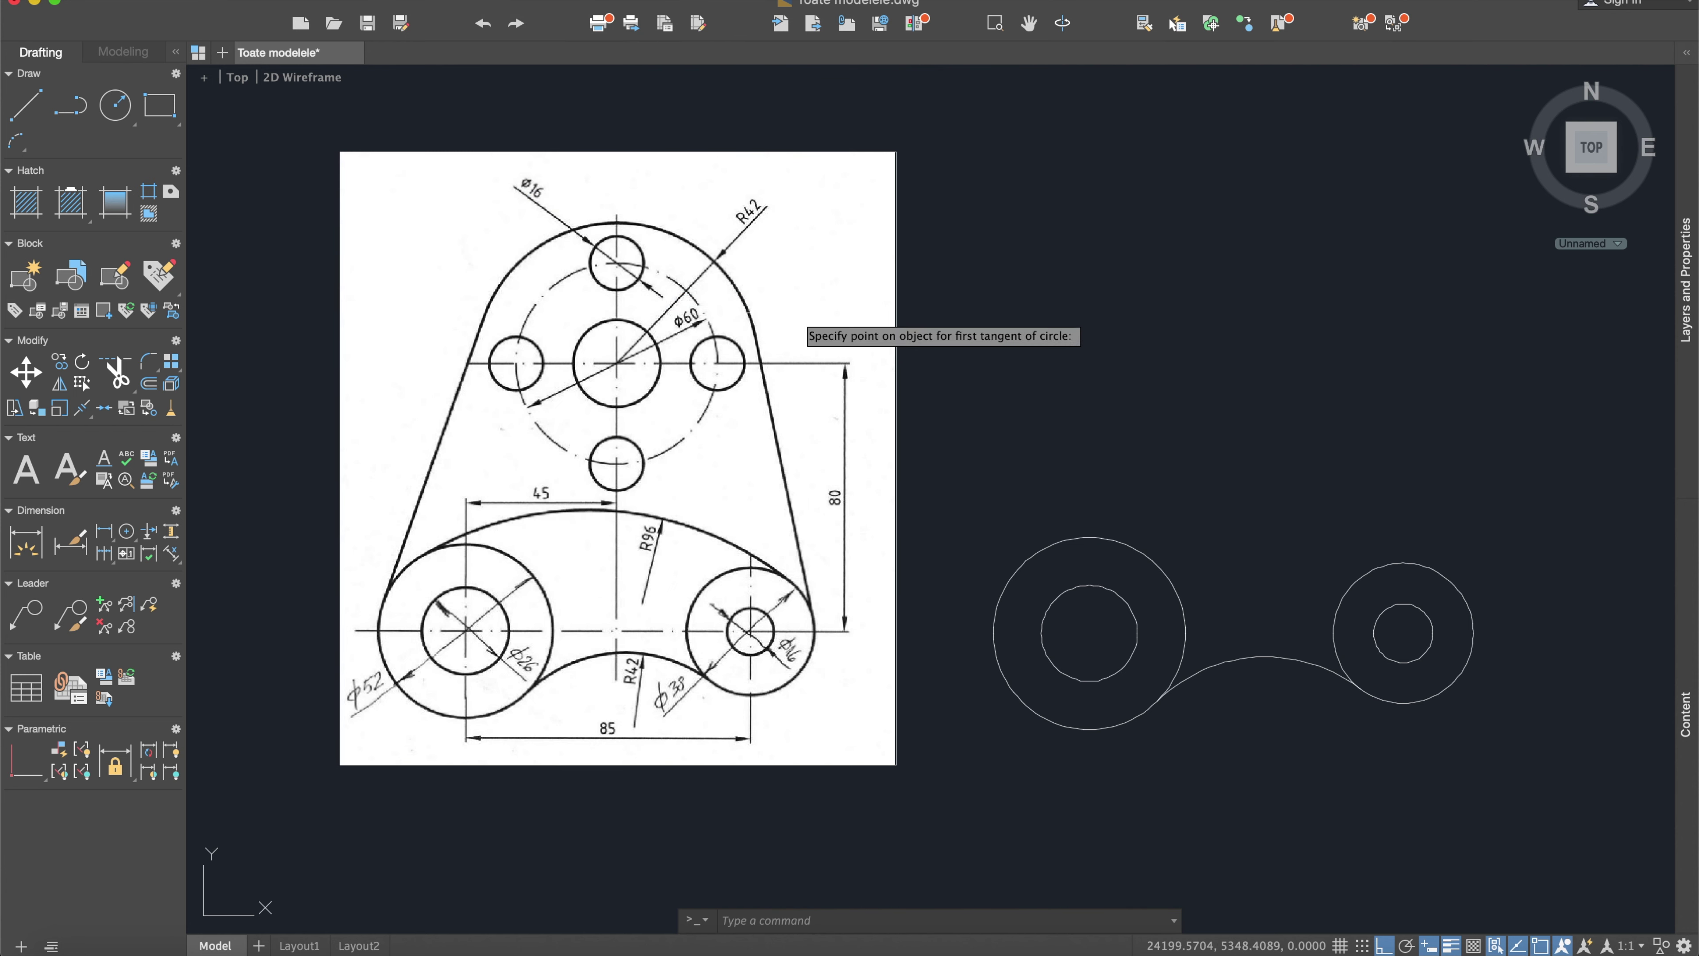
left_click(1009, 579)
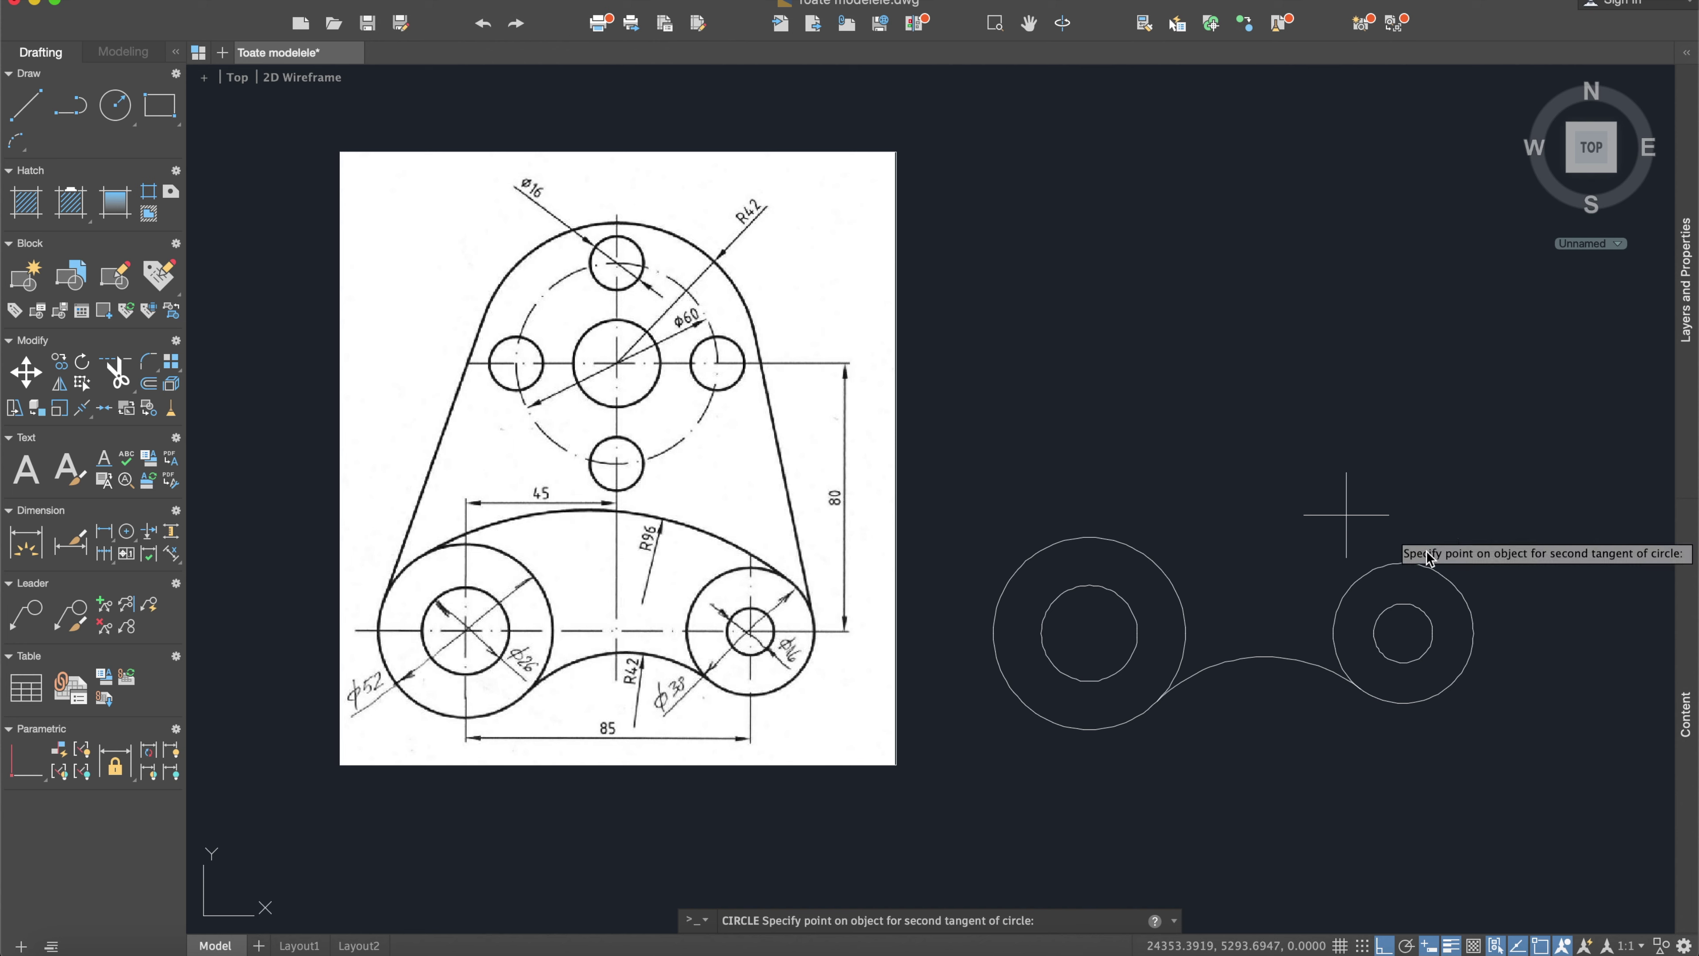
left_click(1456, 586)
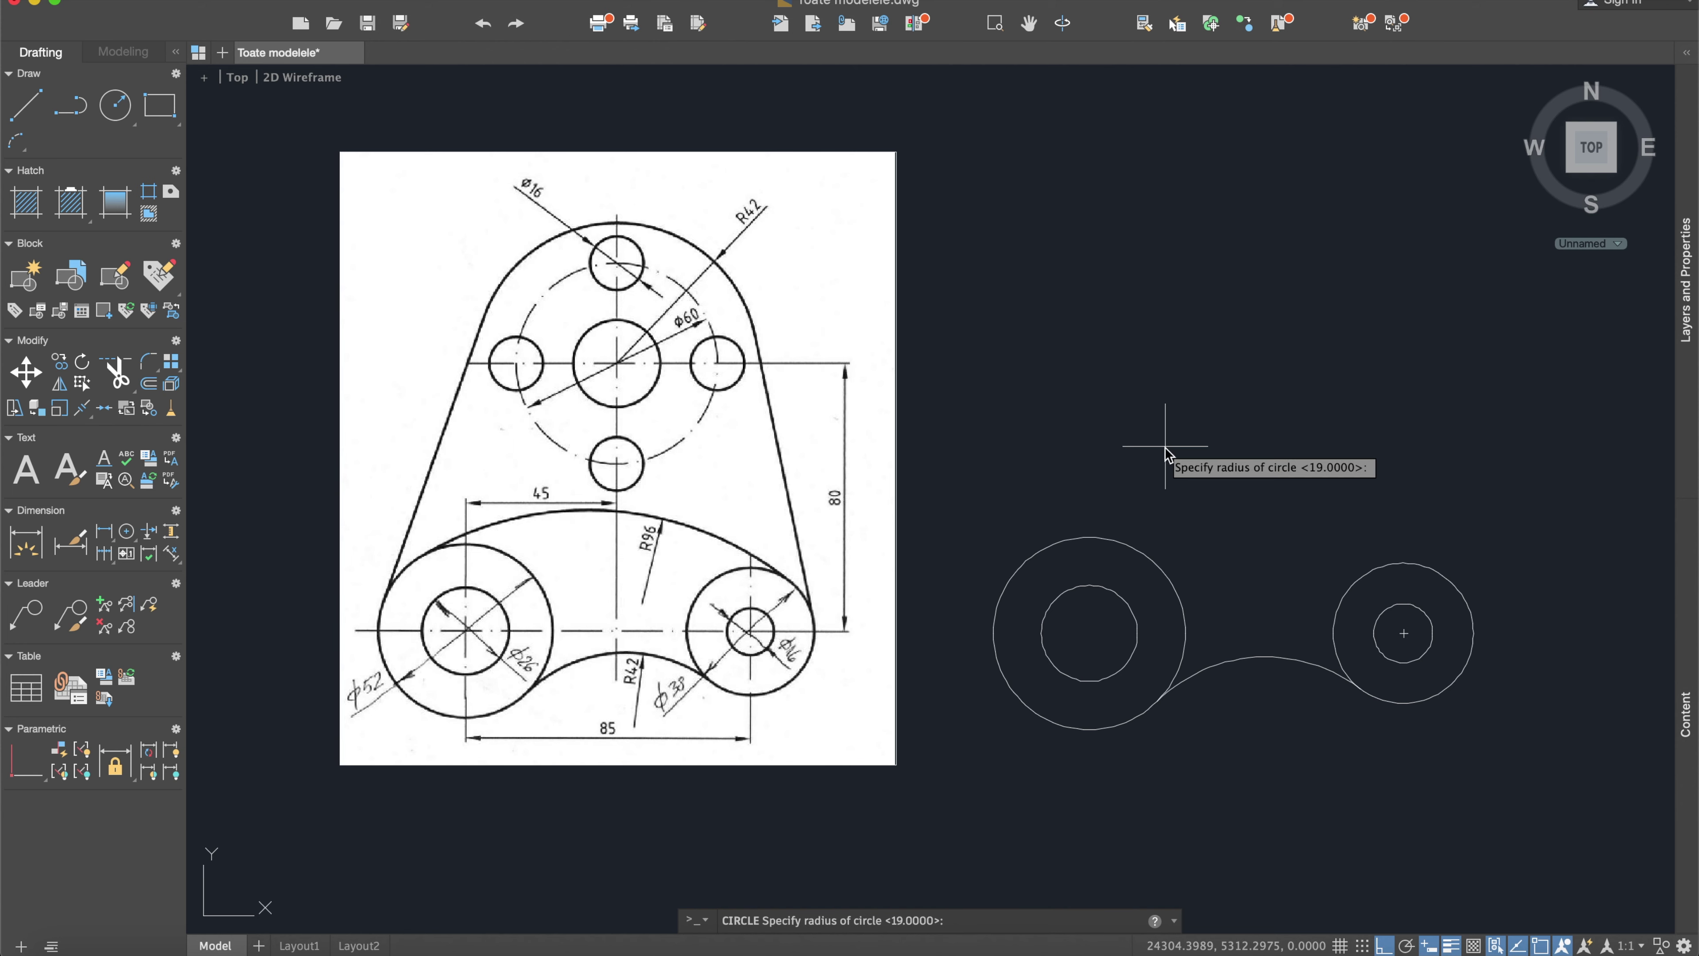
key("Return")
Step: Trim away the lower part of the radius 96 circle, keeping only the upper arc between the two outer circles
middle_click_drag(1269, 559, 1206, 334)
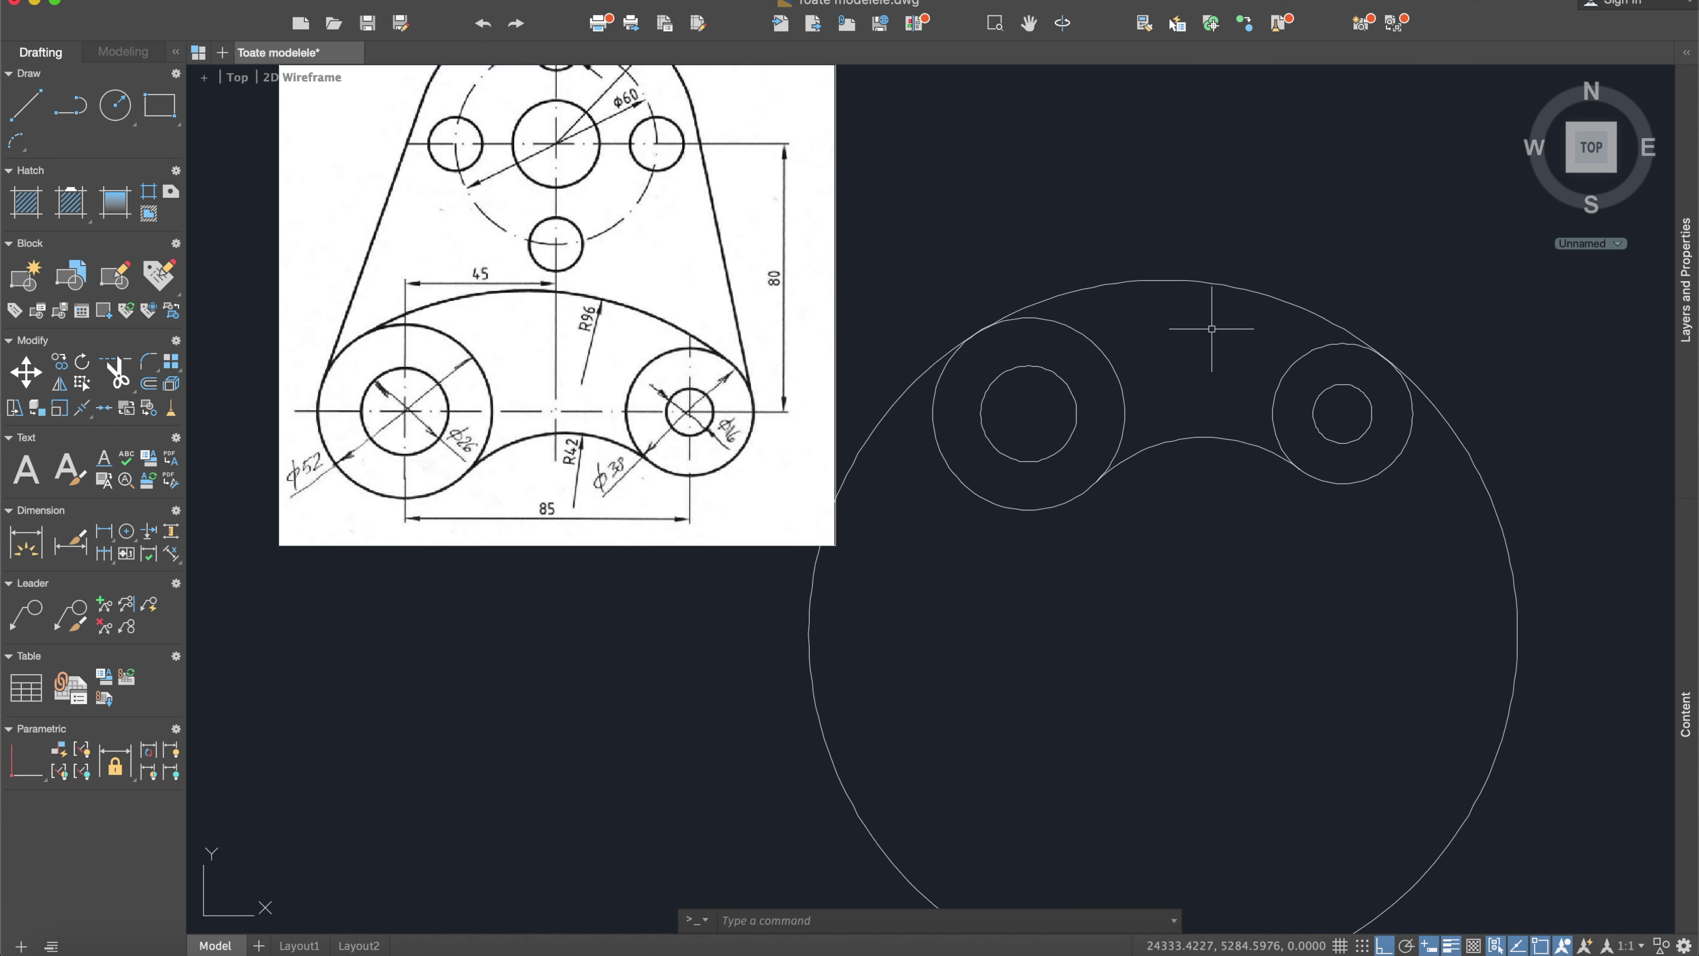
scroll(1245, 426, "down", 3)
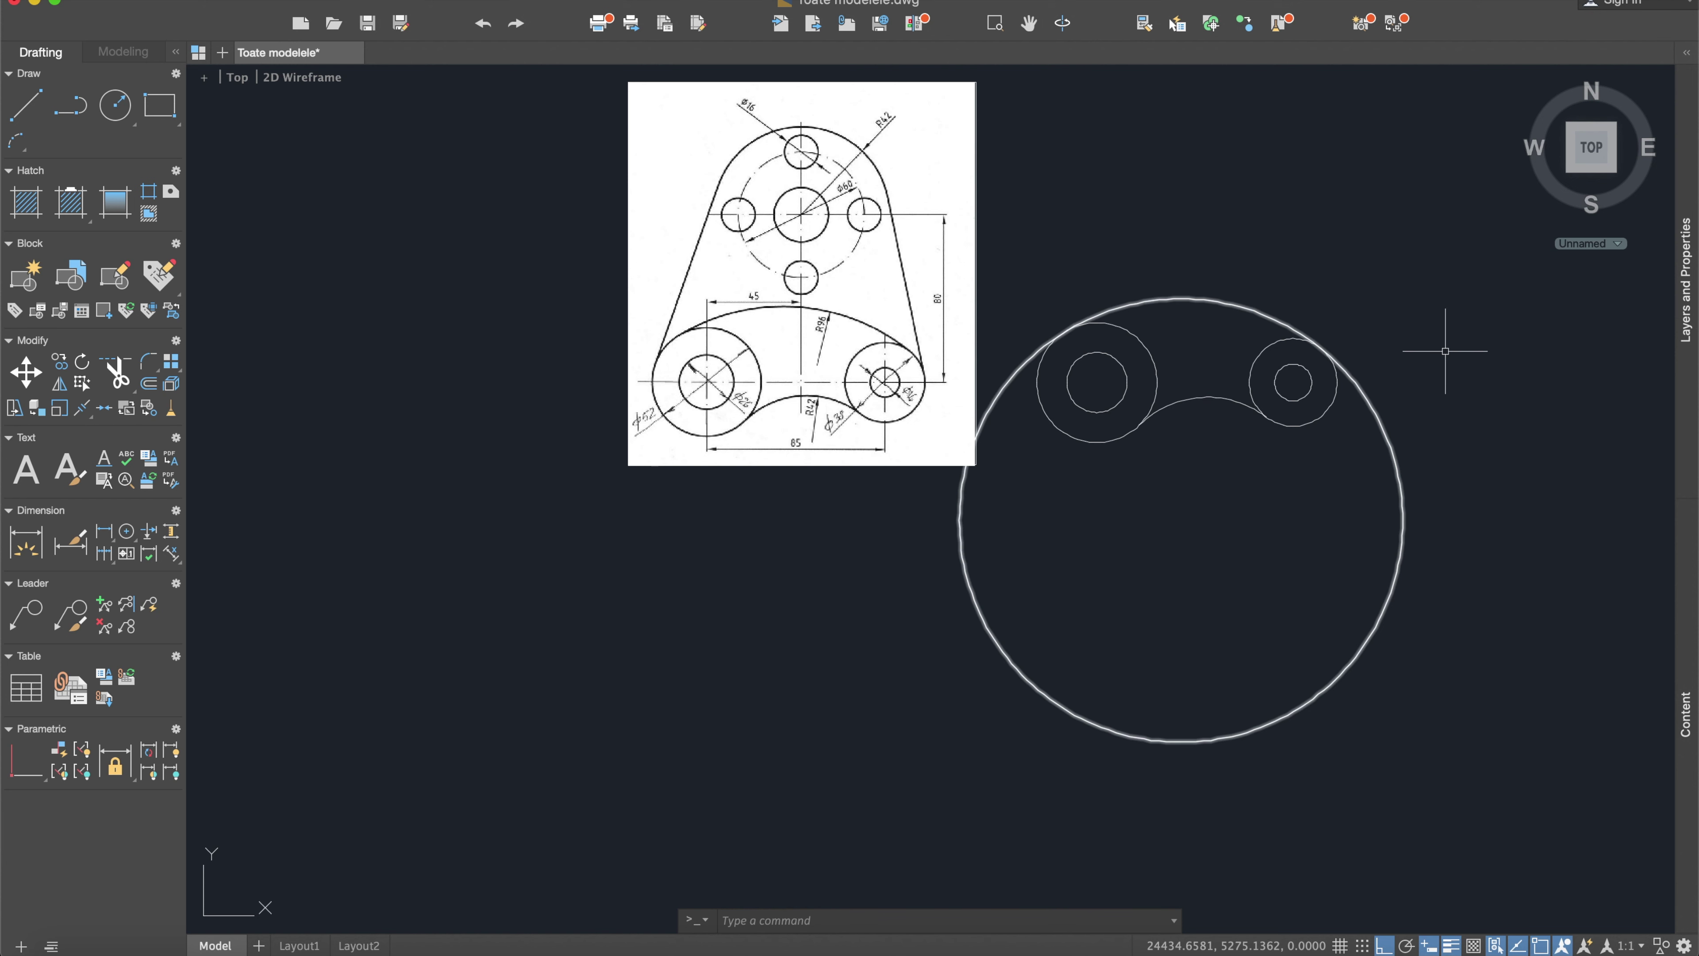
type("tr")
key("Return")
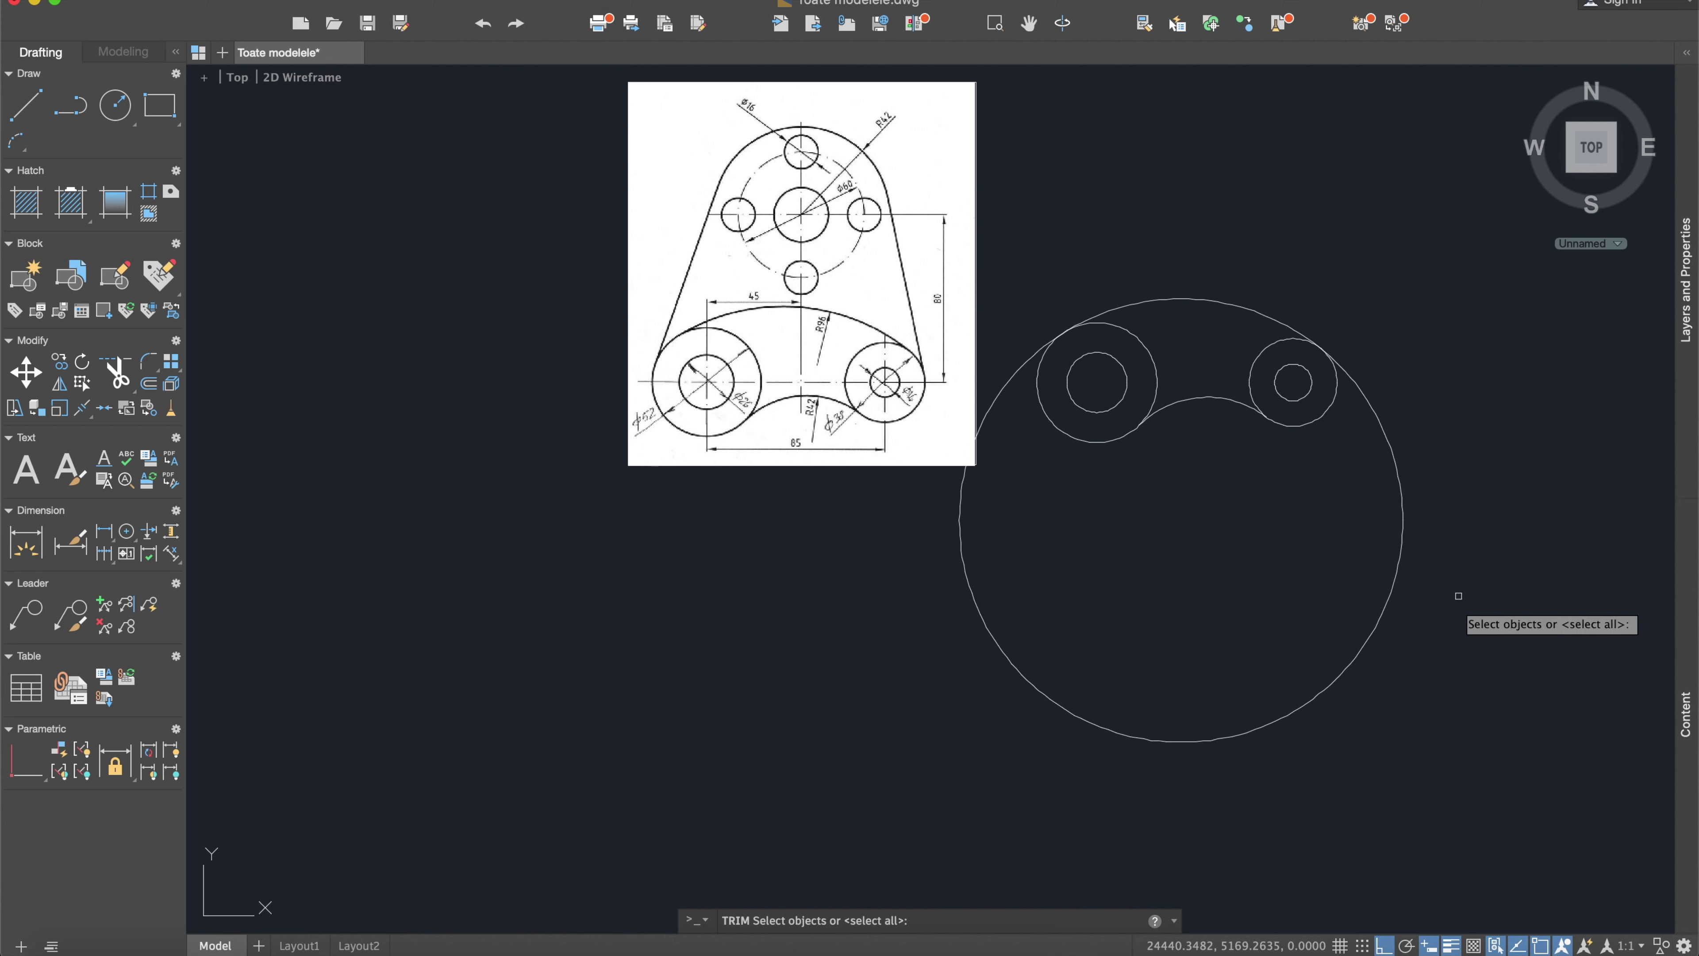
left_click(1458, 696)
left_click(957, 155)
key("Return")
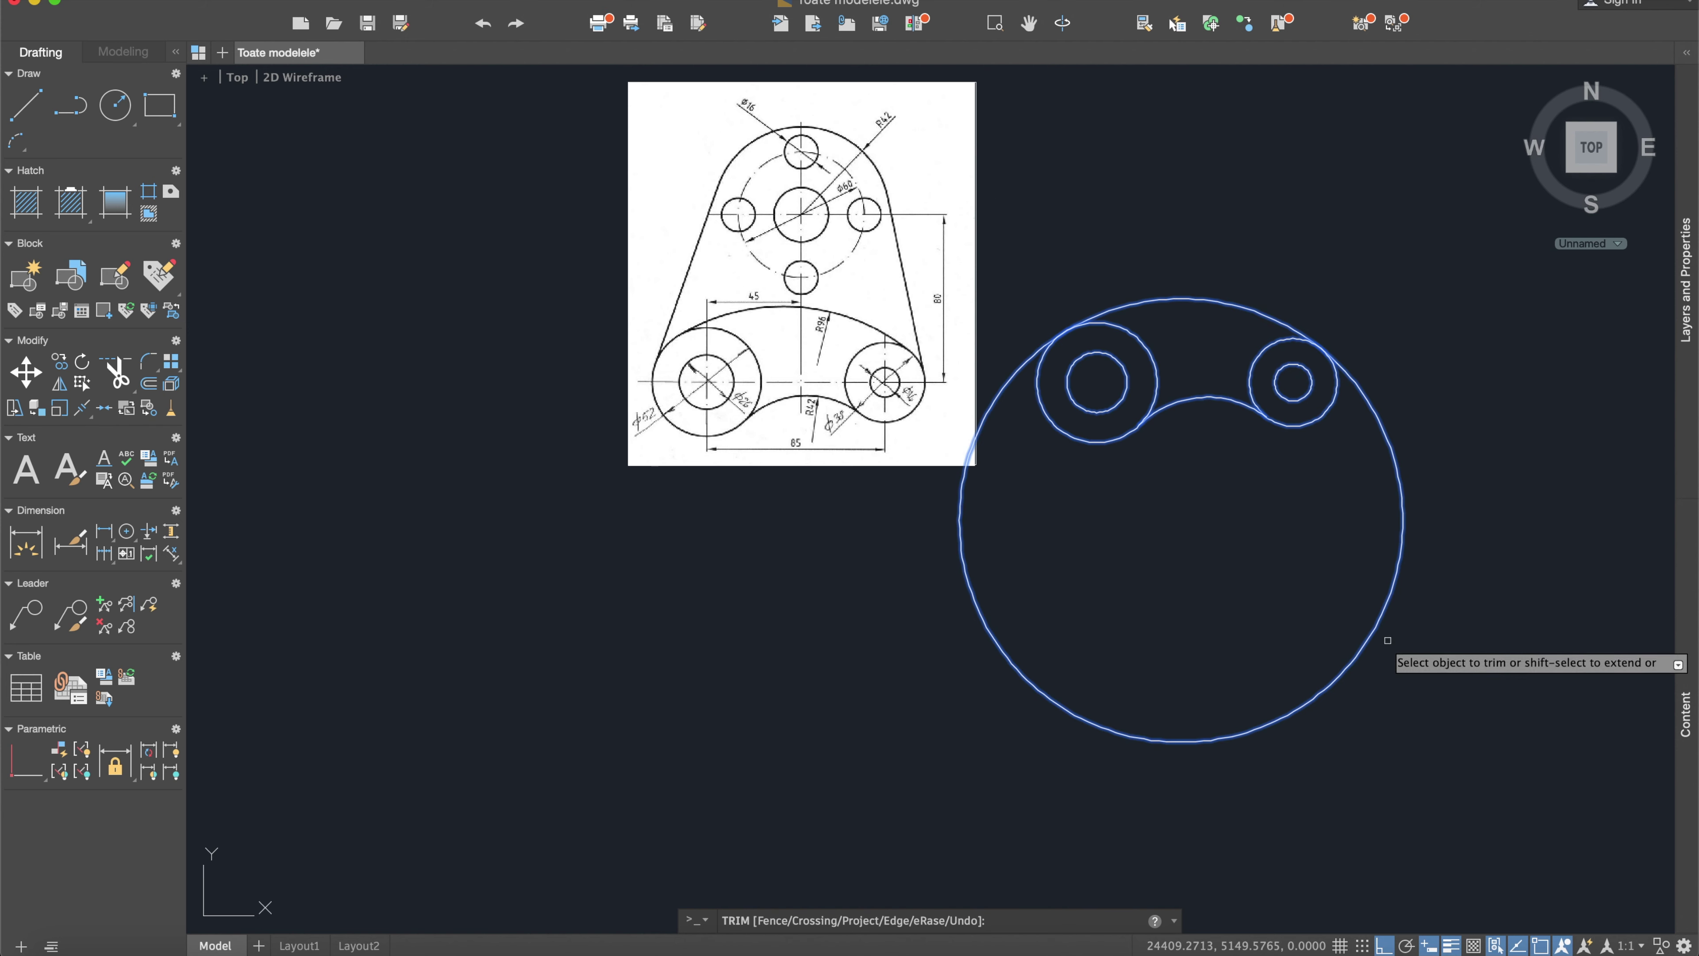
left_click(1380, 619)
key("Return")
Step: Draw a vertical construction line 80 long upward from the centre of the larger concentric circles
scroll(1193, 388, "up", 2)
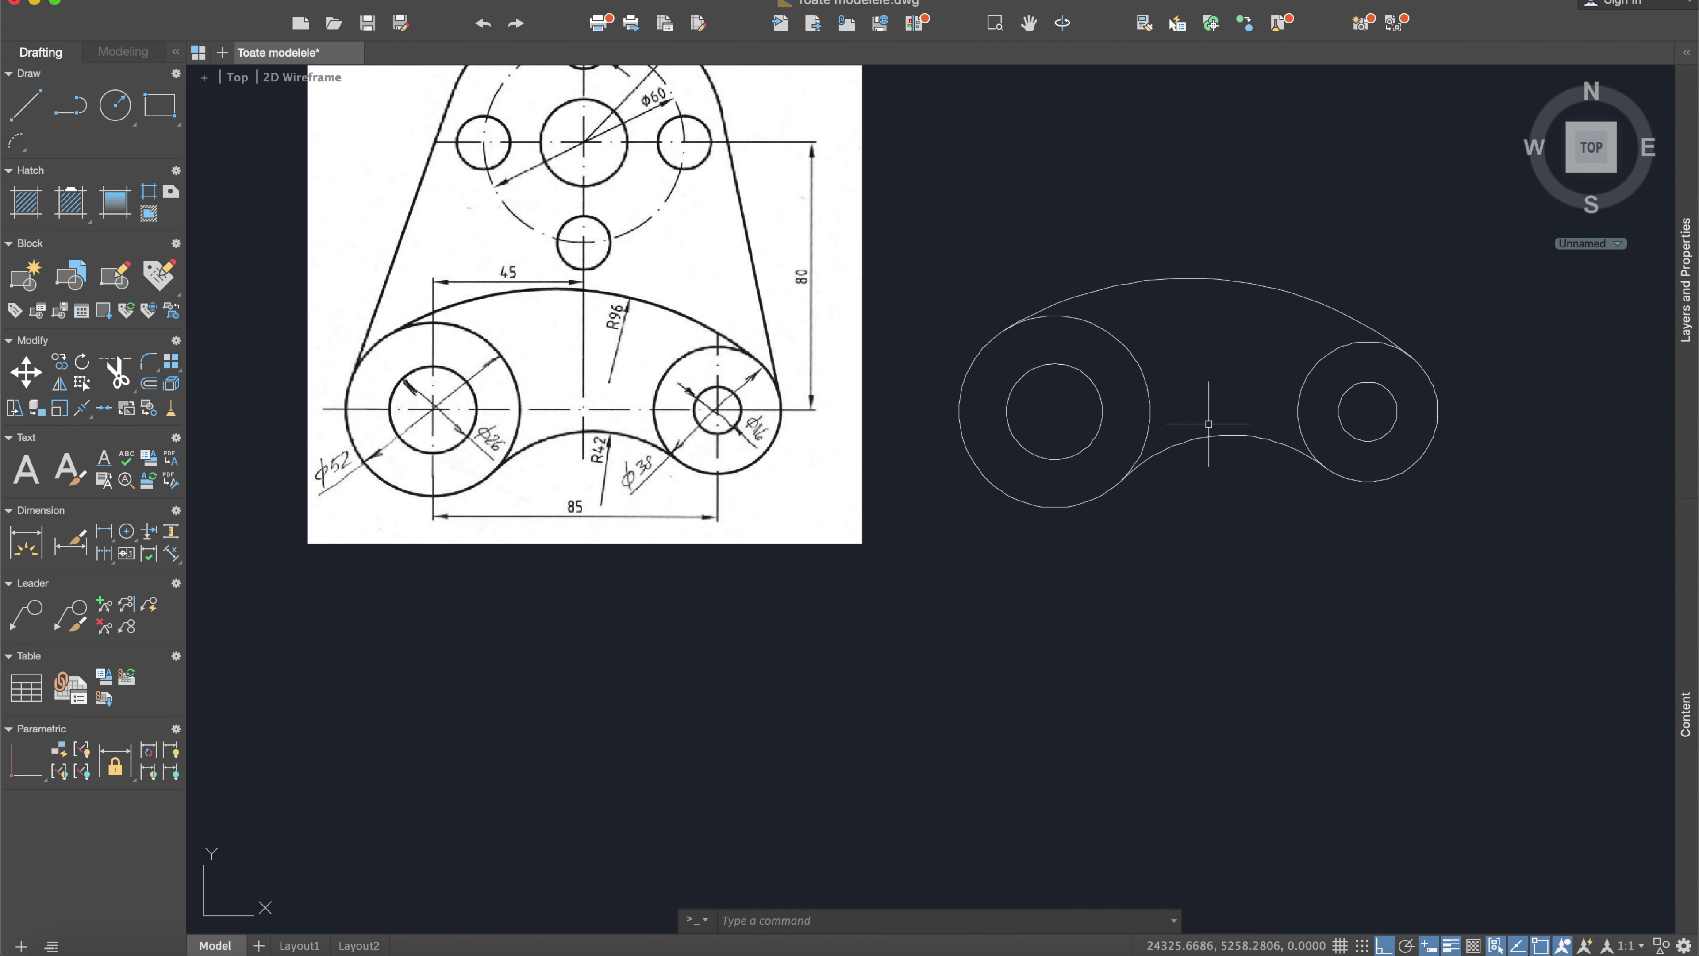
scroll(932, 405, "up", 5)
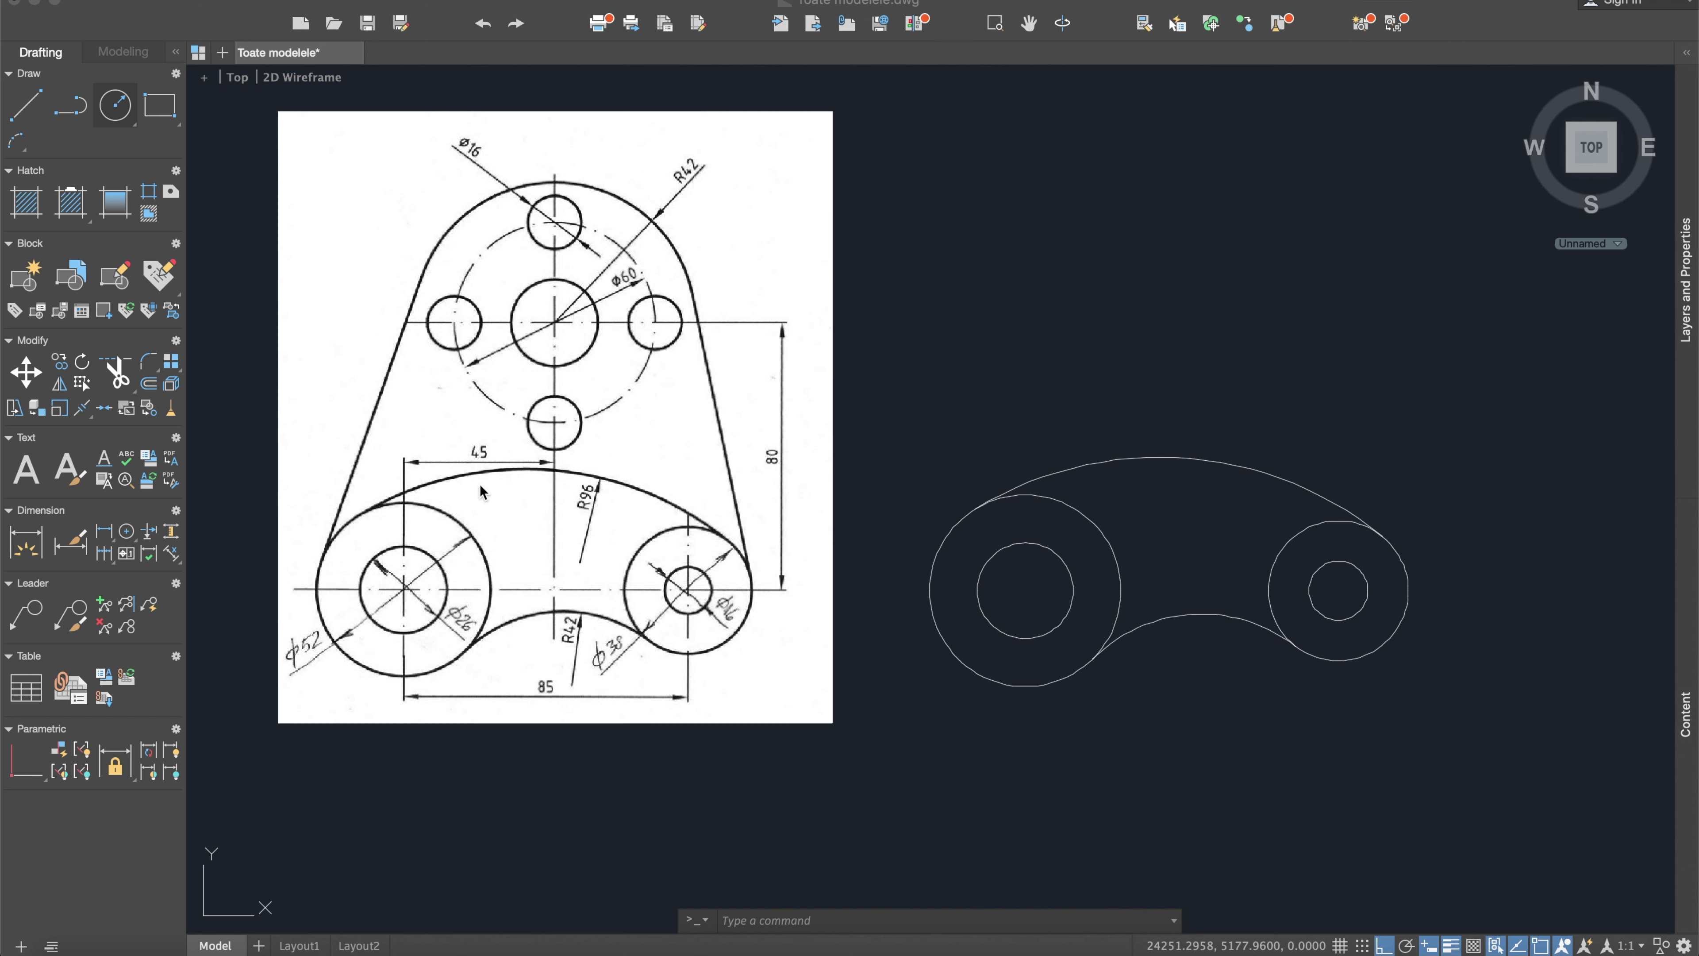
left_click(28, 111)
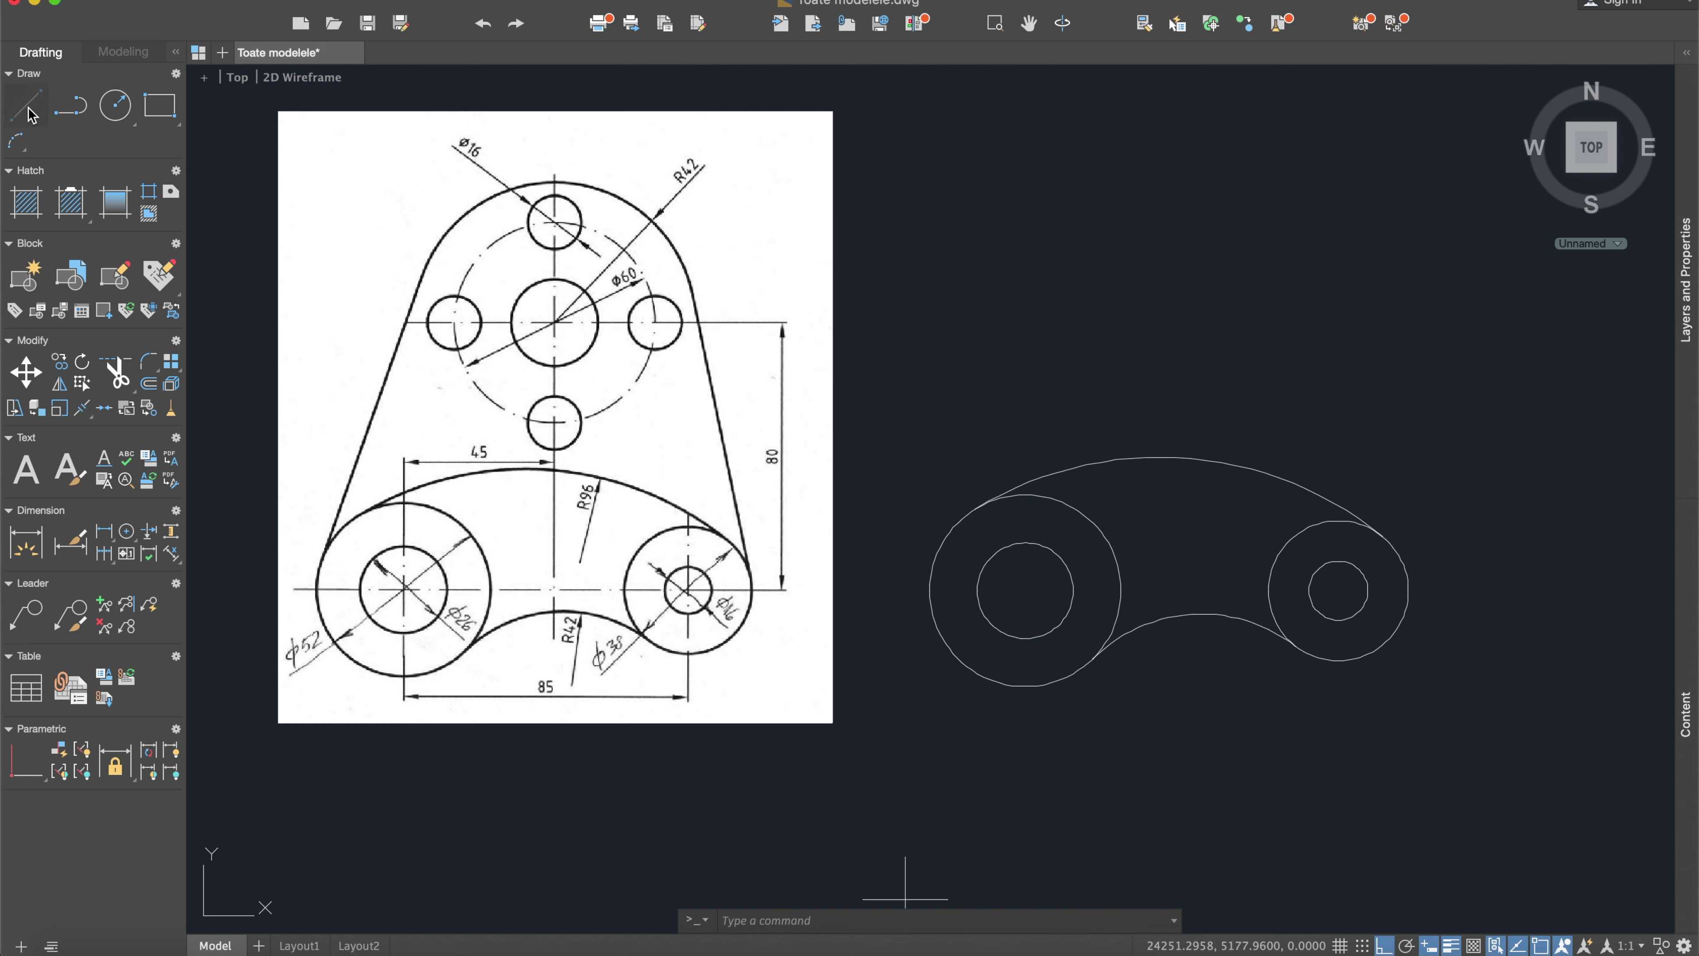
left_click(1025, 590)
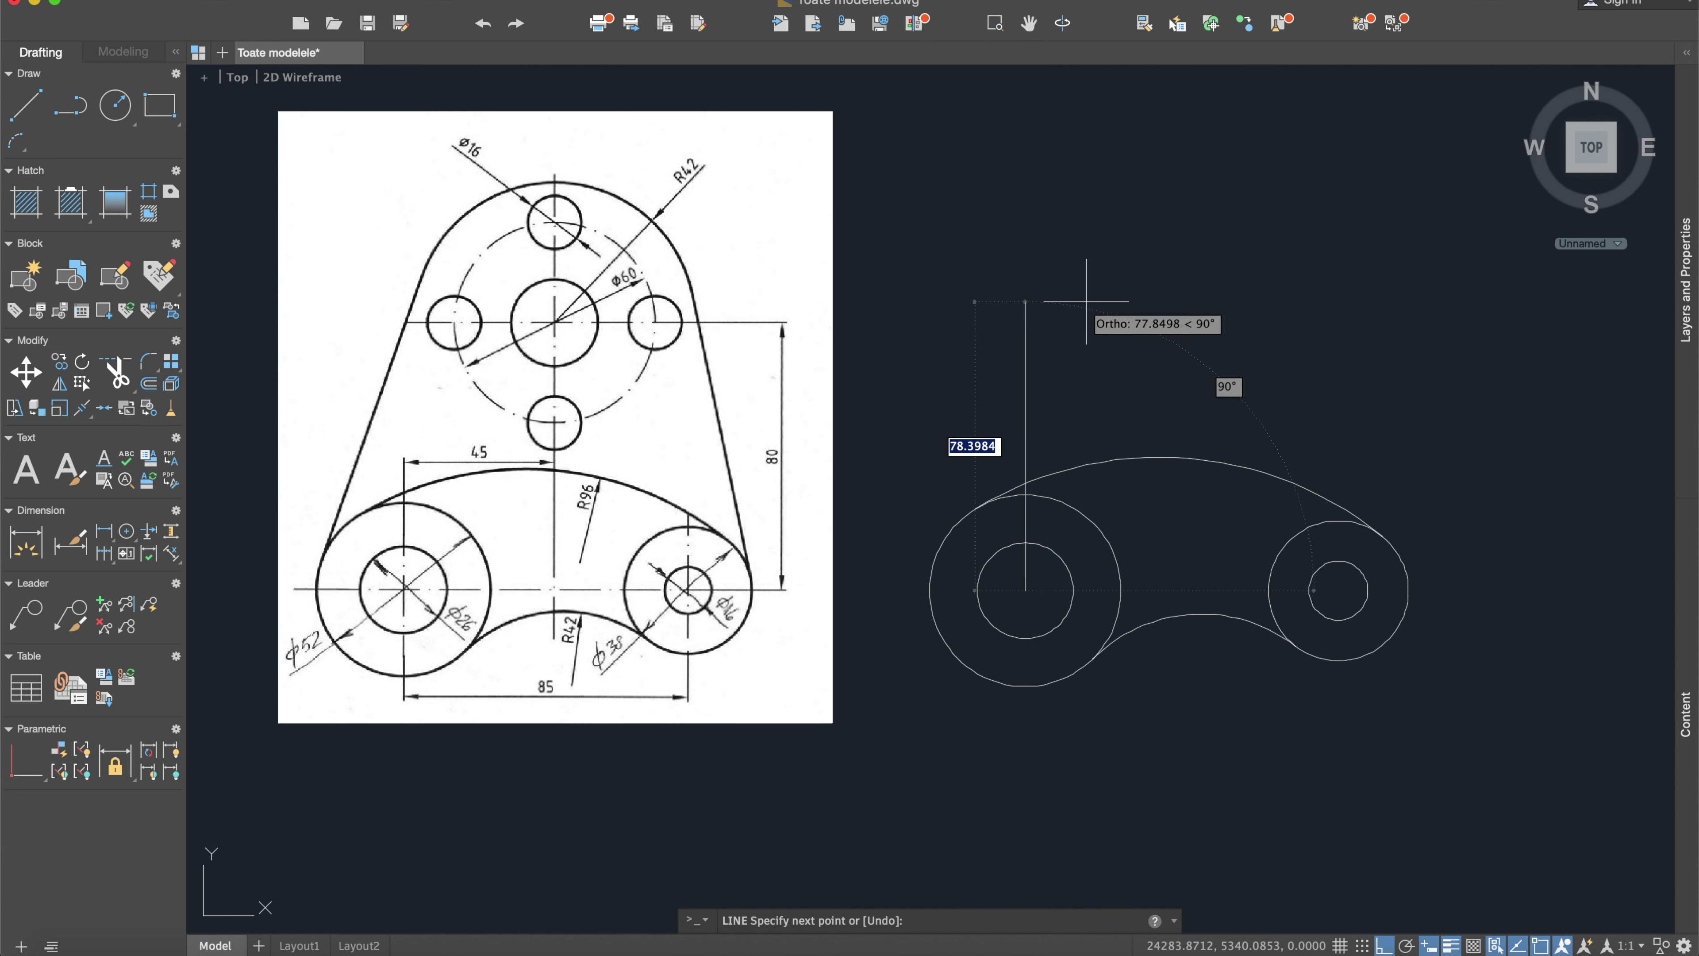
type("80")
key("Return")
key("Return")
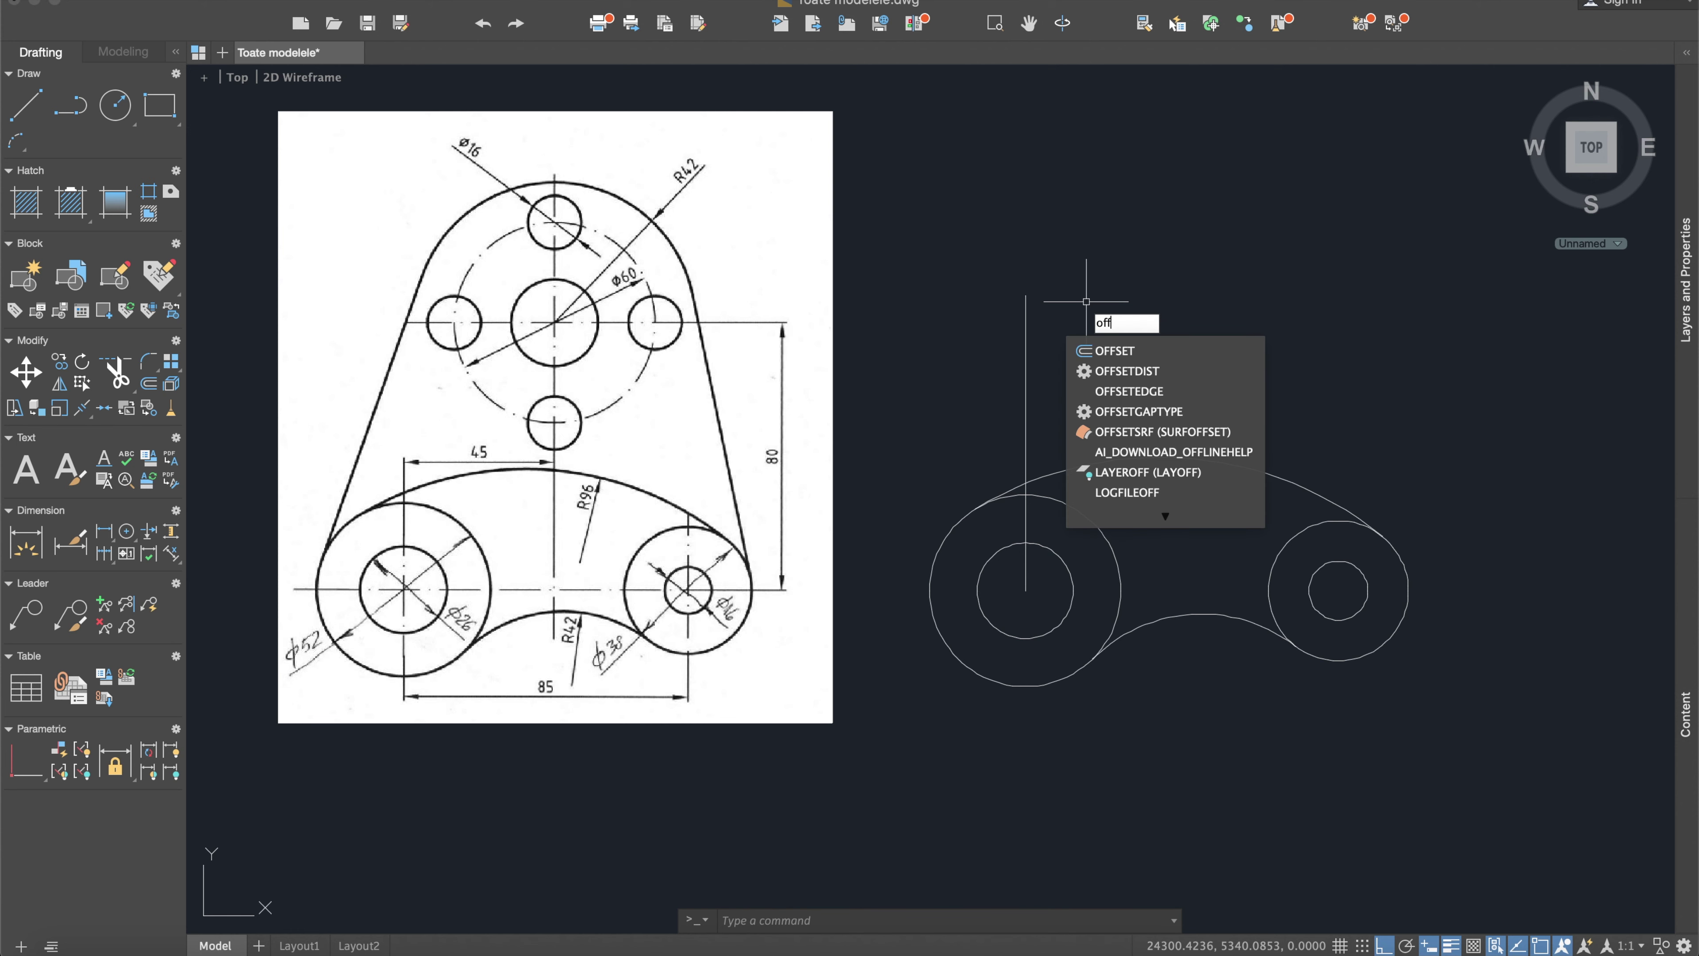
Step: Offset the vertical construction line 45 to the right
left_click(1115, 345)
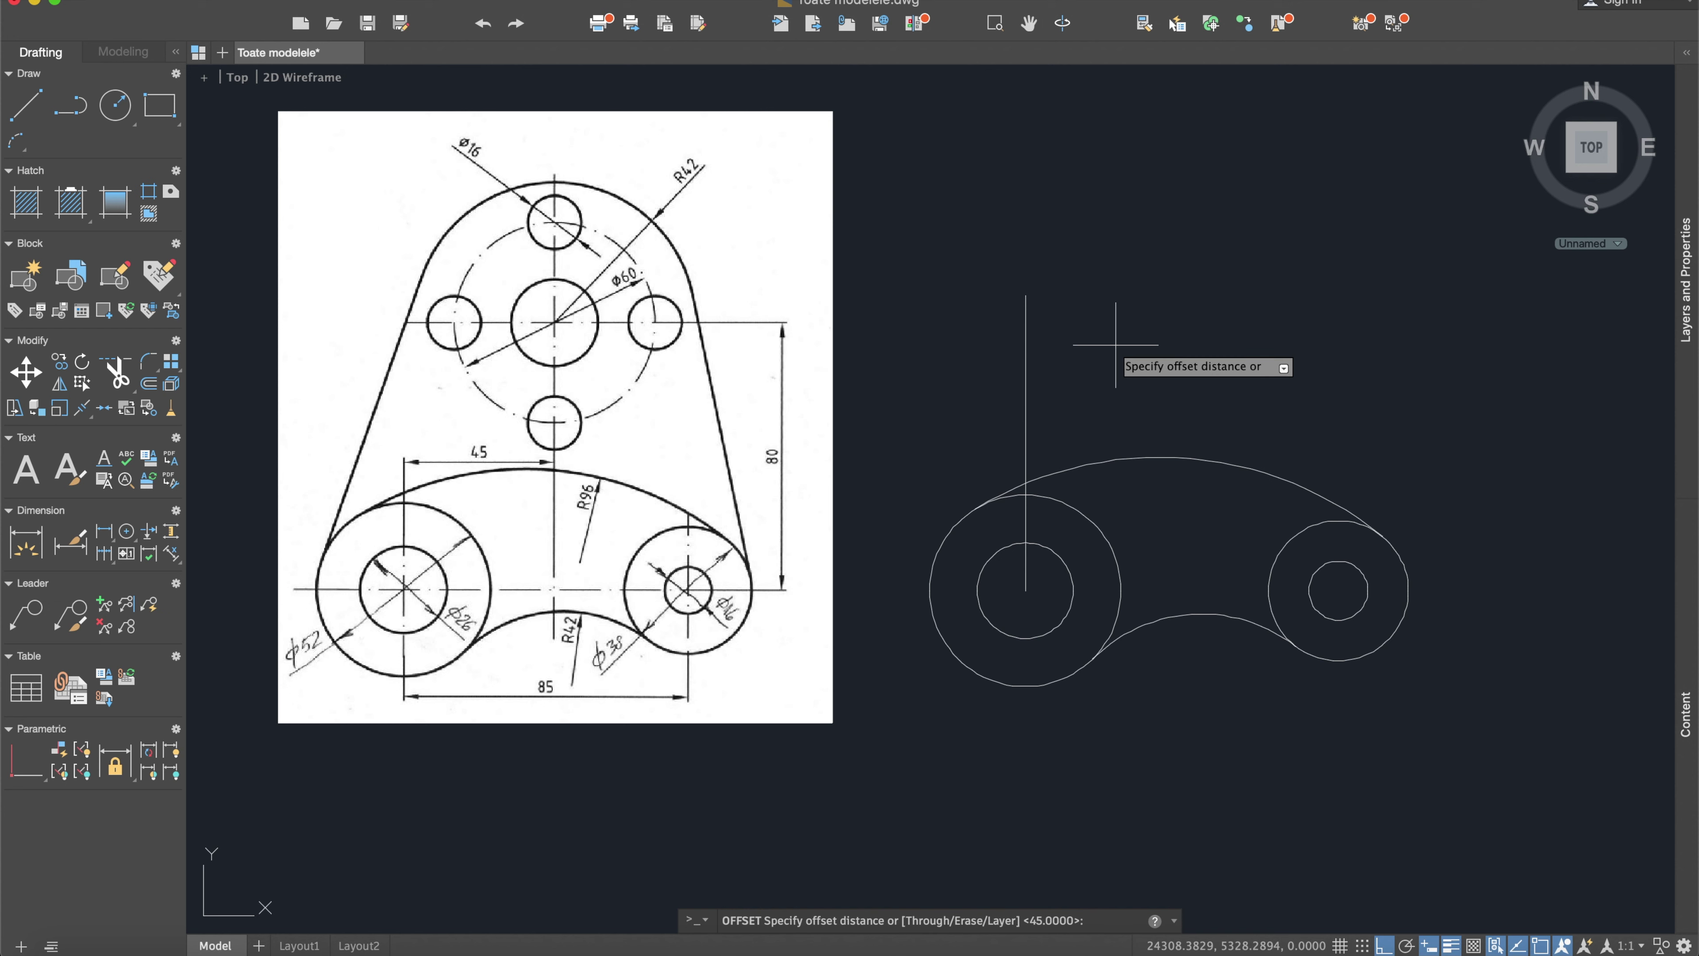
key("Return")
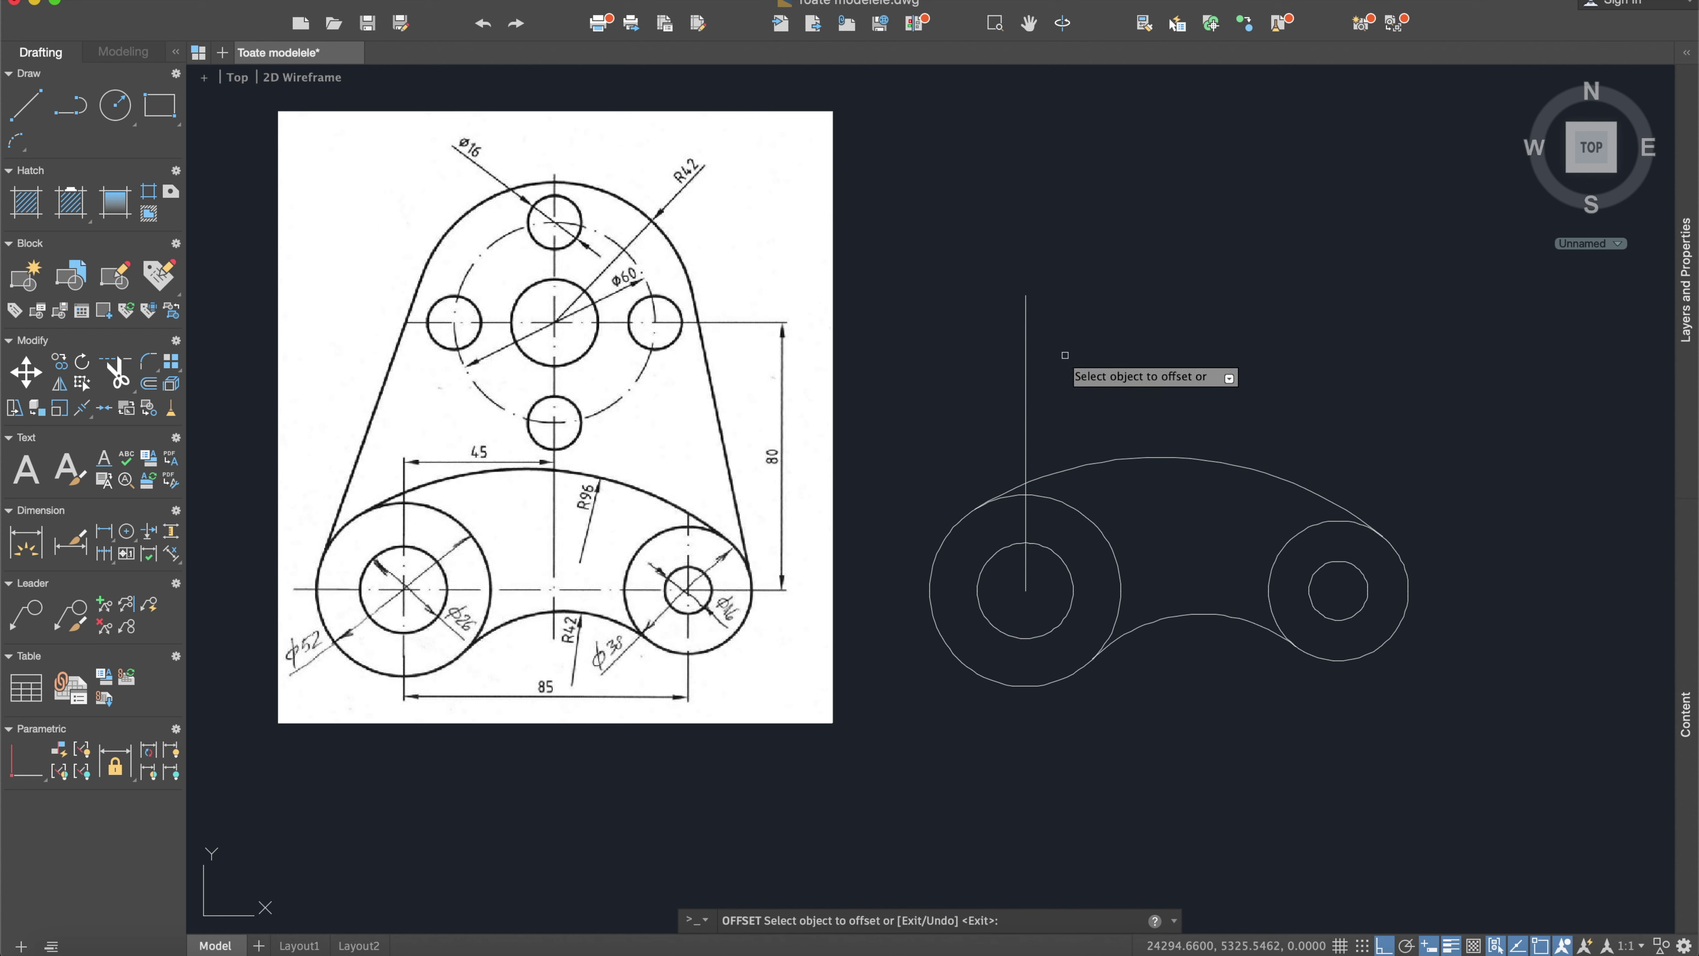
left_click(1026, 348)
left_click(1195, 338)
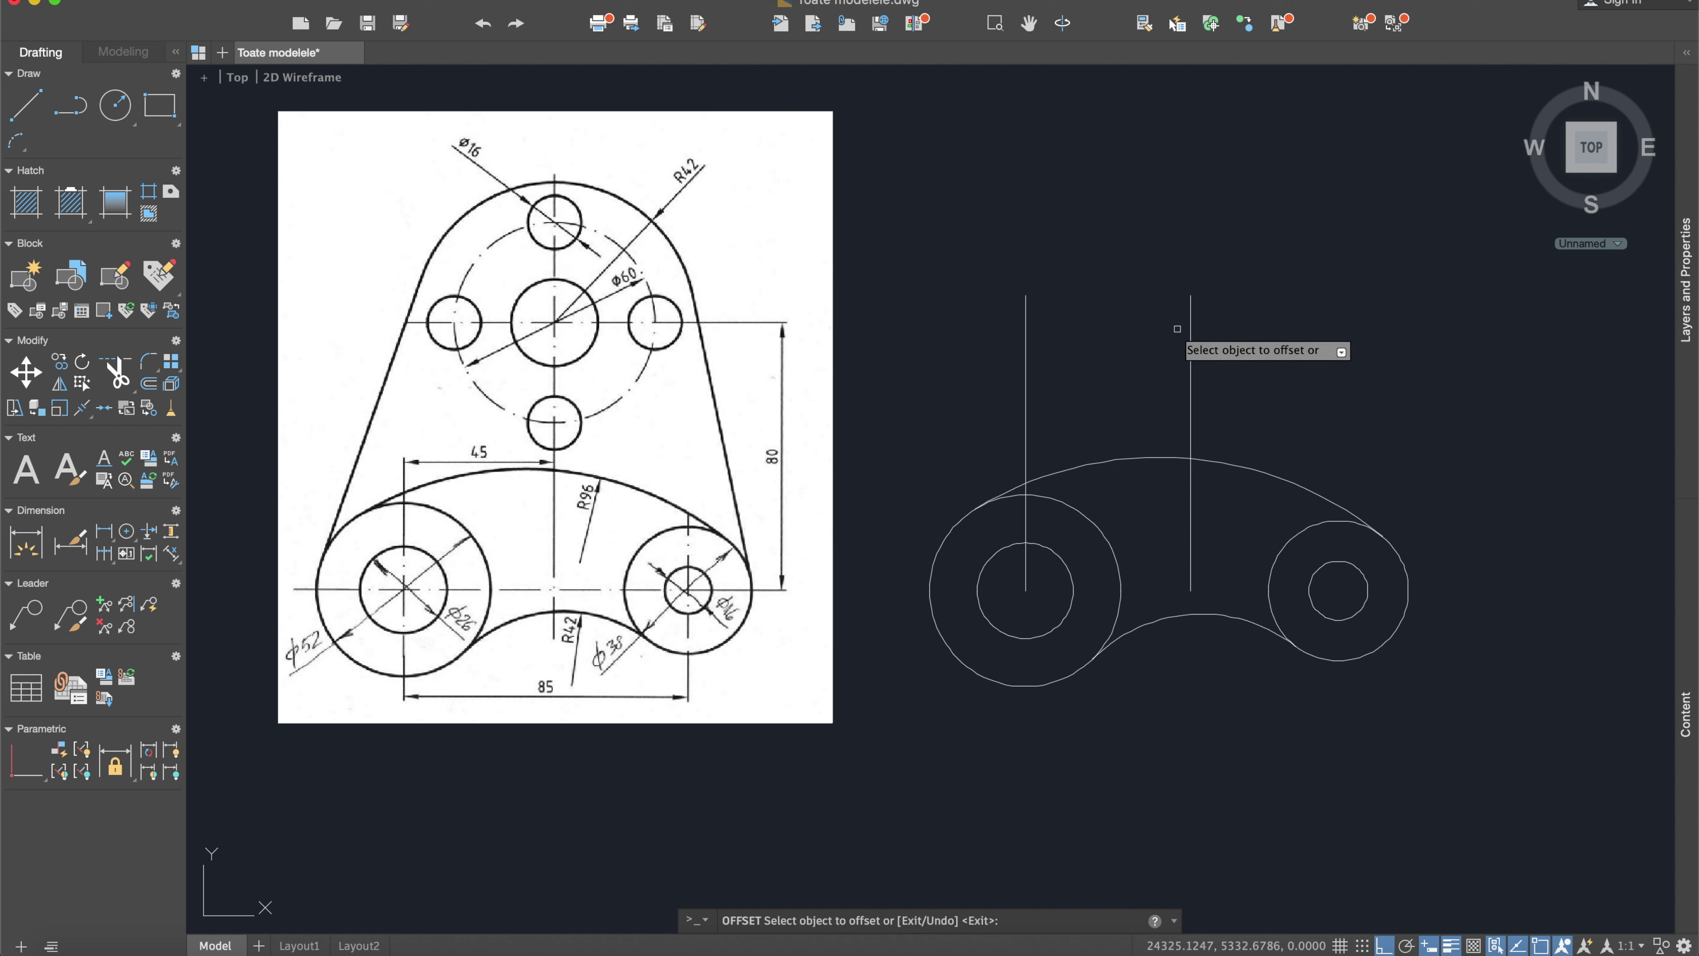
Step: Delete the original vertical construction line above the centre of the larger concentric circles
key("Escape")
left_click(1085, 369)
left_click(985, 283)
key("Delete")
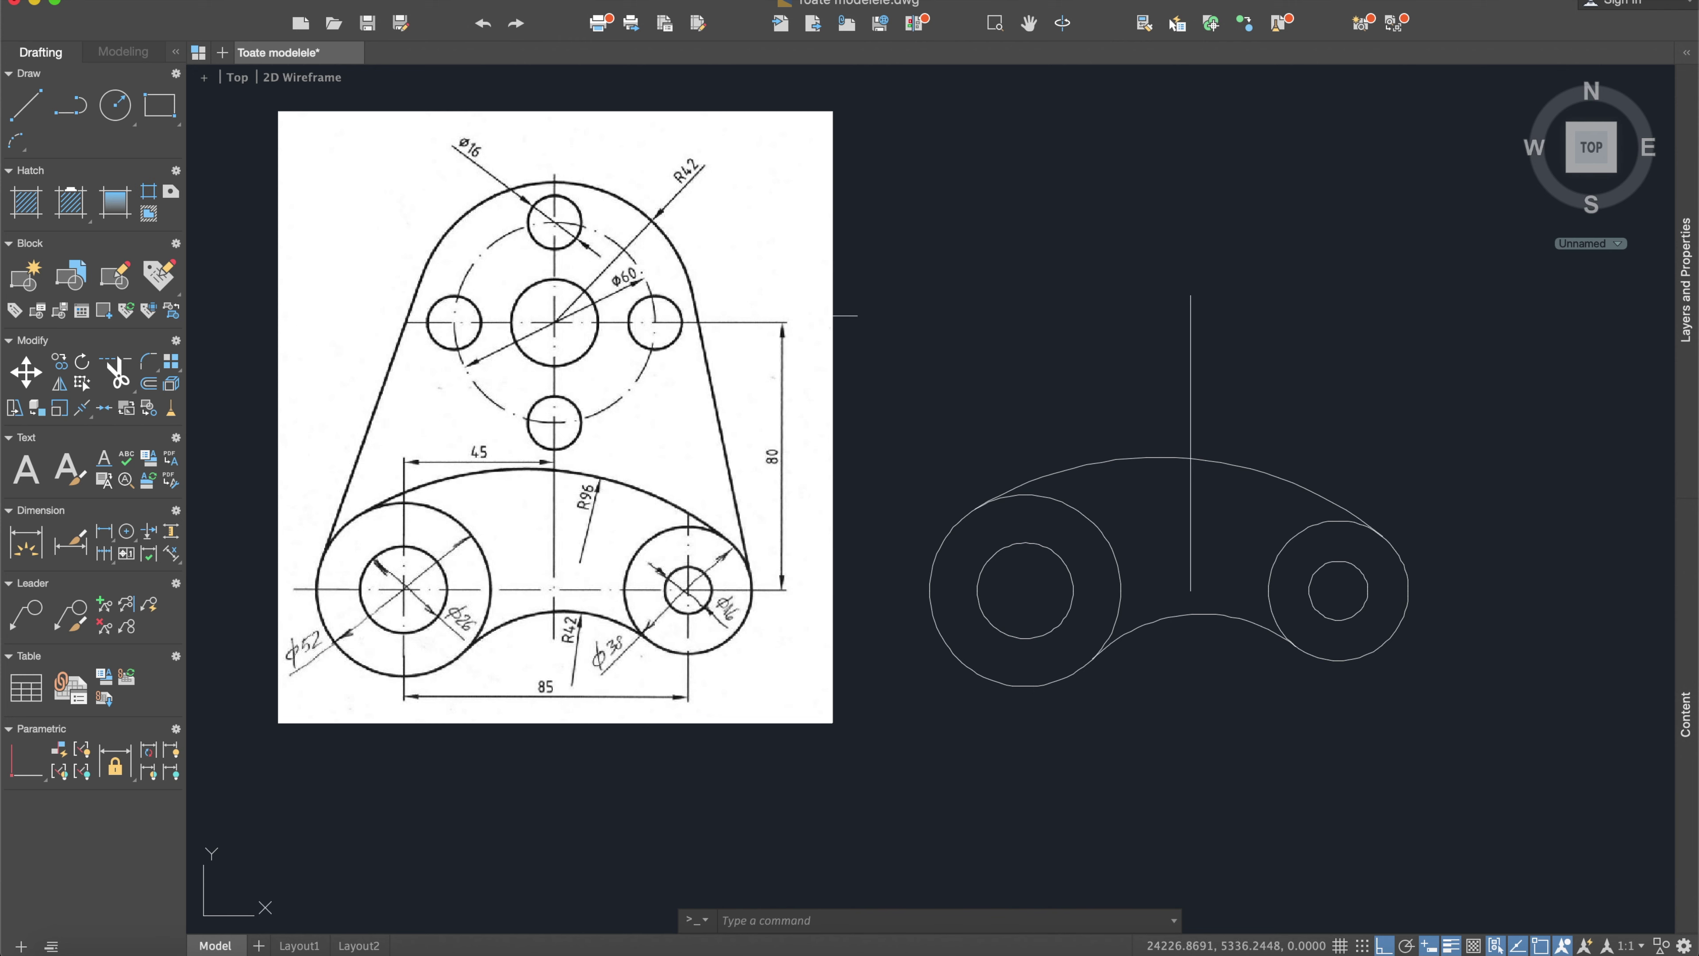
Step: Draw a circle of radius 13 centred on the upper end of the remaining vertical construction line
left_click(115, 105)
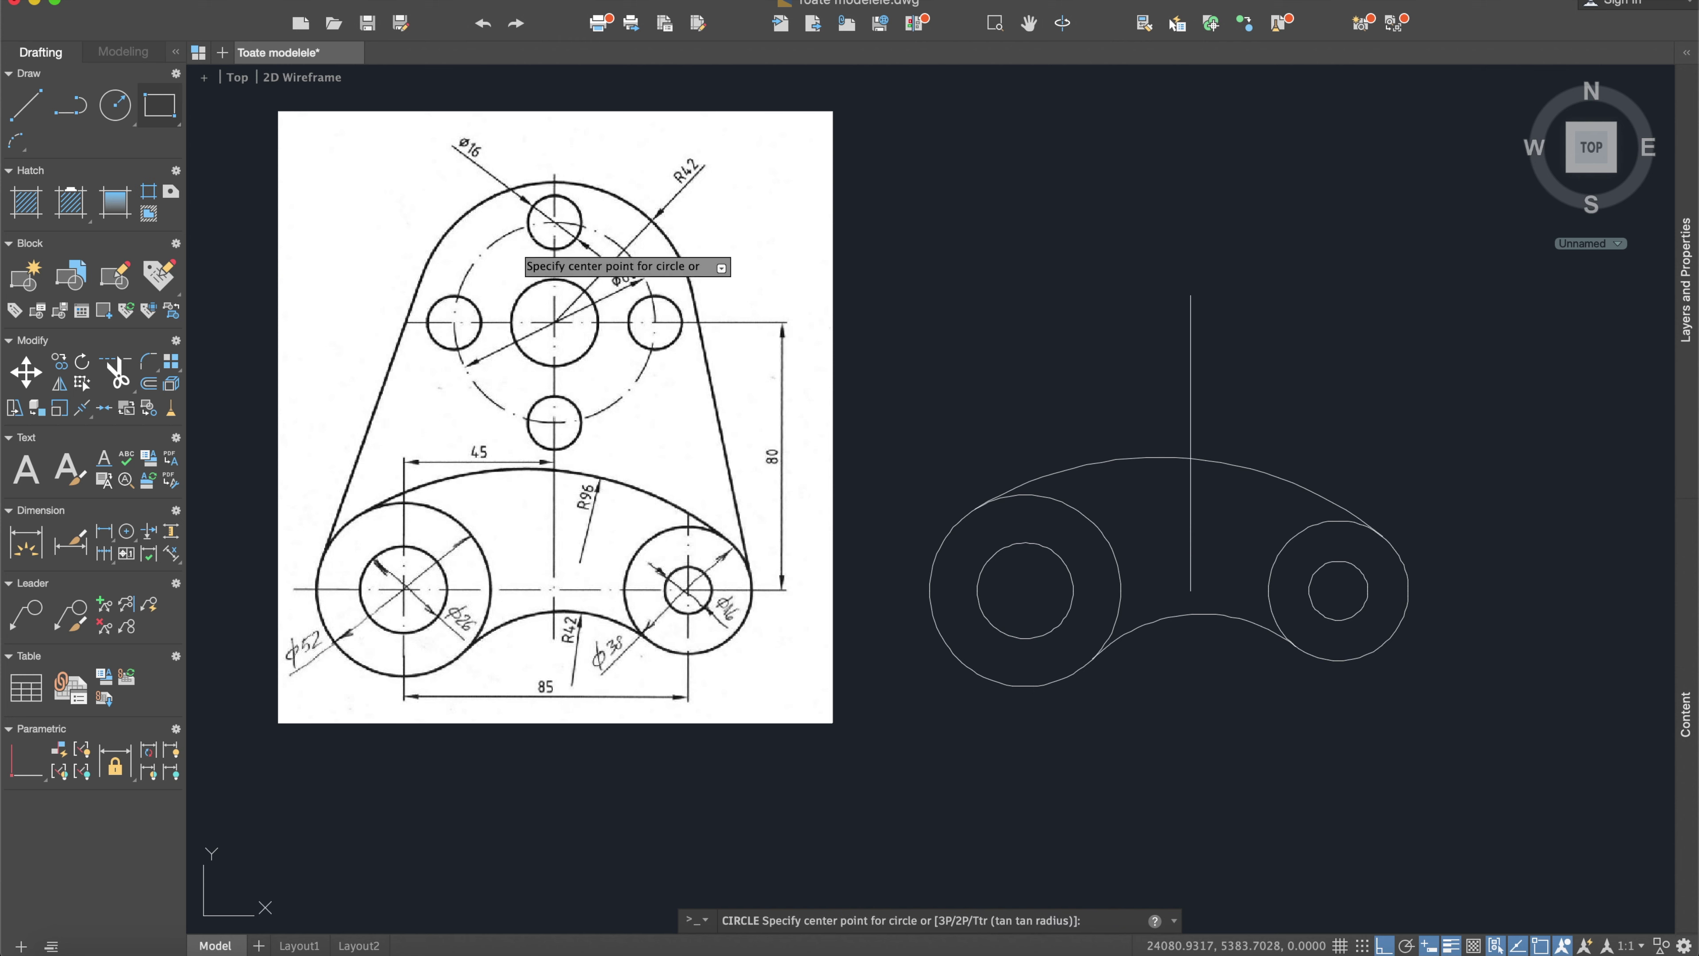
key("Escape")
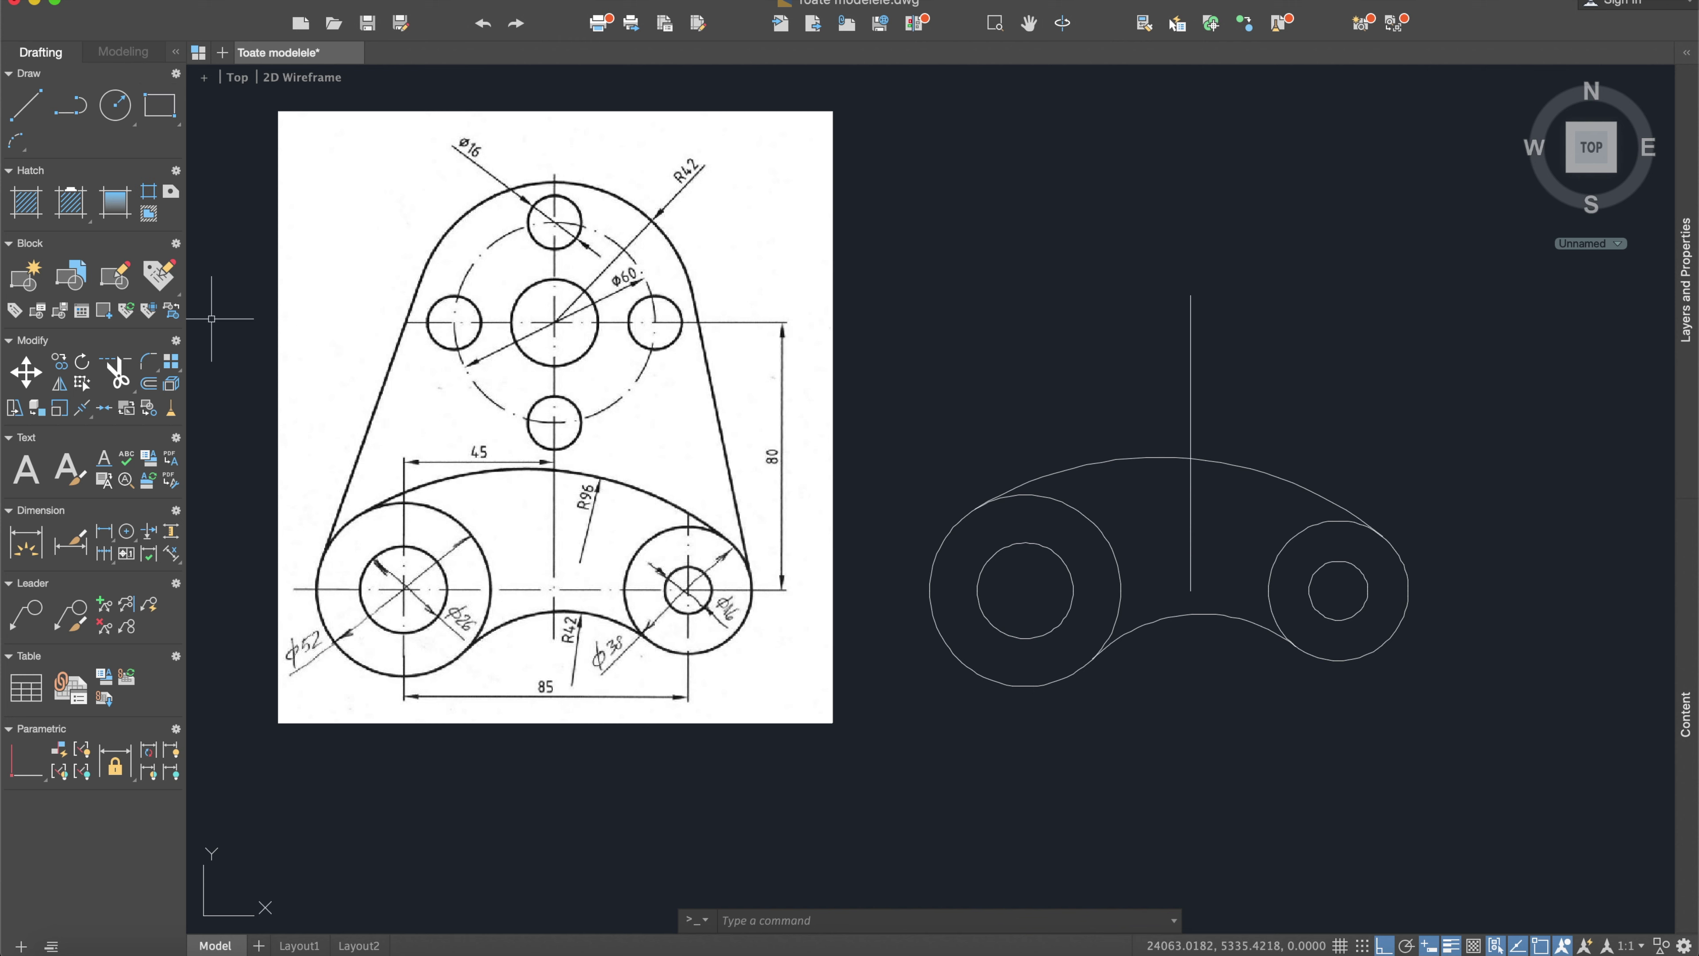
left_click(115, 104)
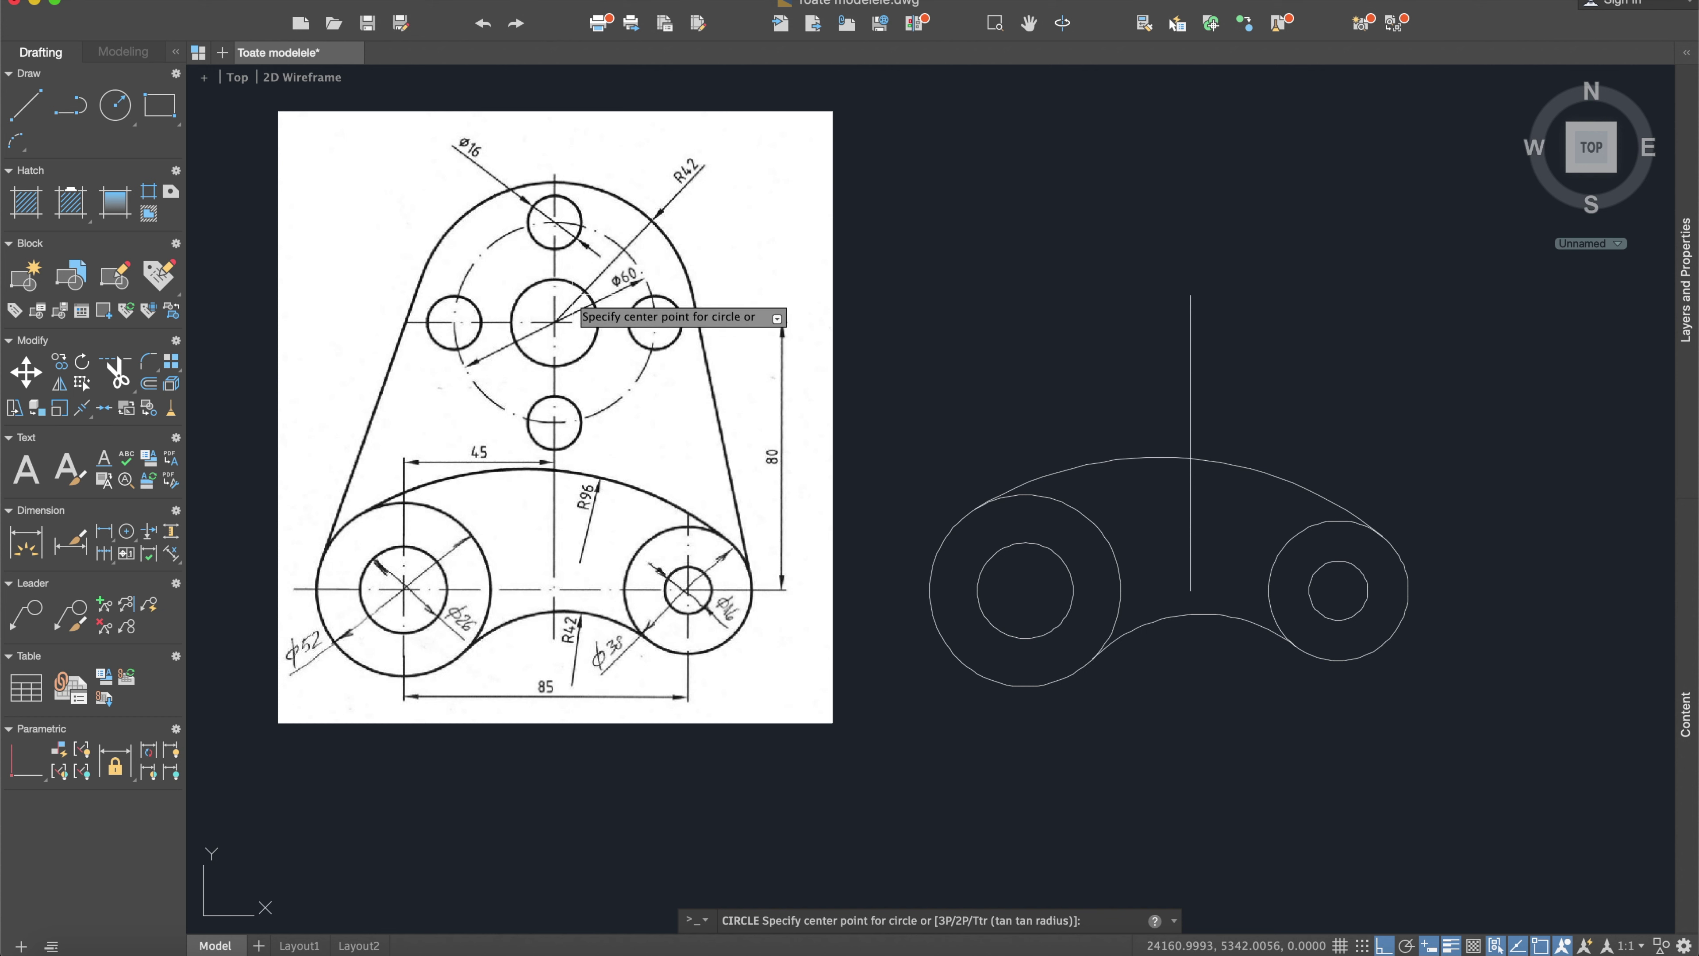
left_click(1191, 295)
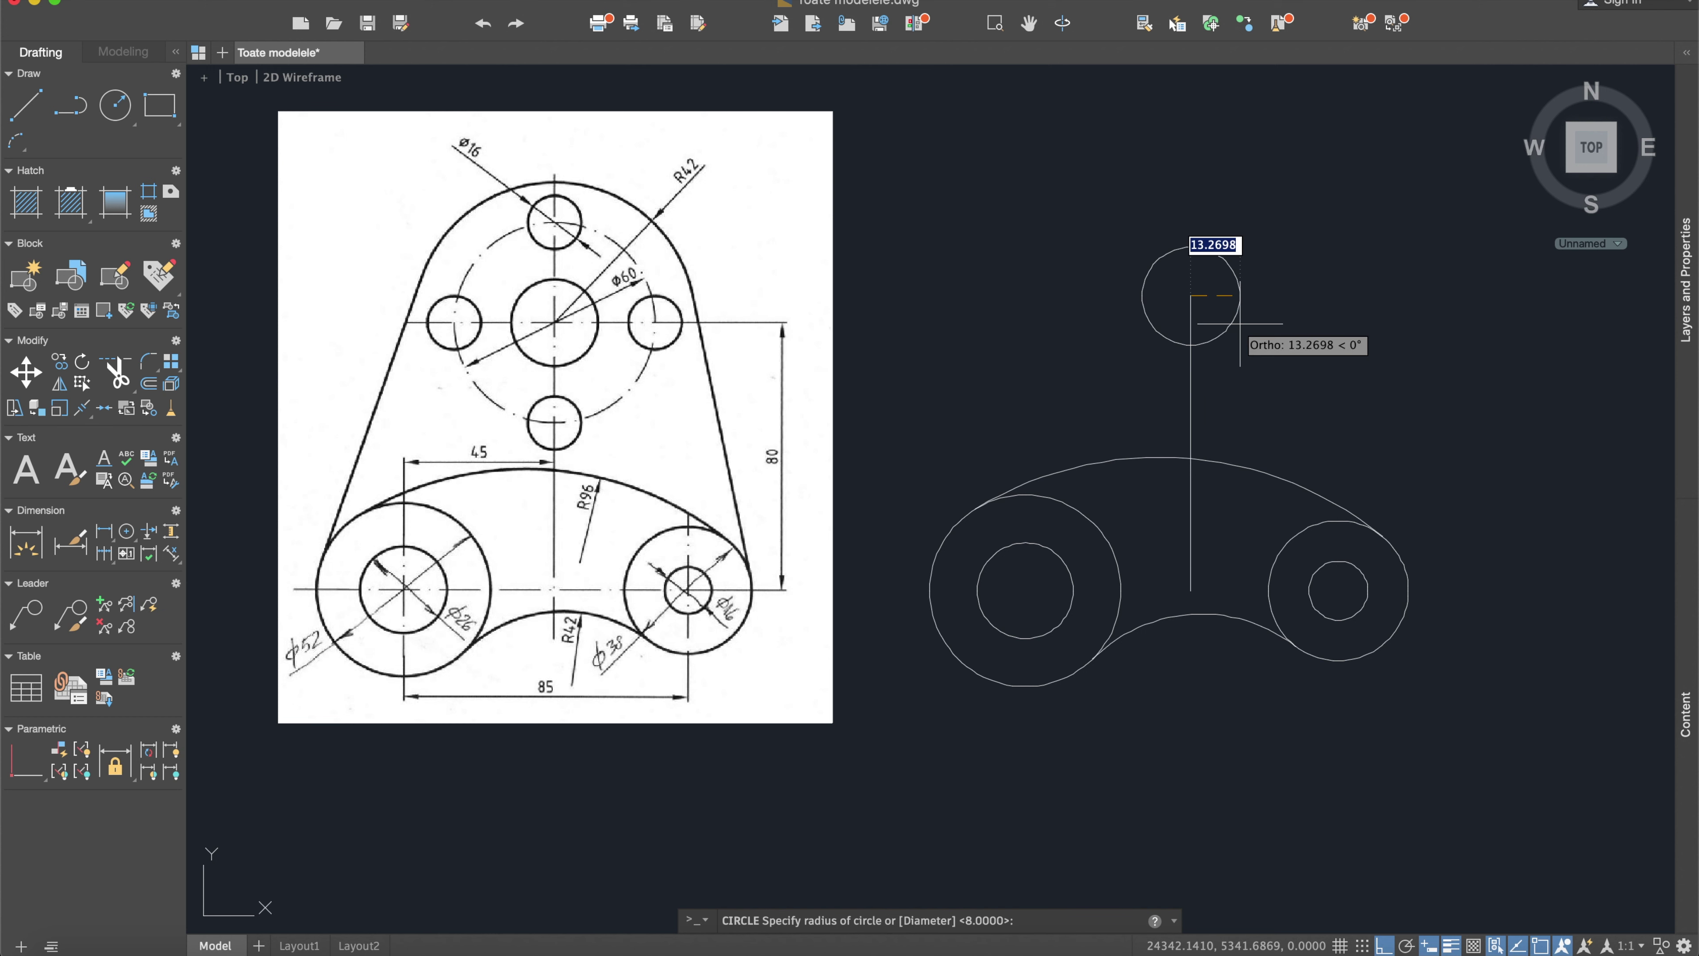
left_click(1240, 324)
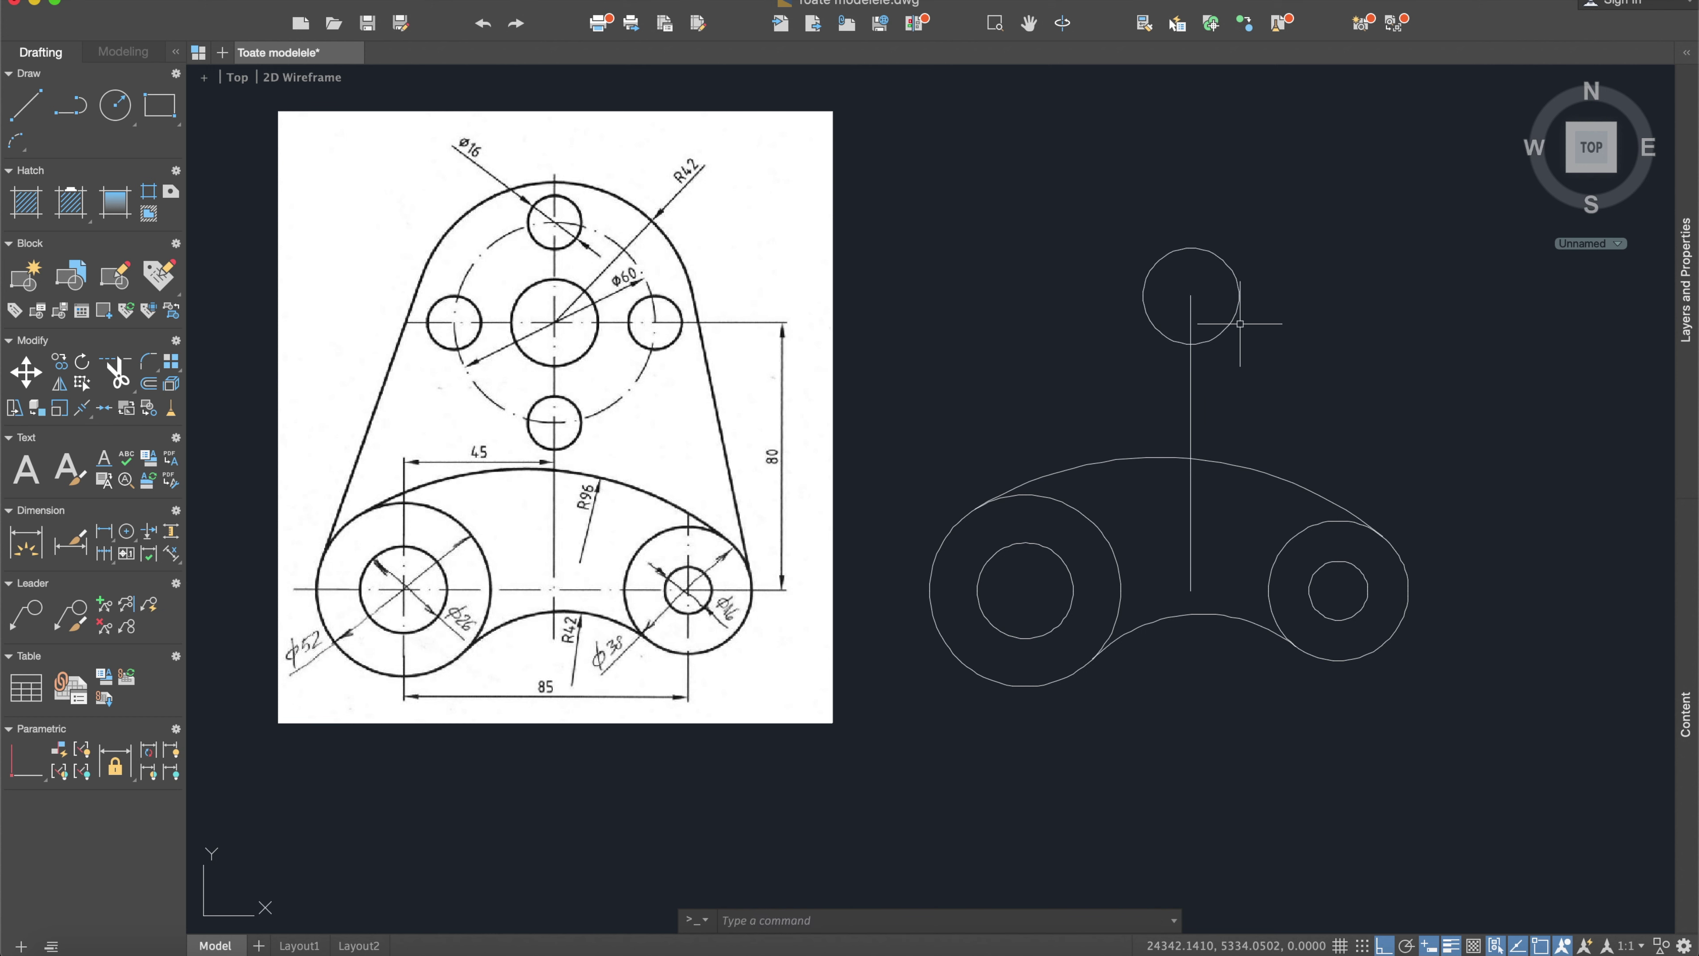
Step: Delete the remaining vertical construction line below the radius 13 circle
left_click(1187, 420)
left_click(1184, 410)
key("Delete")
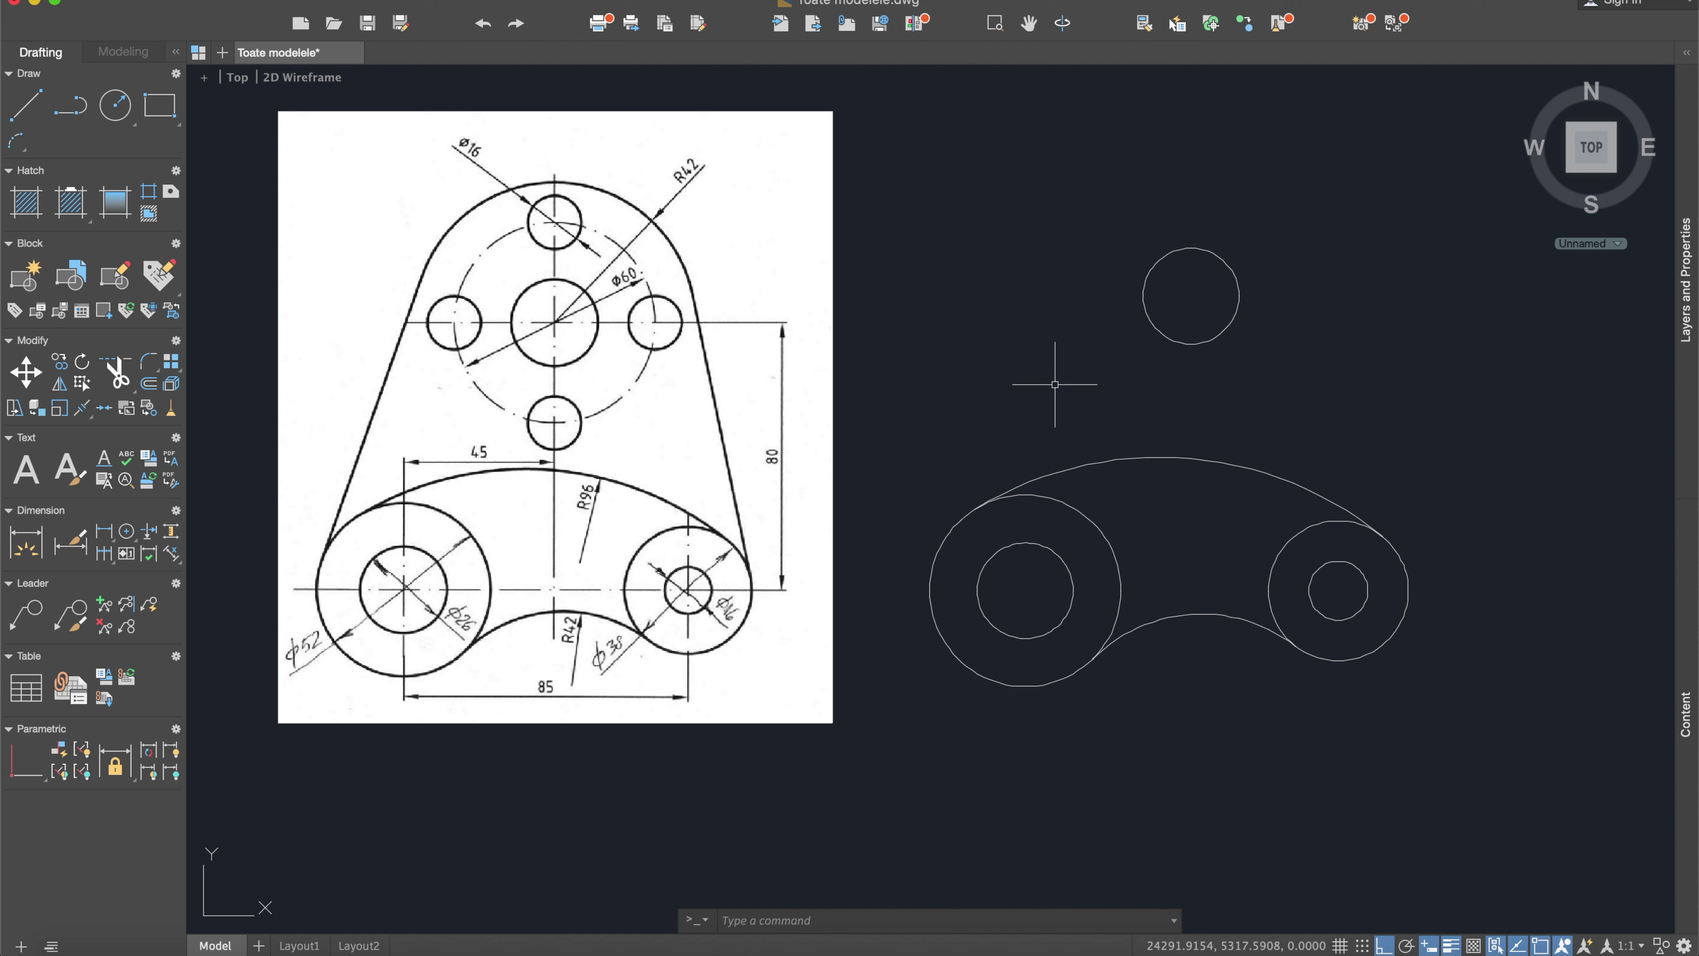
Step: Draw a construction circle of radius 30 concentric with the upper radius 13 circle
left_click(115, 105)
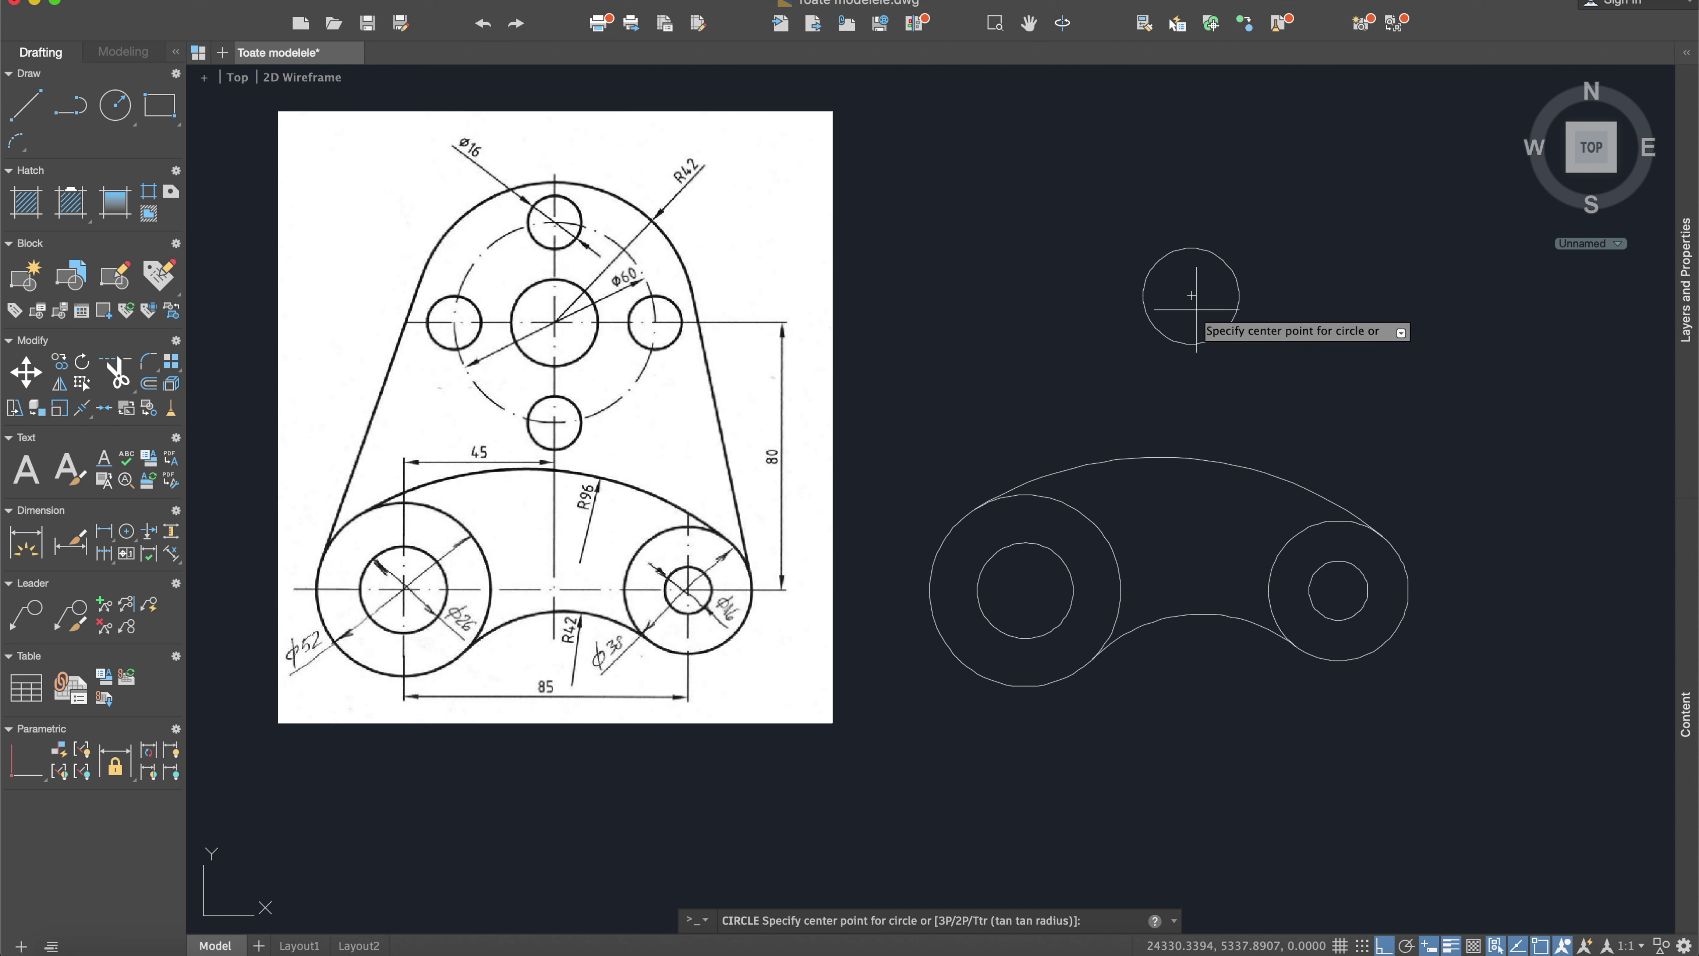
left_click(1191, 295)
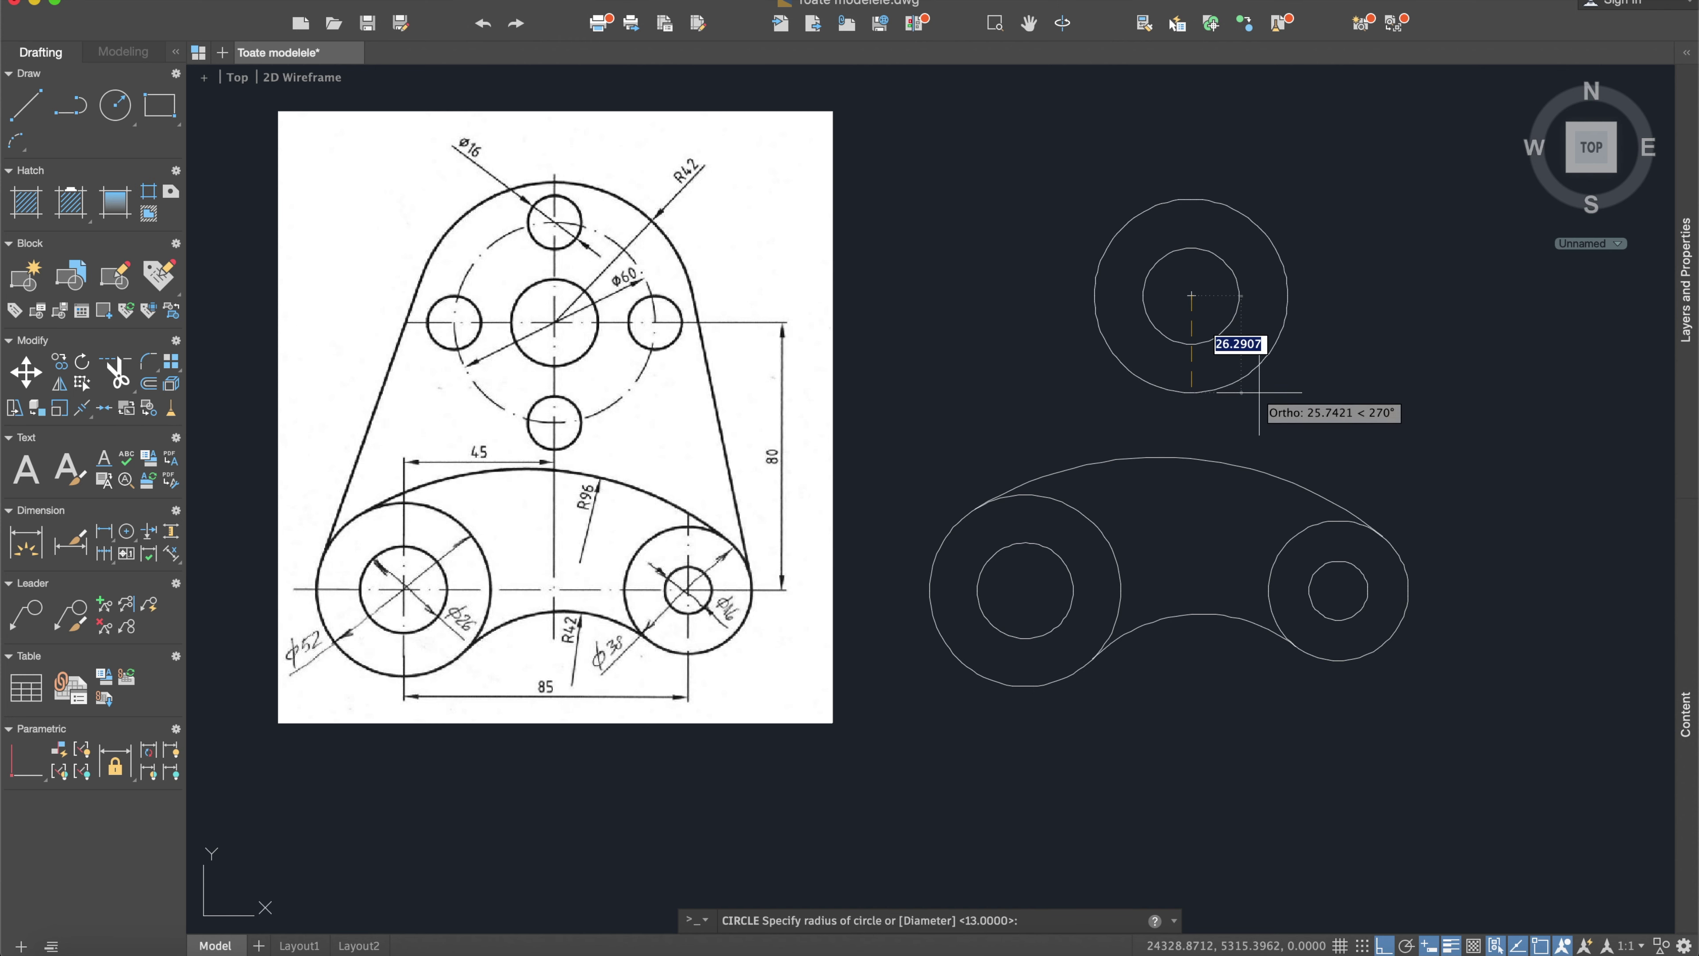
key("Escape")
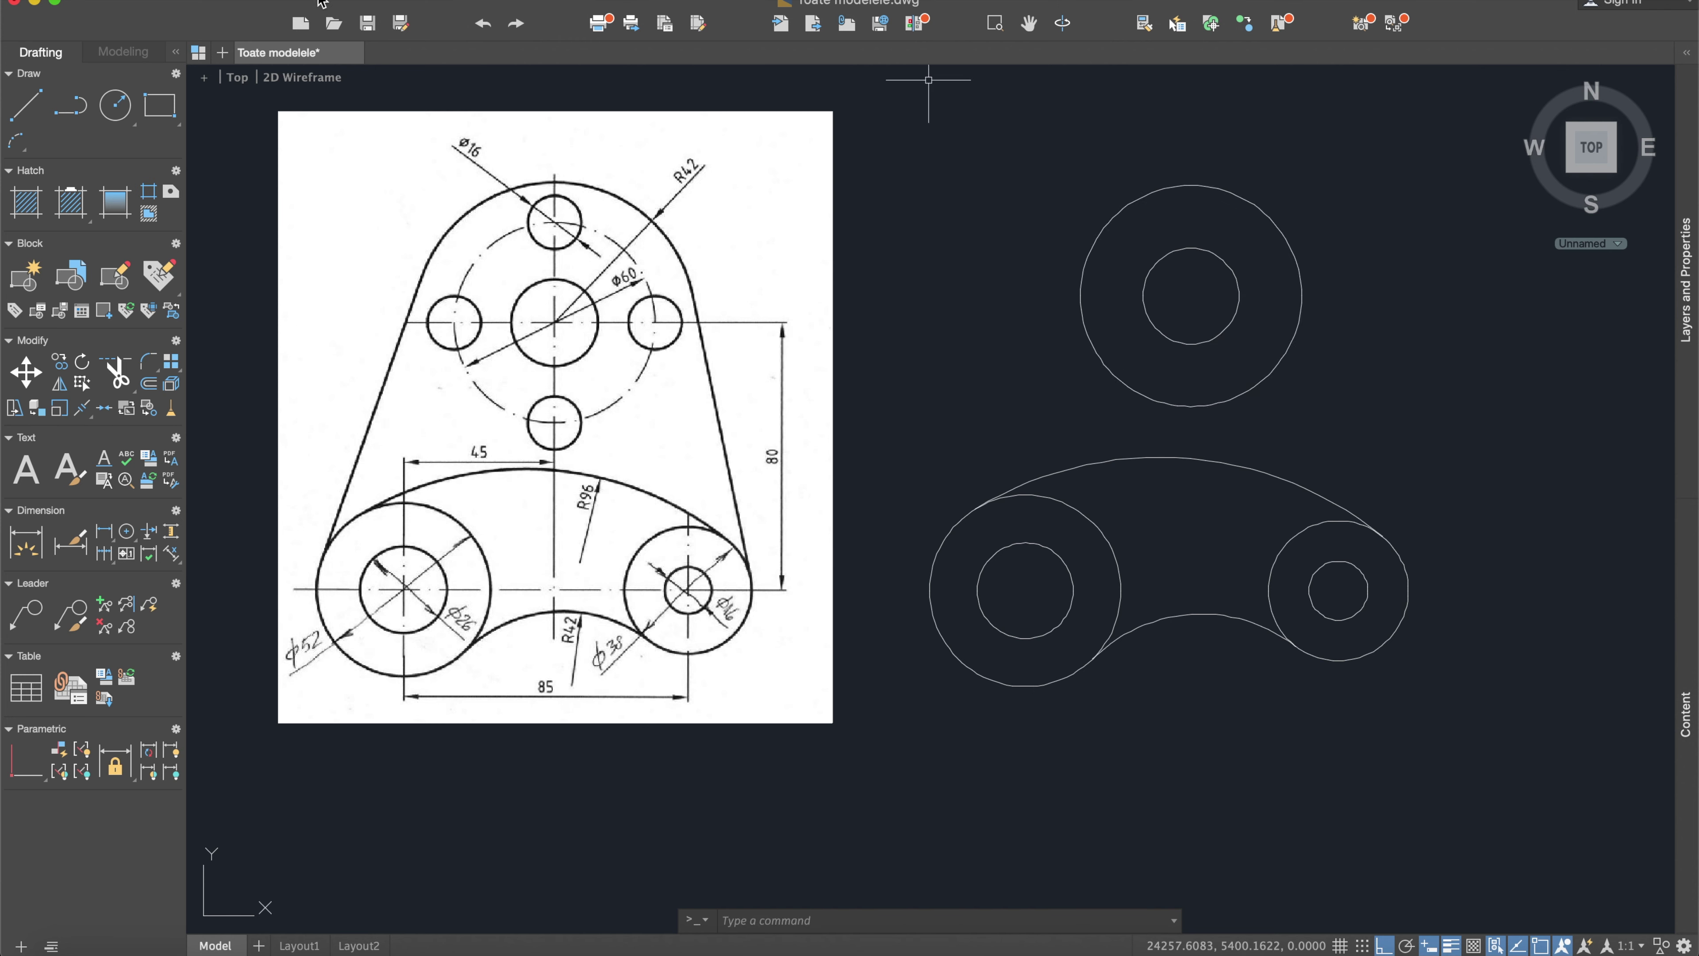
Step: Draw a circle of radius 8 centred on the right quadrant of the radius 30 construction circle
left_click(115, 105)
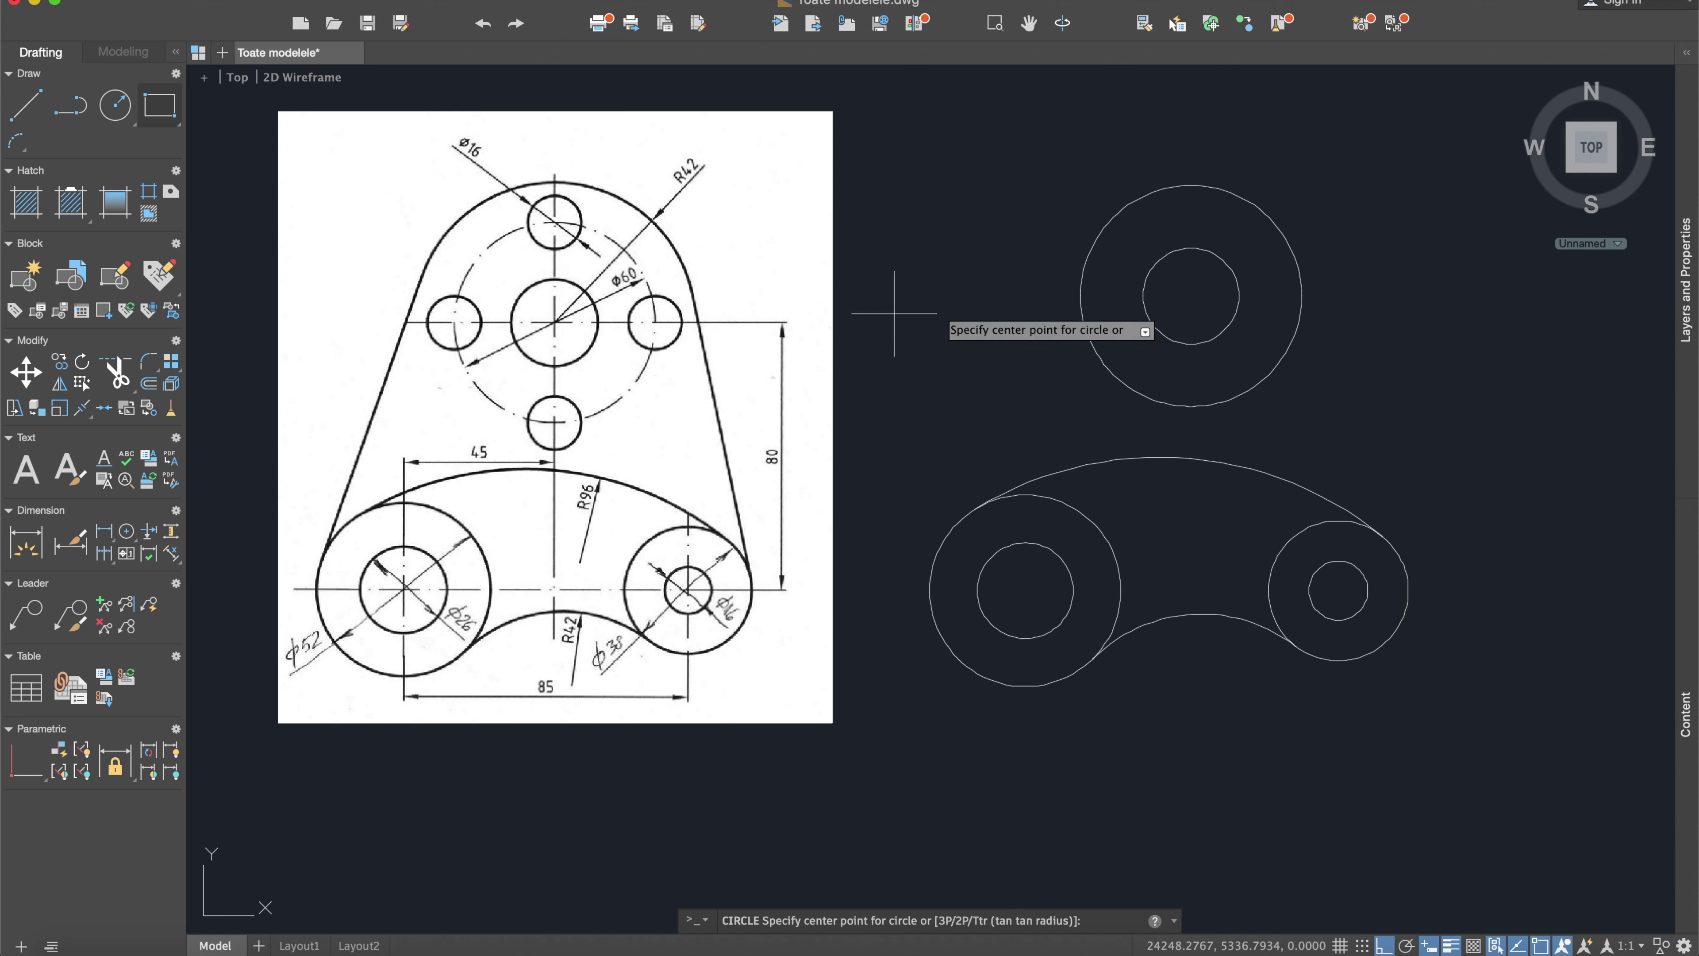
left_click(1301, 295)
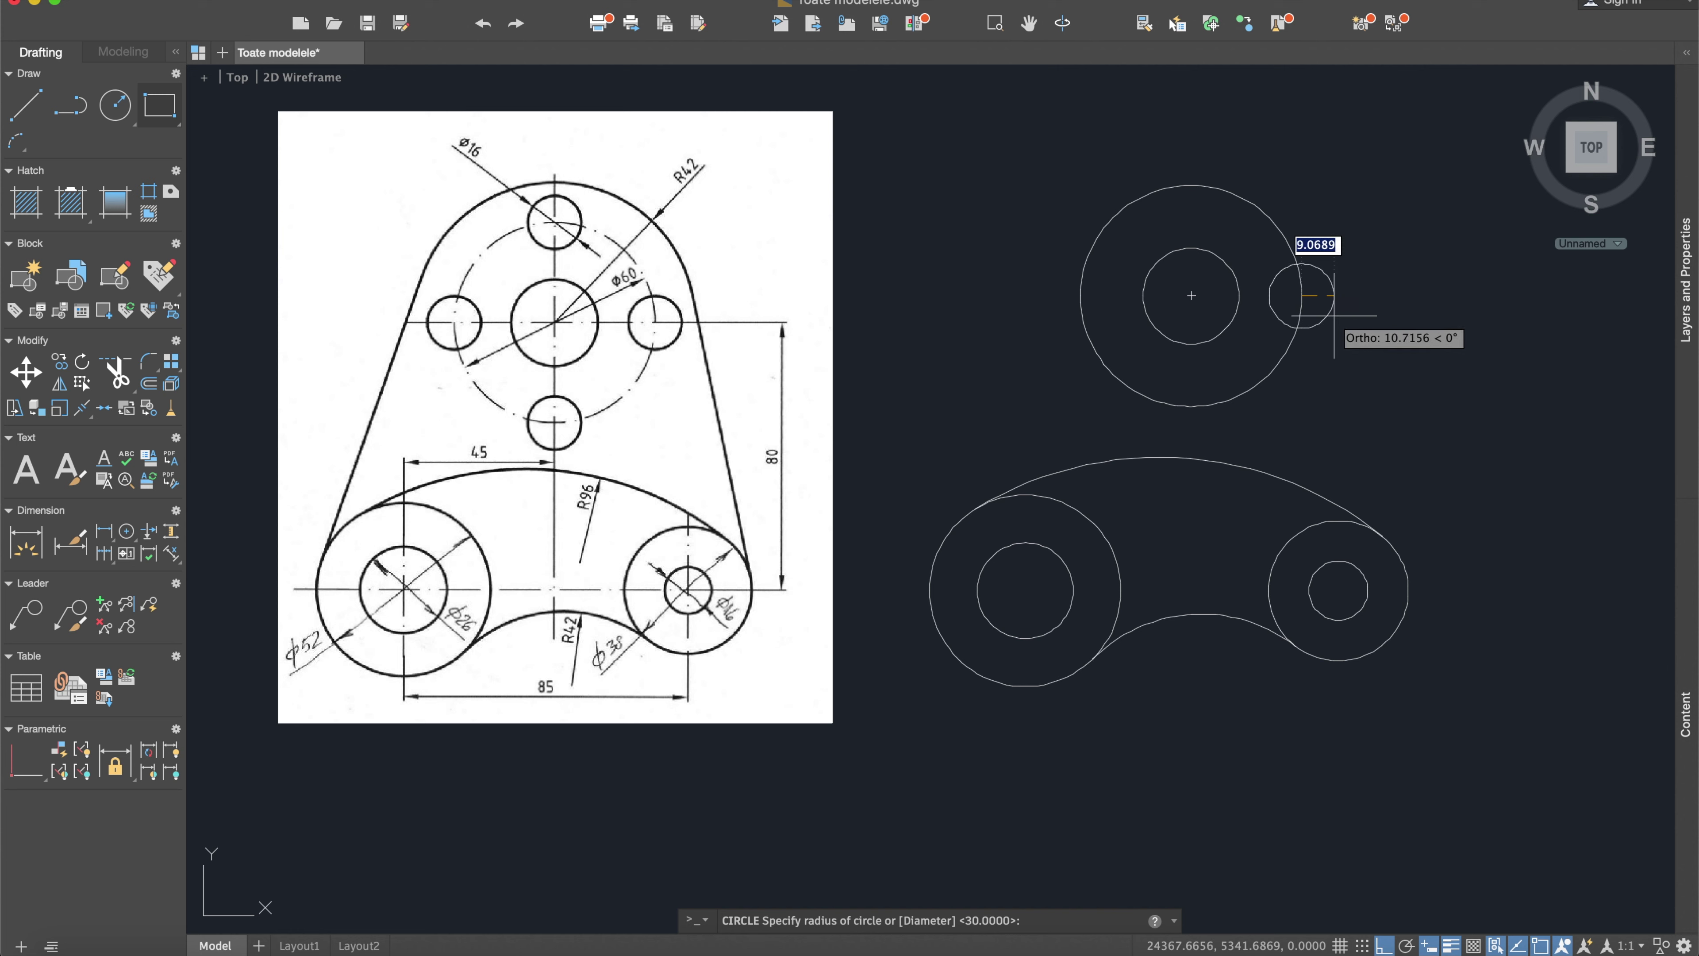
left_click(1334, 316)
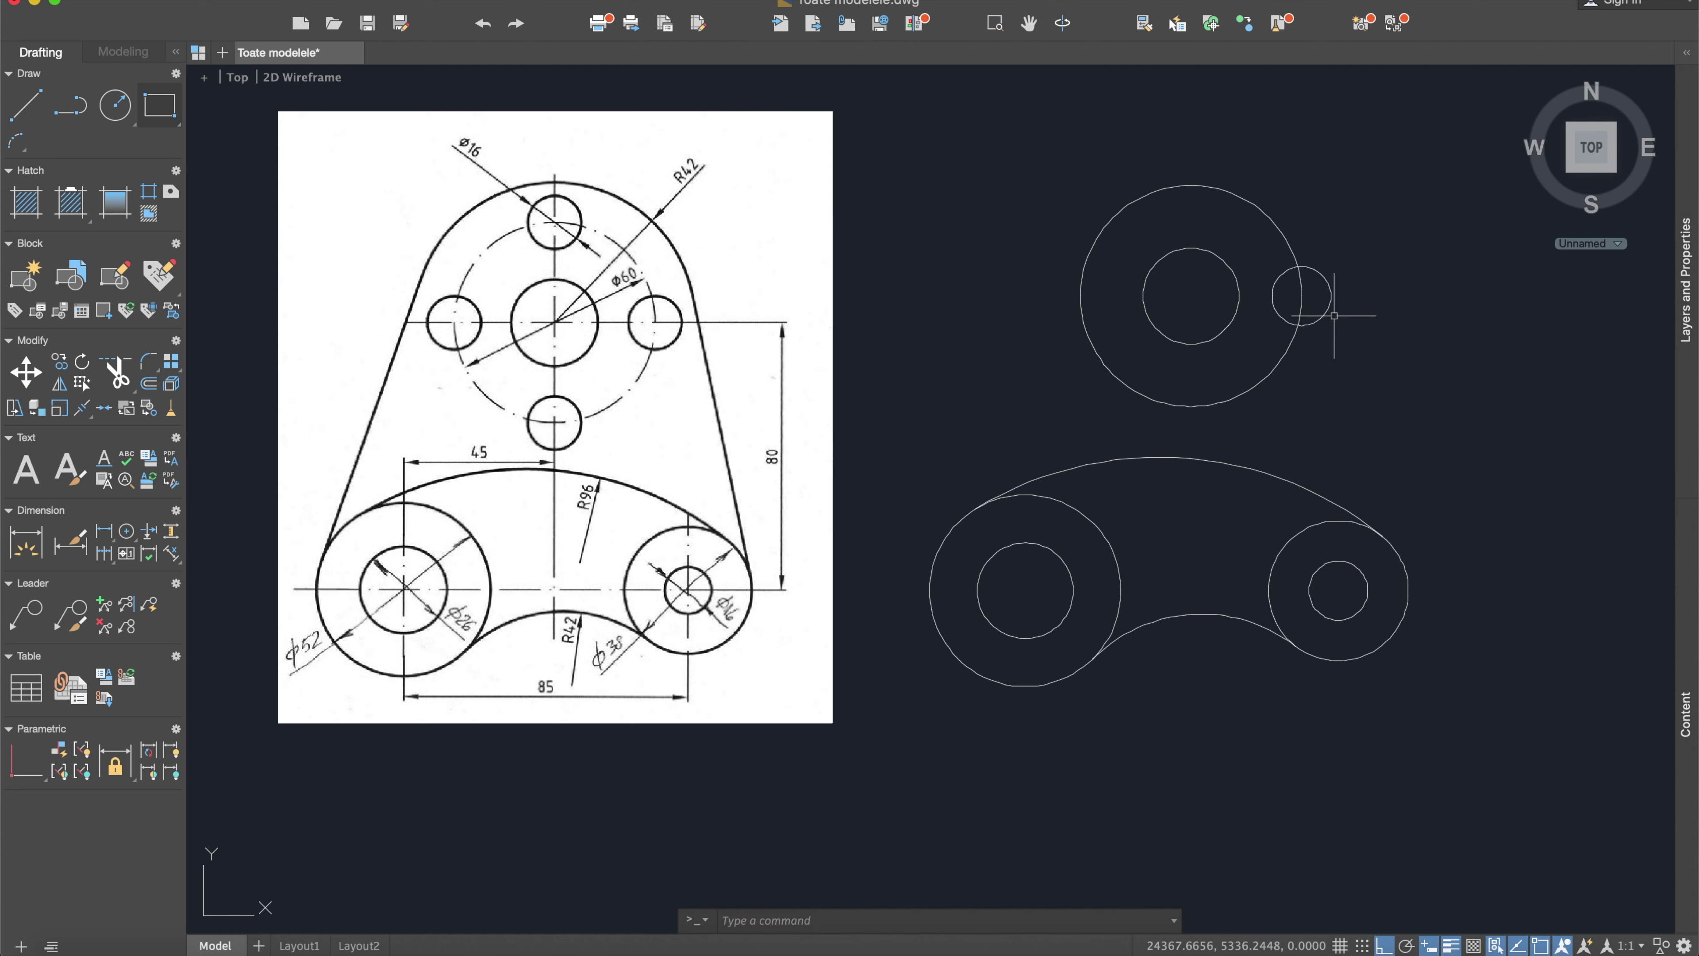
Step: Create a polar array of the radius 8 circle with 4 items over 360 degrees around the radius 13 circle's centre
type("array")
key("Return")
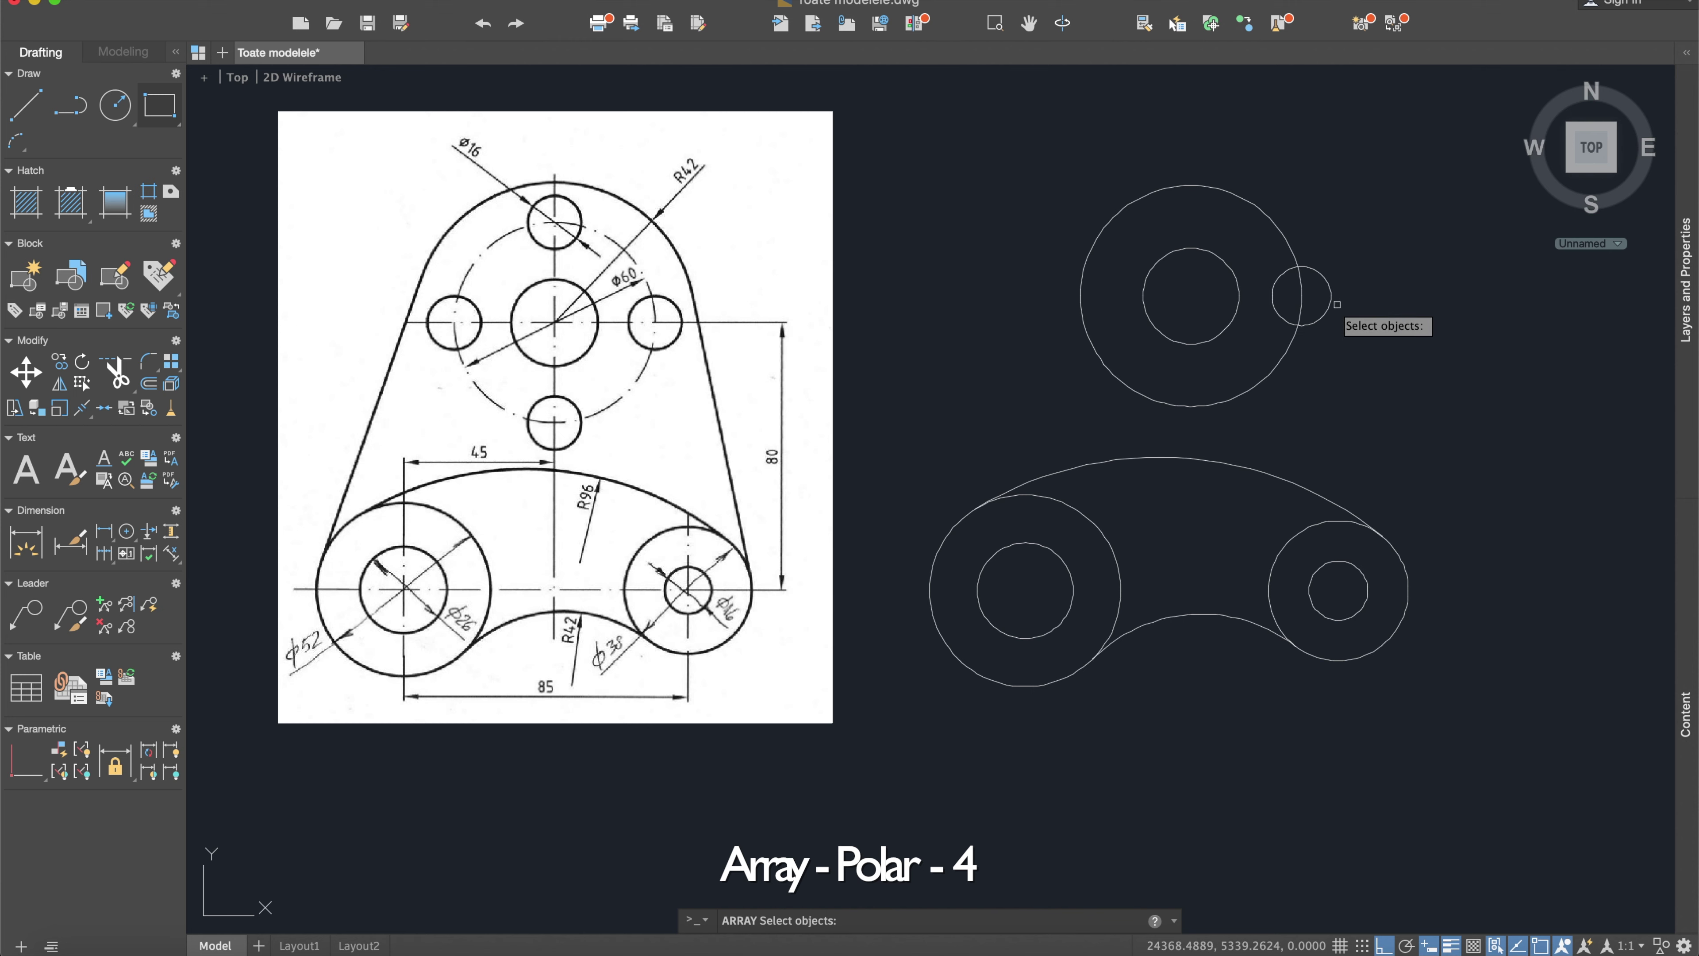
left_click(1329, 304)
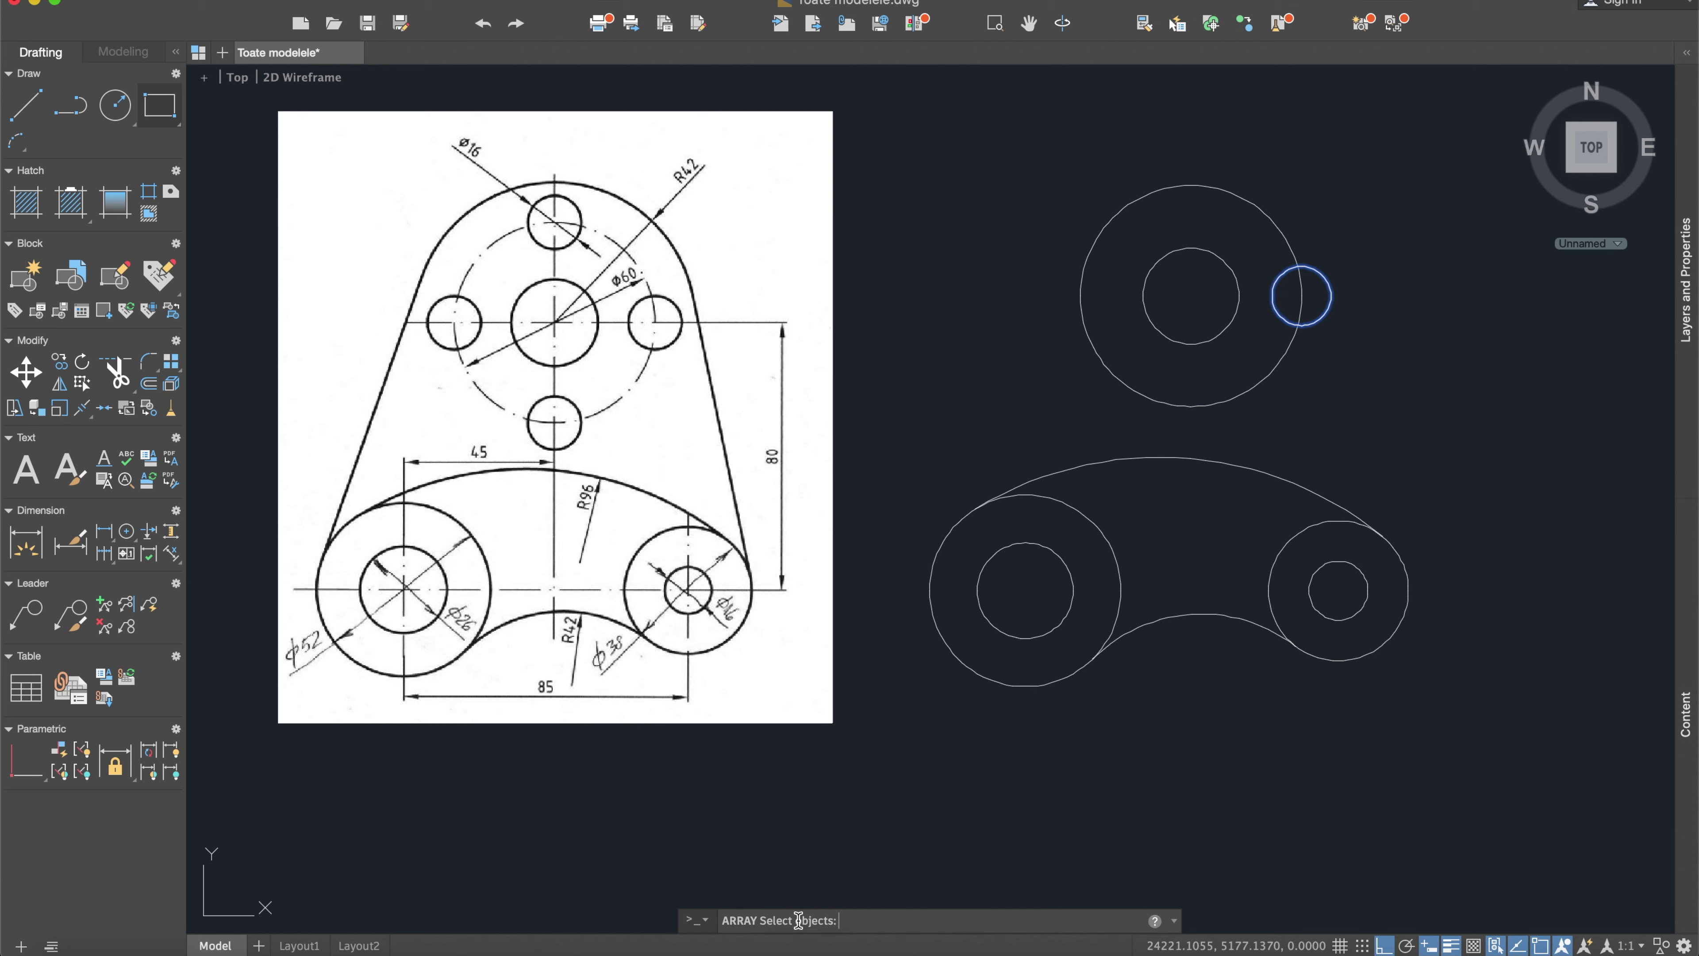
key("Return")
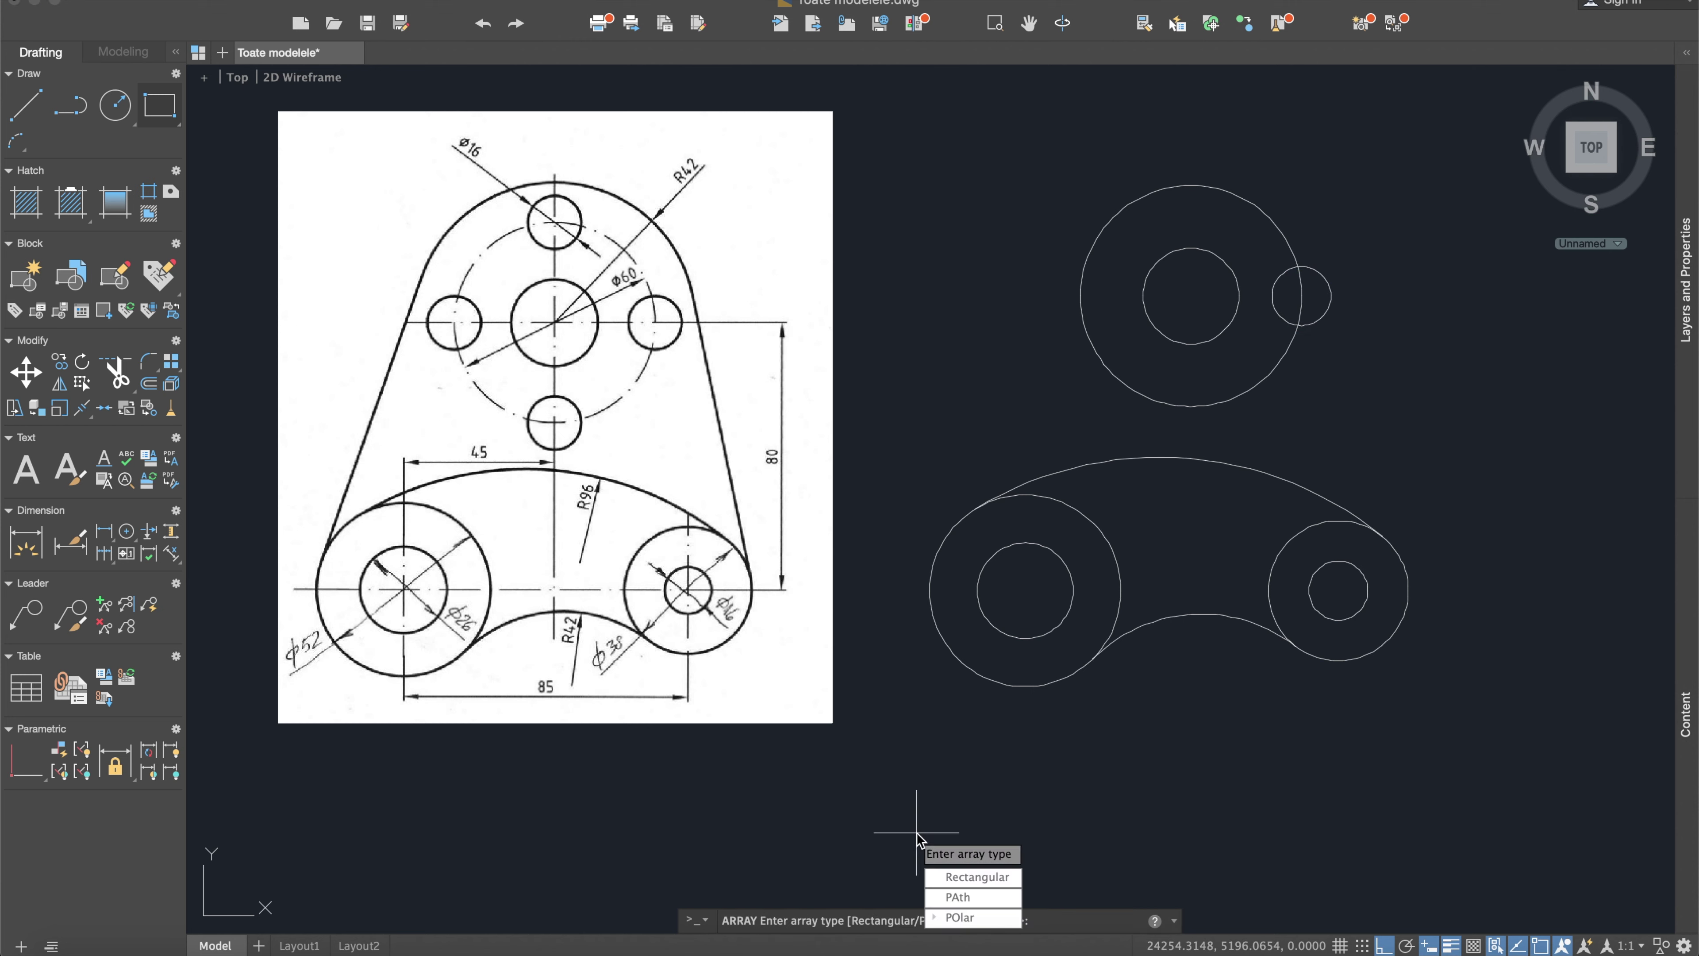
left_click(973, 917)
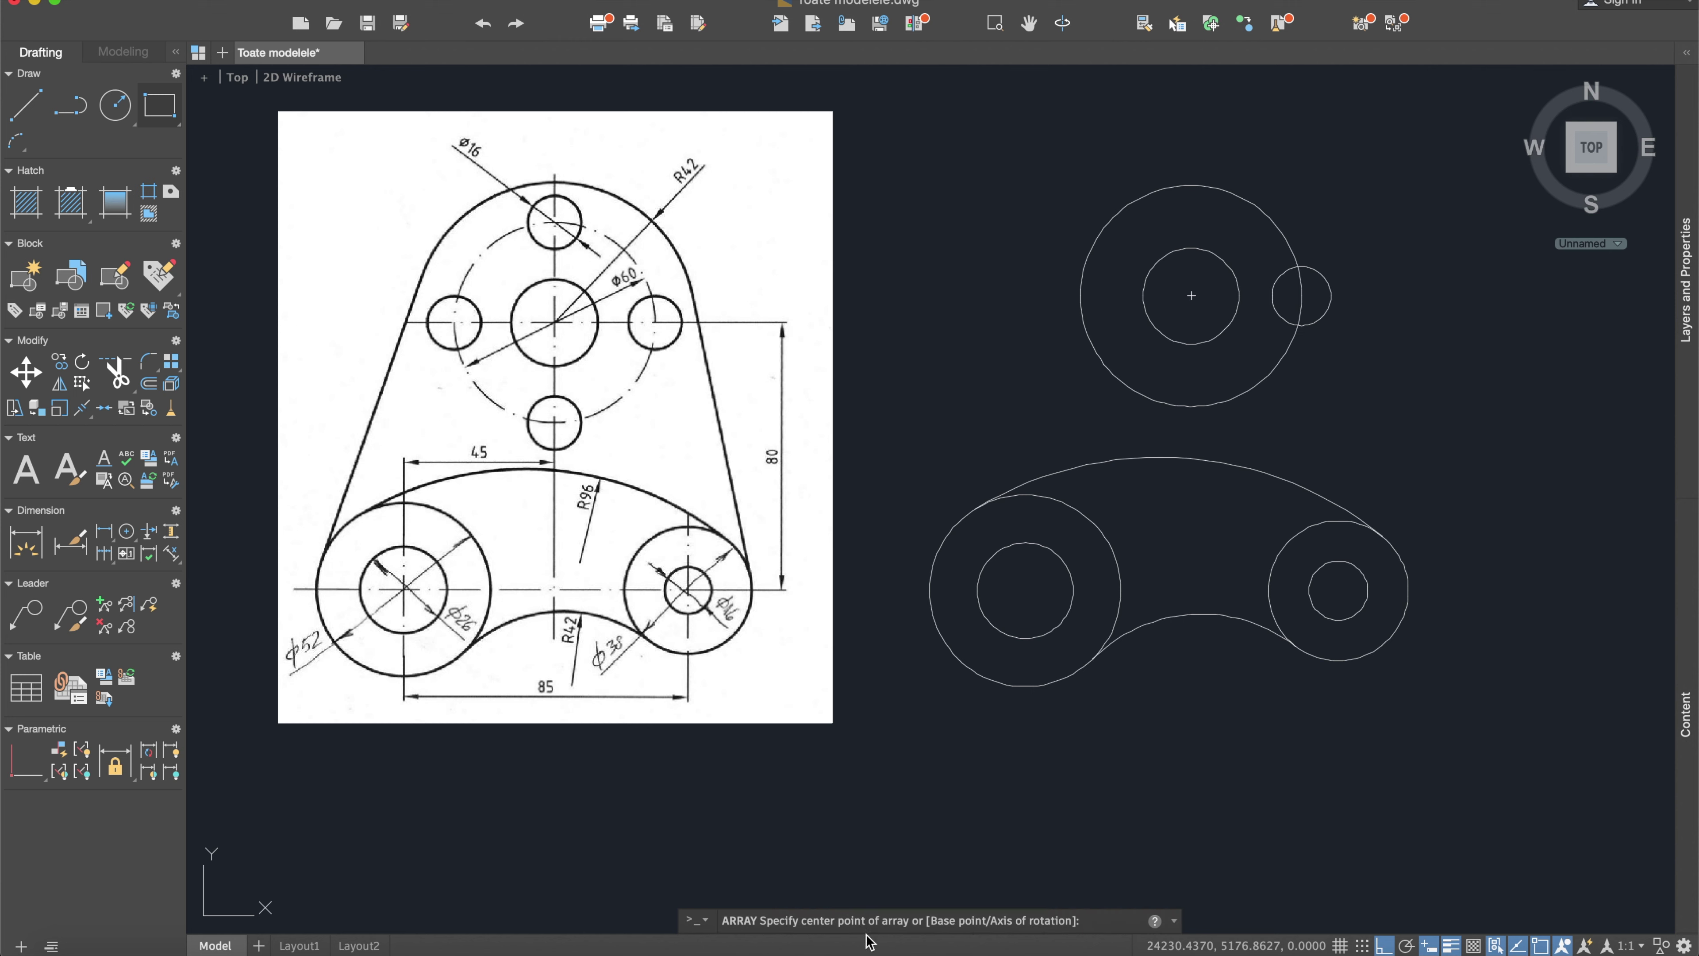
left_click(1190, 295)
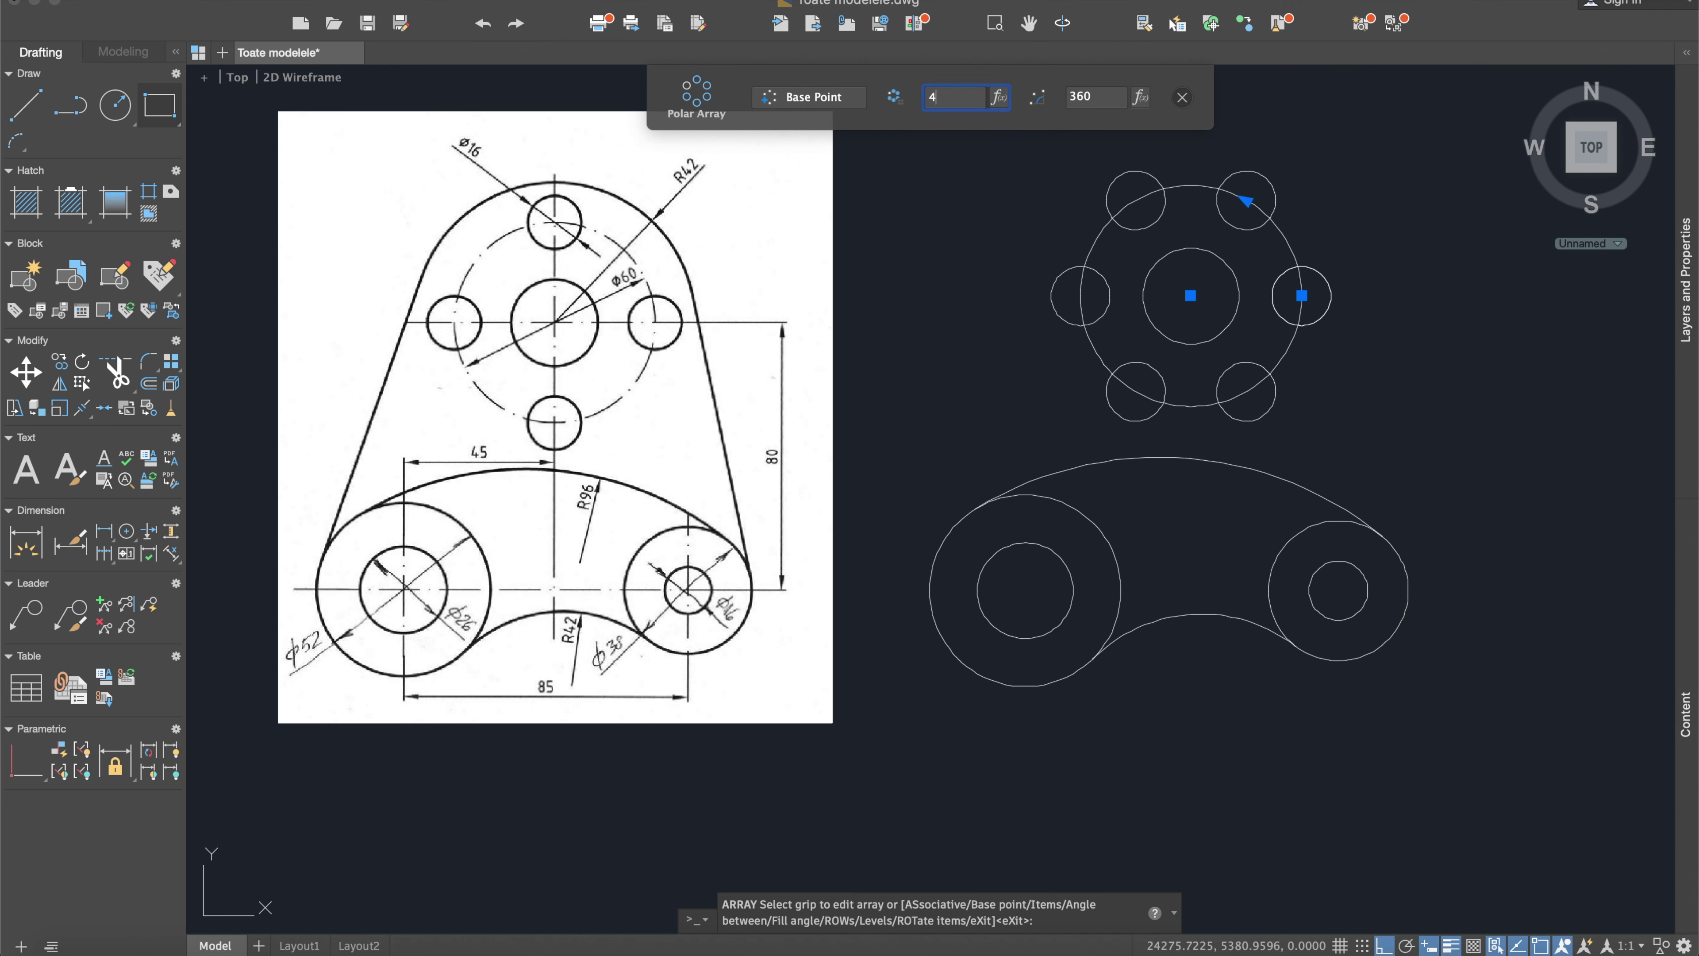
key("Return")
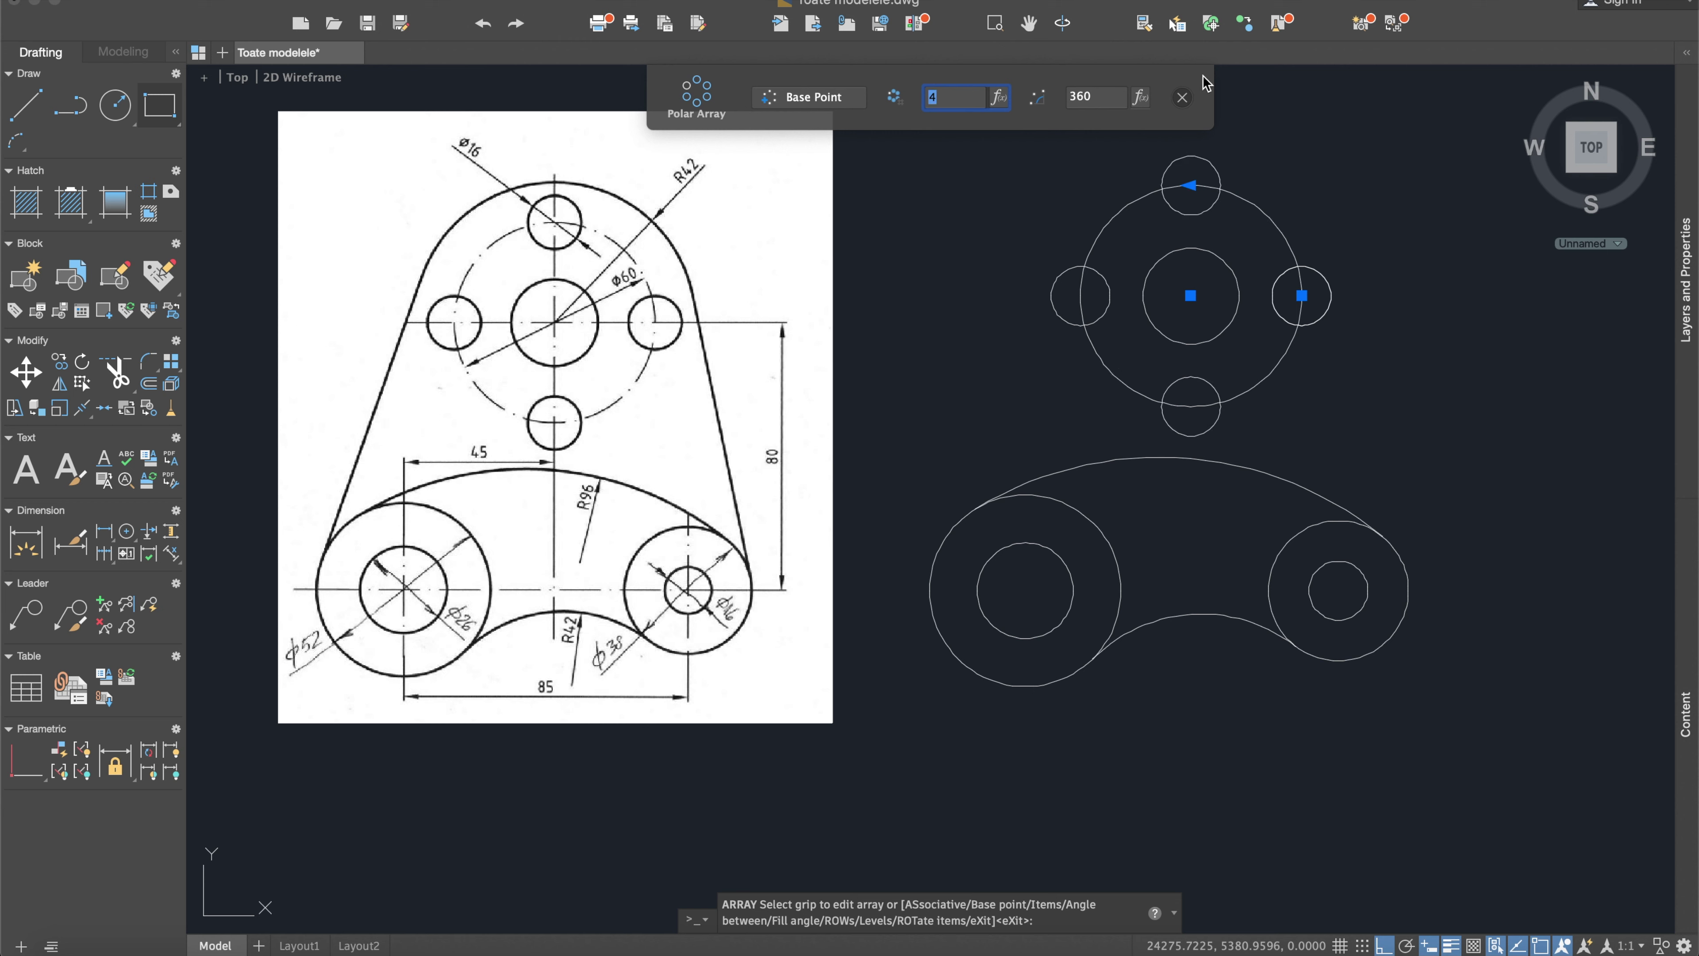
left_click(1183, 98)
Step: Delete the radius 30 construction circle running through the four arrayed holes
left_click(1283, 238)
key("Delete")
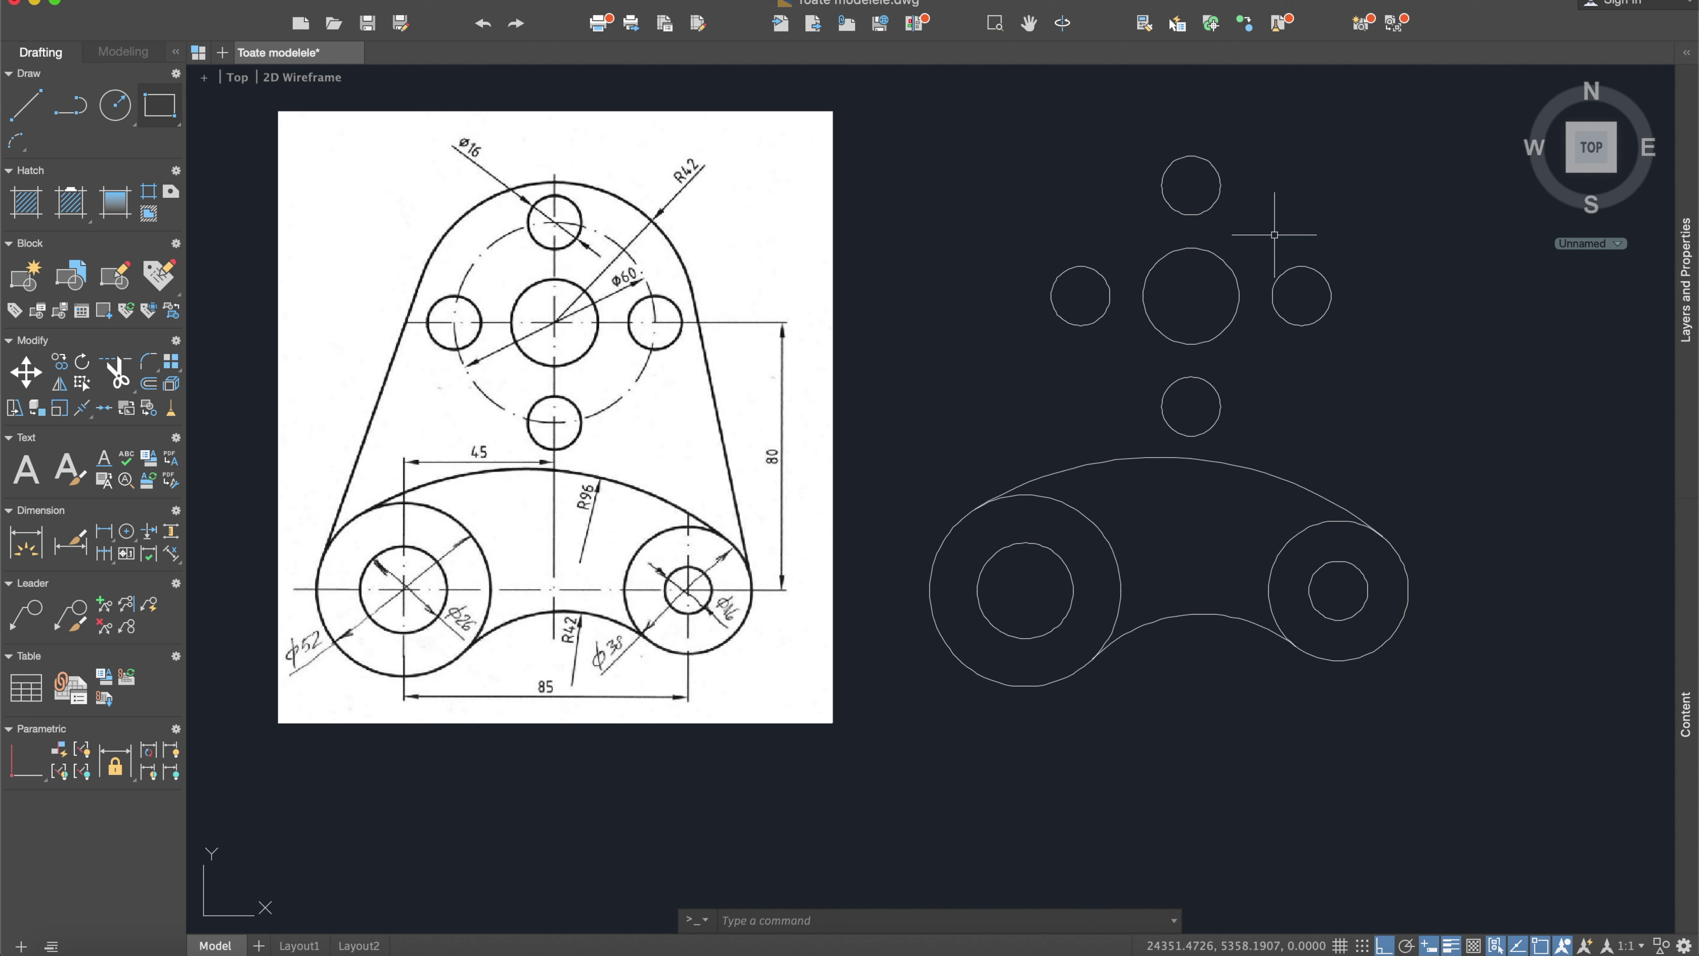
Step: Draw a circle of radius 42 around the four holes, concentric with the upper radius 13 circle
left_click(115, 105)
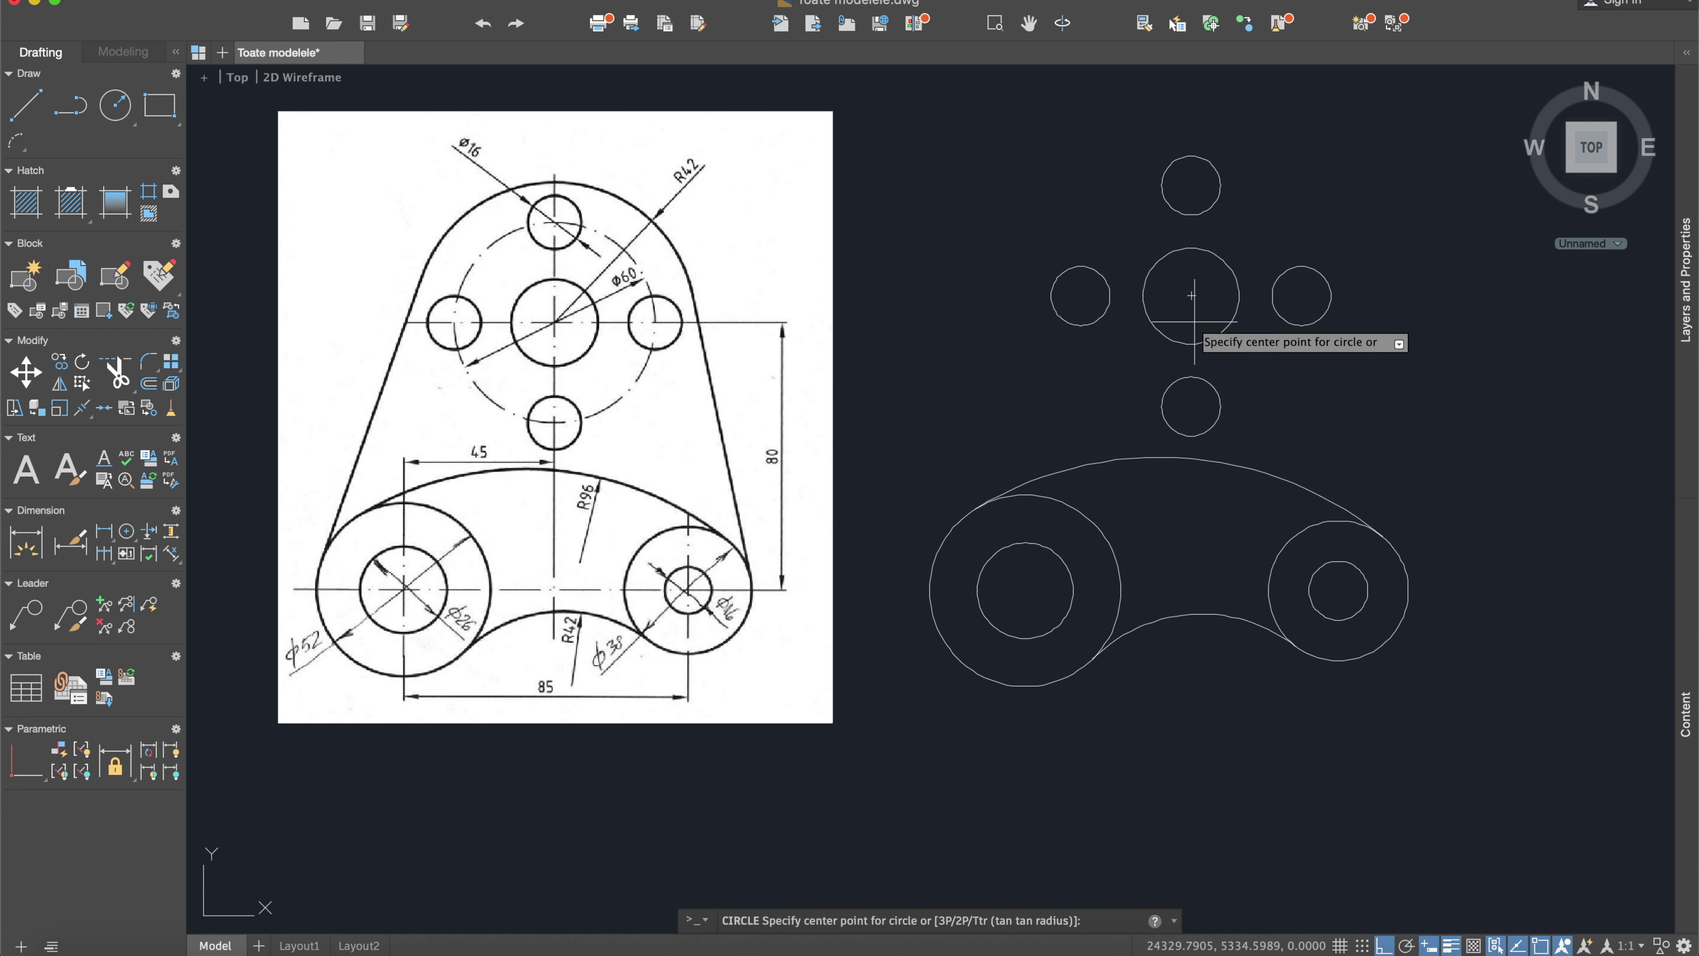
left_click(1190, 296)
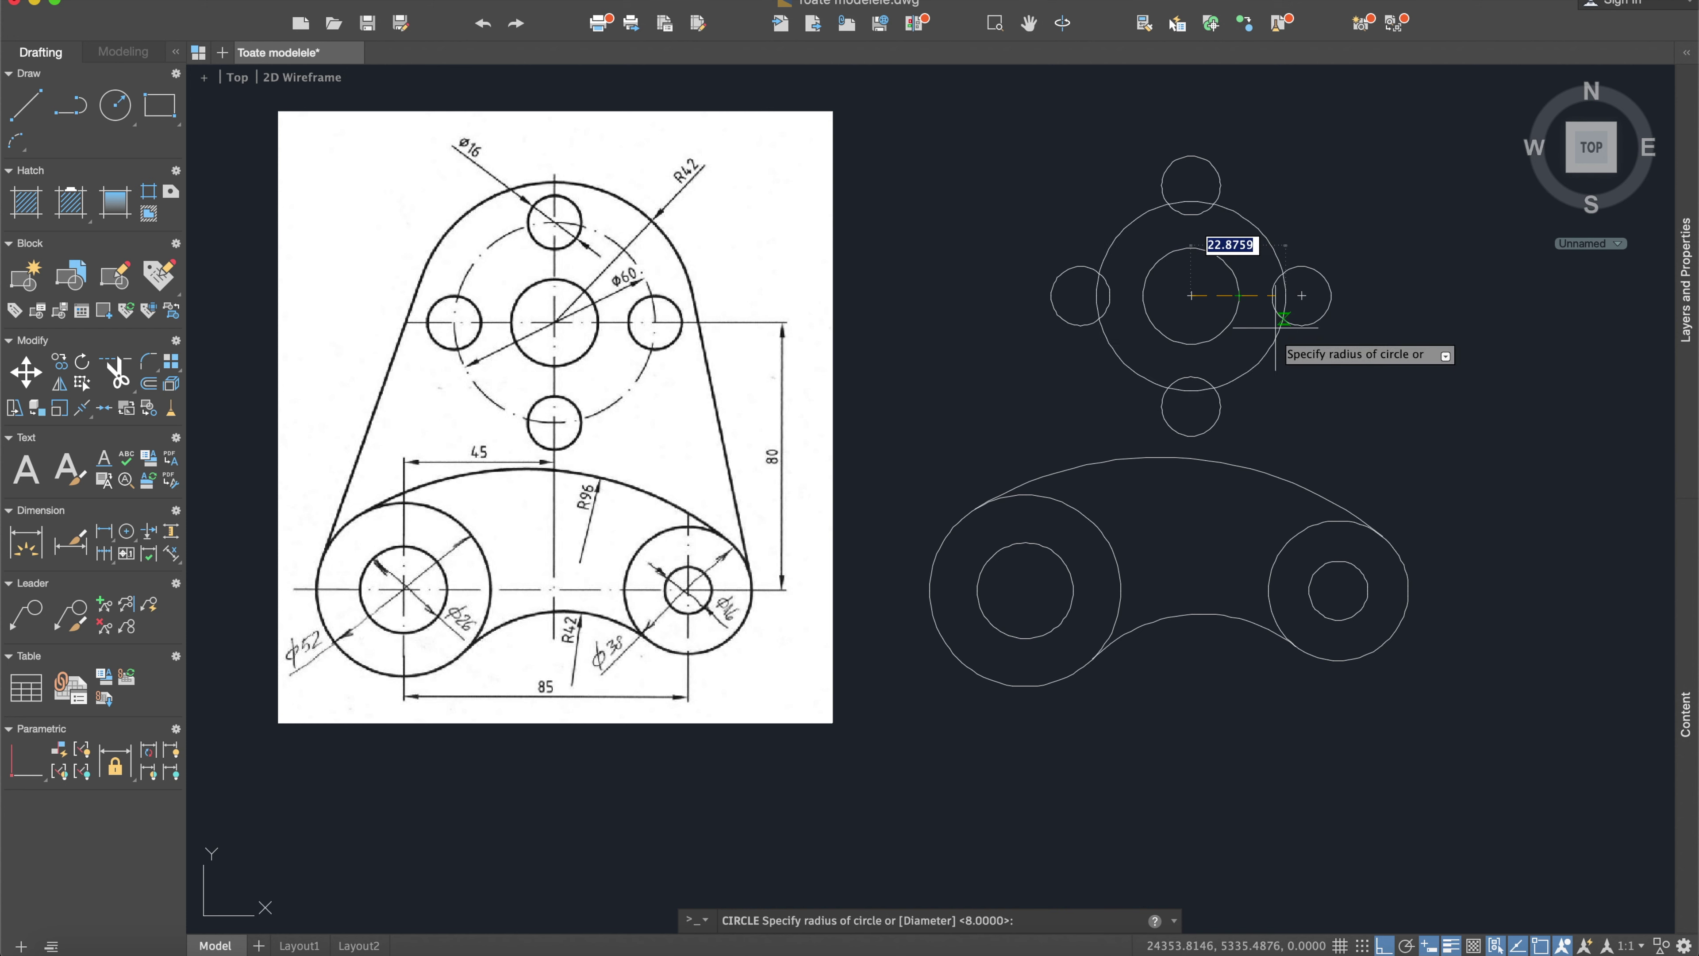
type("42")
key("Return")
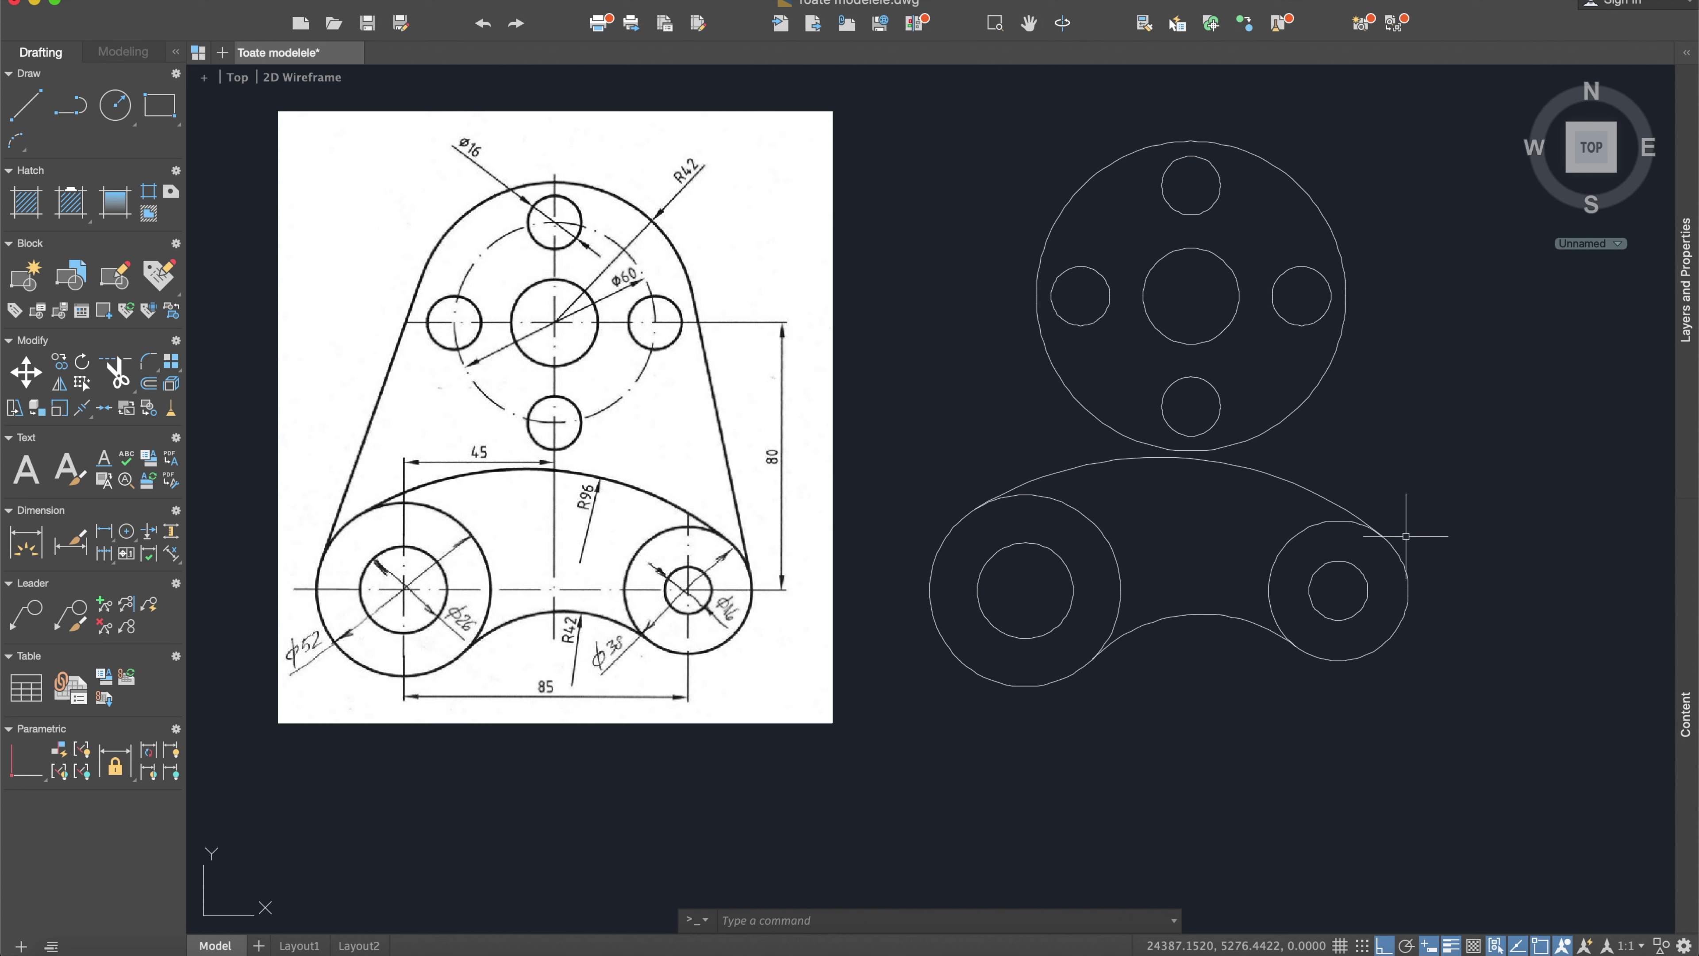
Step: Draw a line tangent to the left sides of the radius 42 circle and the larger lower-left outer circle
type("line")
key("Return")
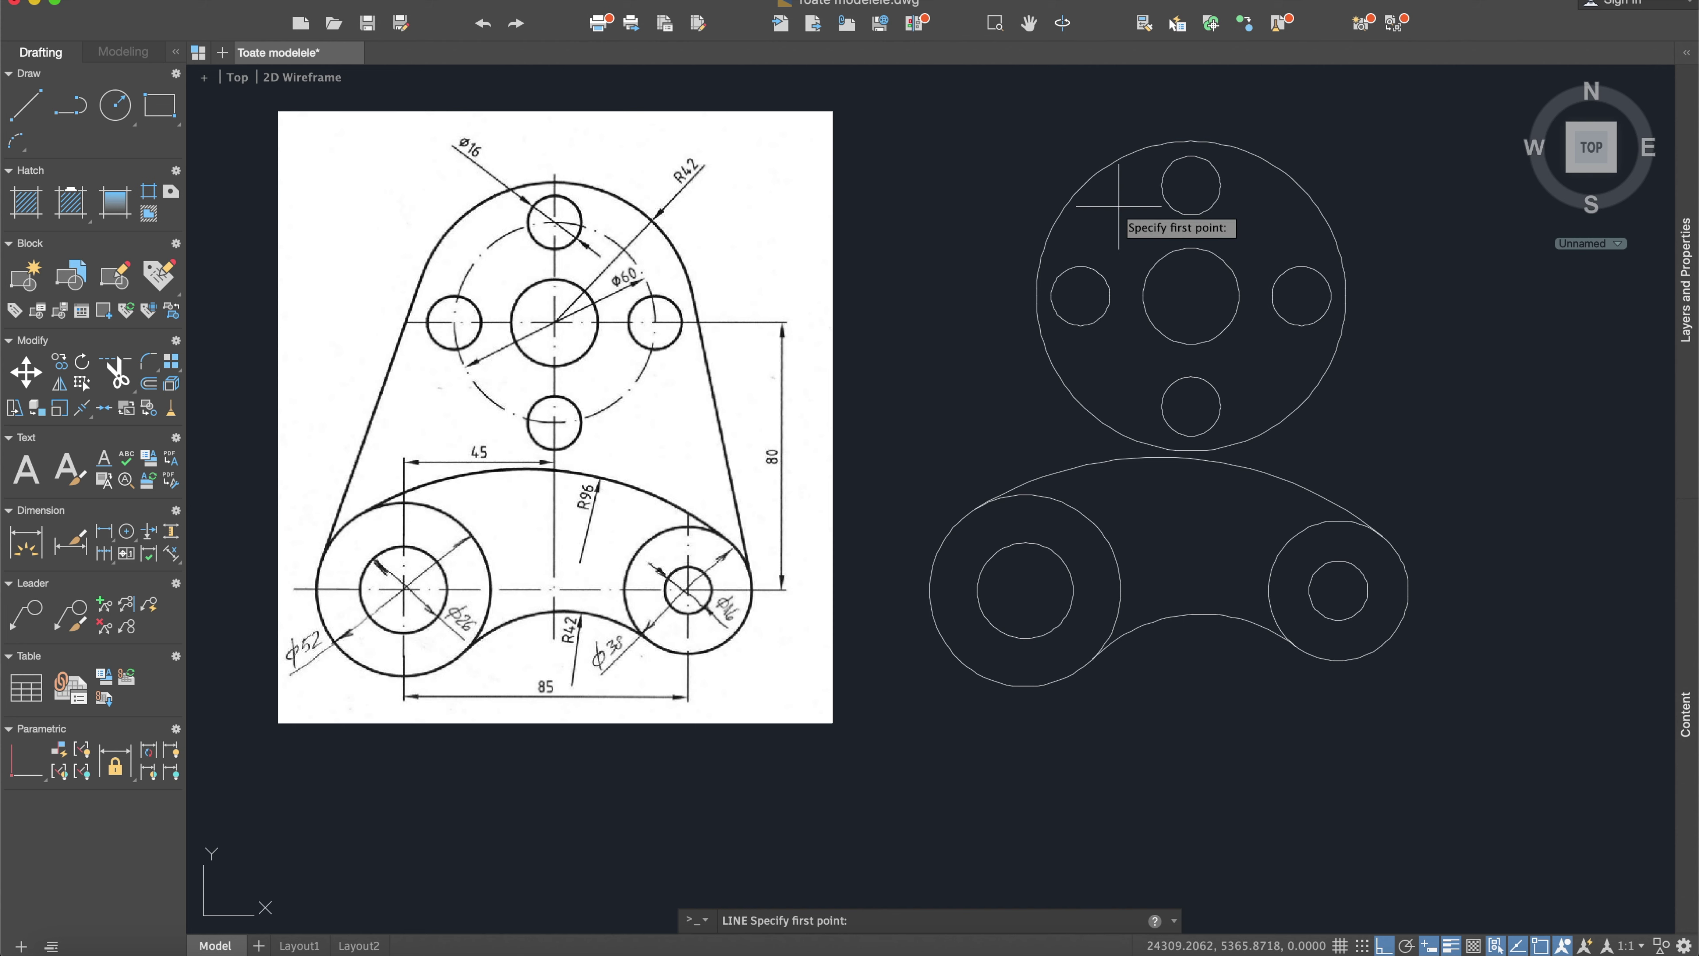
right_click(1048, 178, "shift")
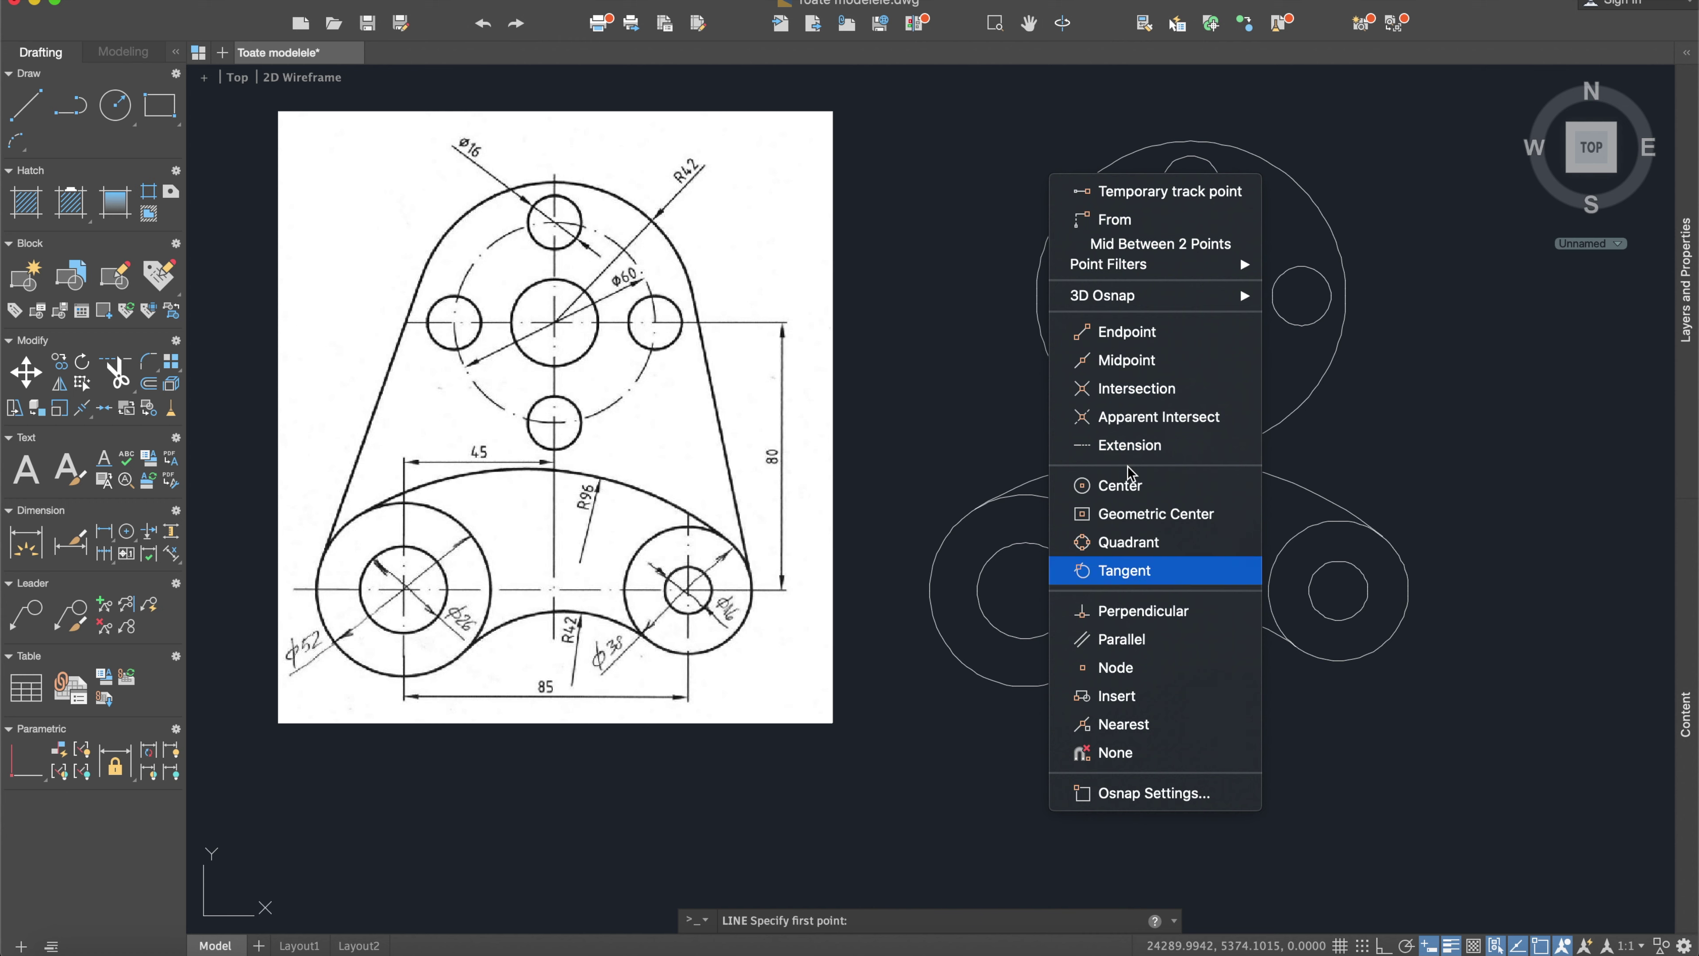
left_click(1125, 571)
left_click(1089, 179)
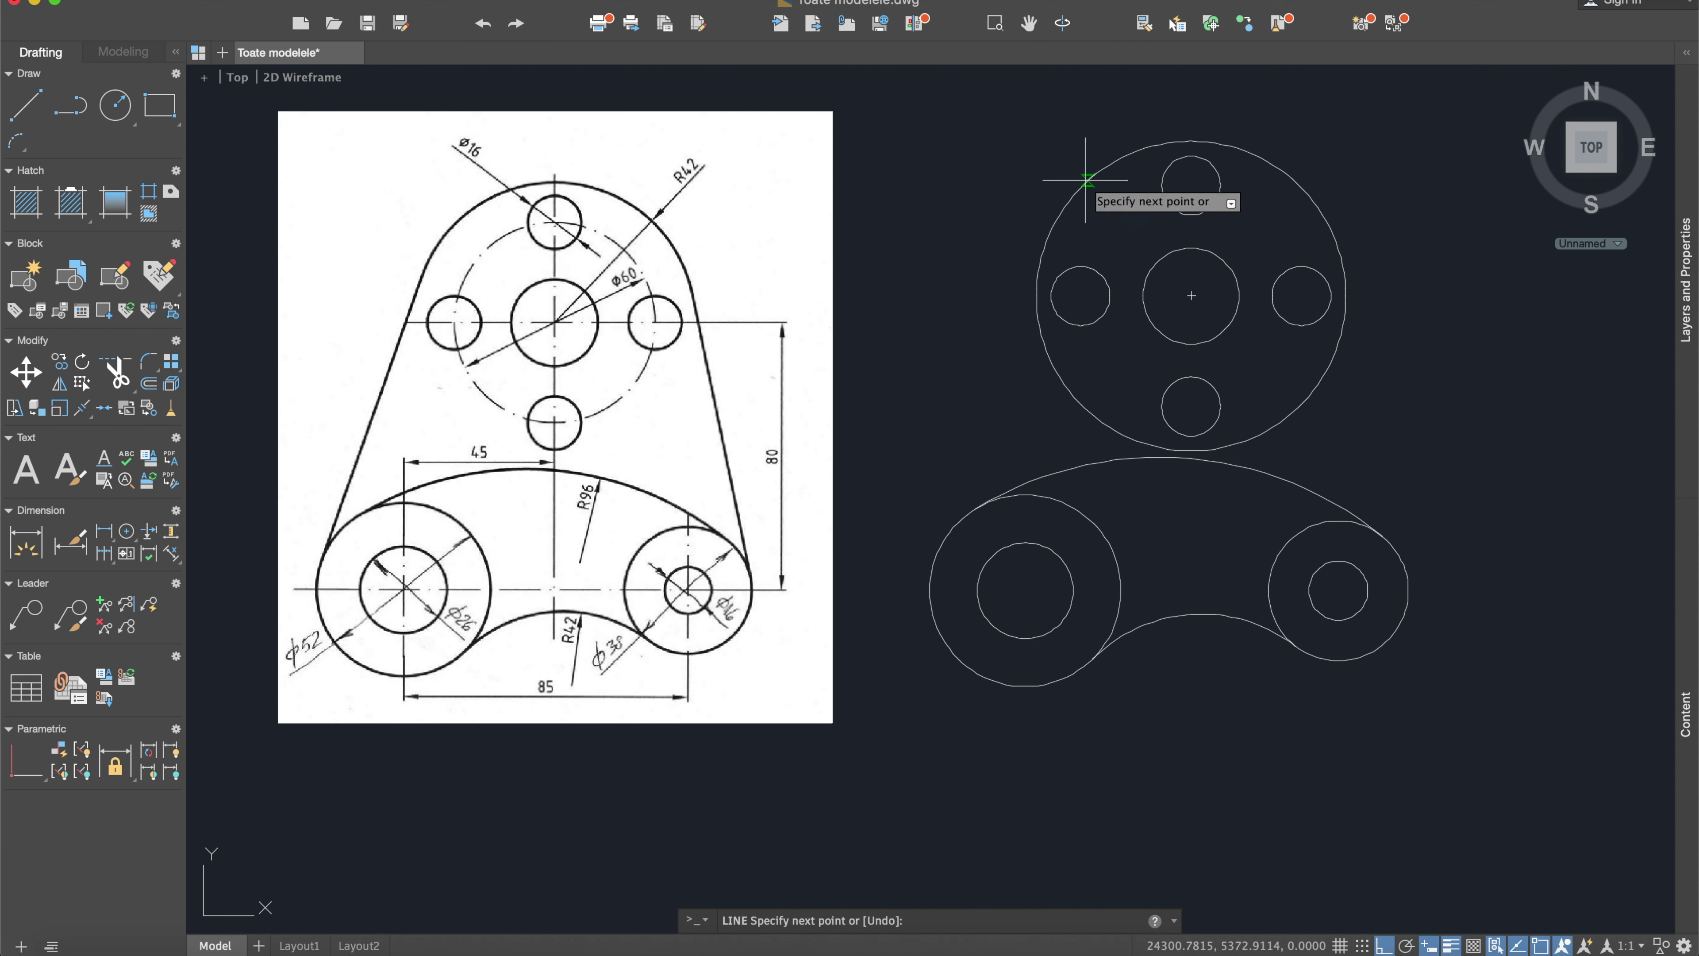
right_click(926, 449, "shift")
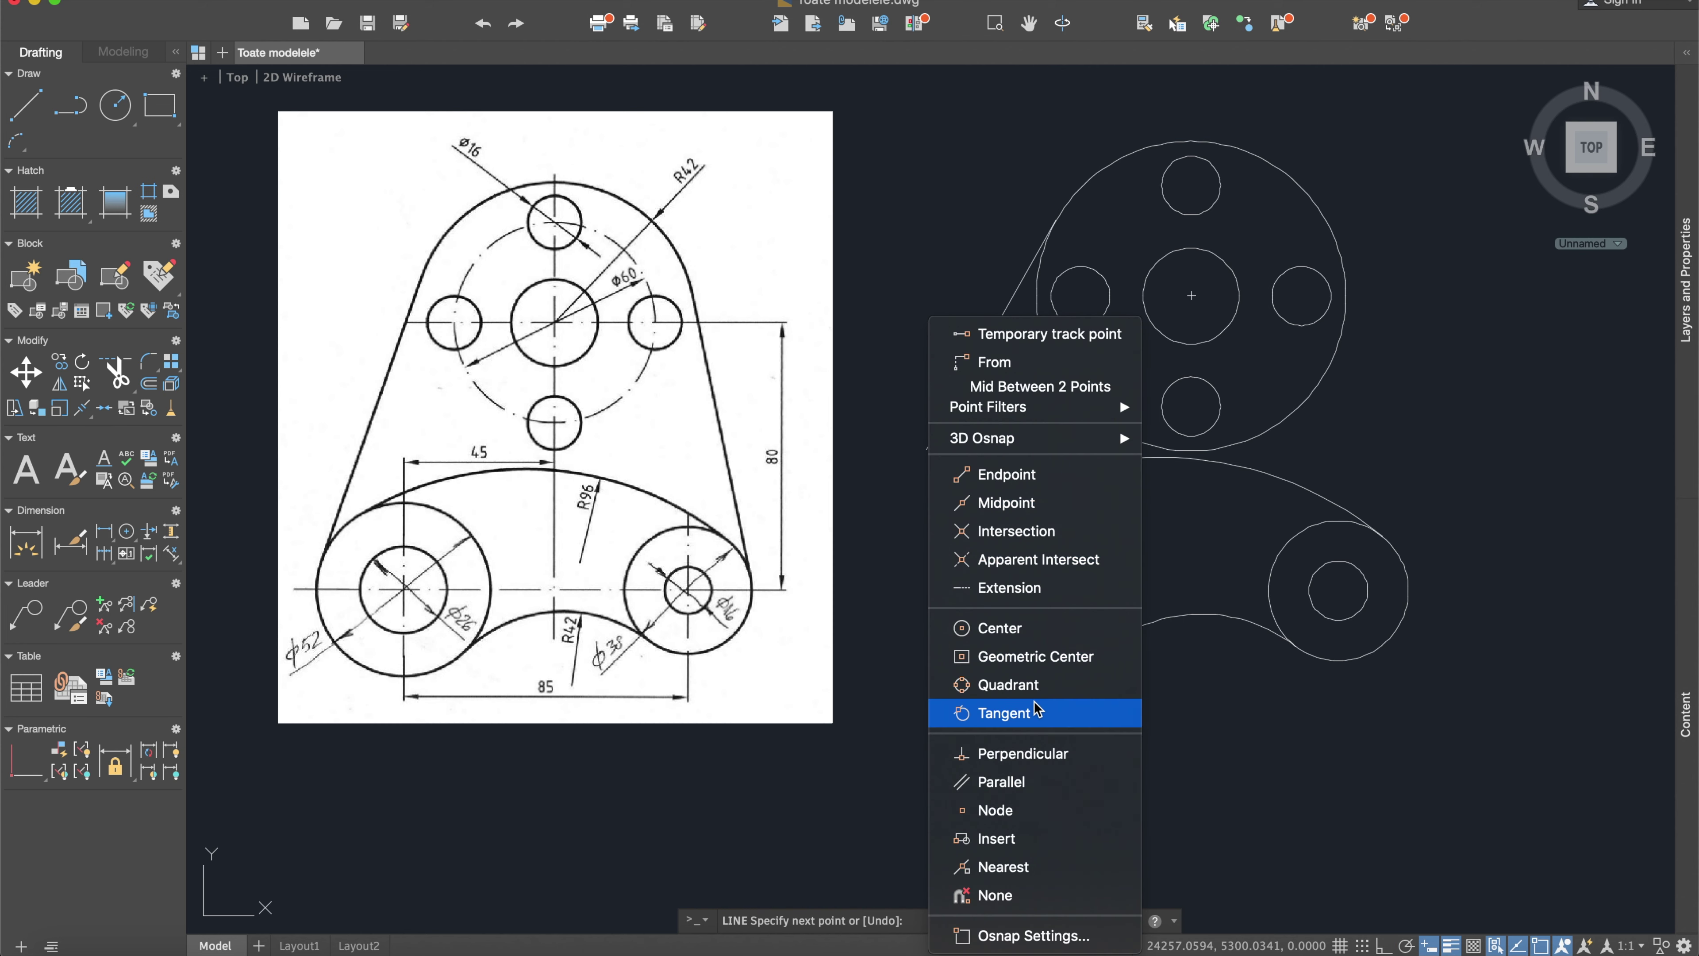
left_click(1004, 707)
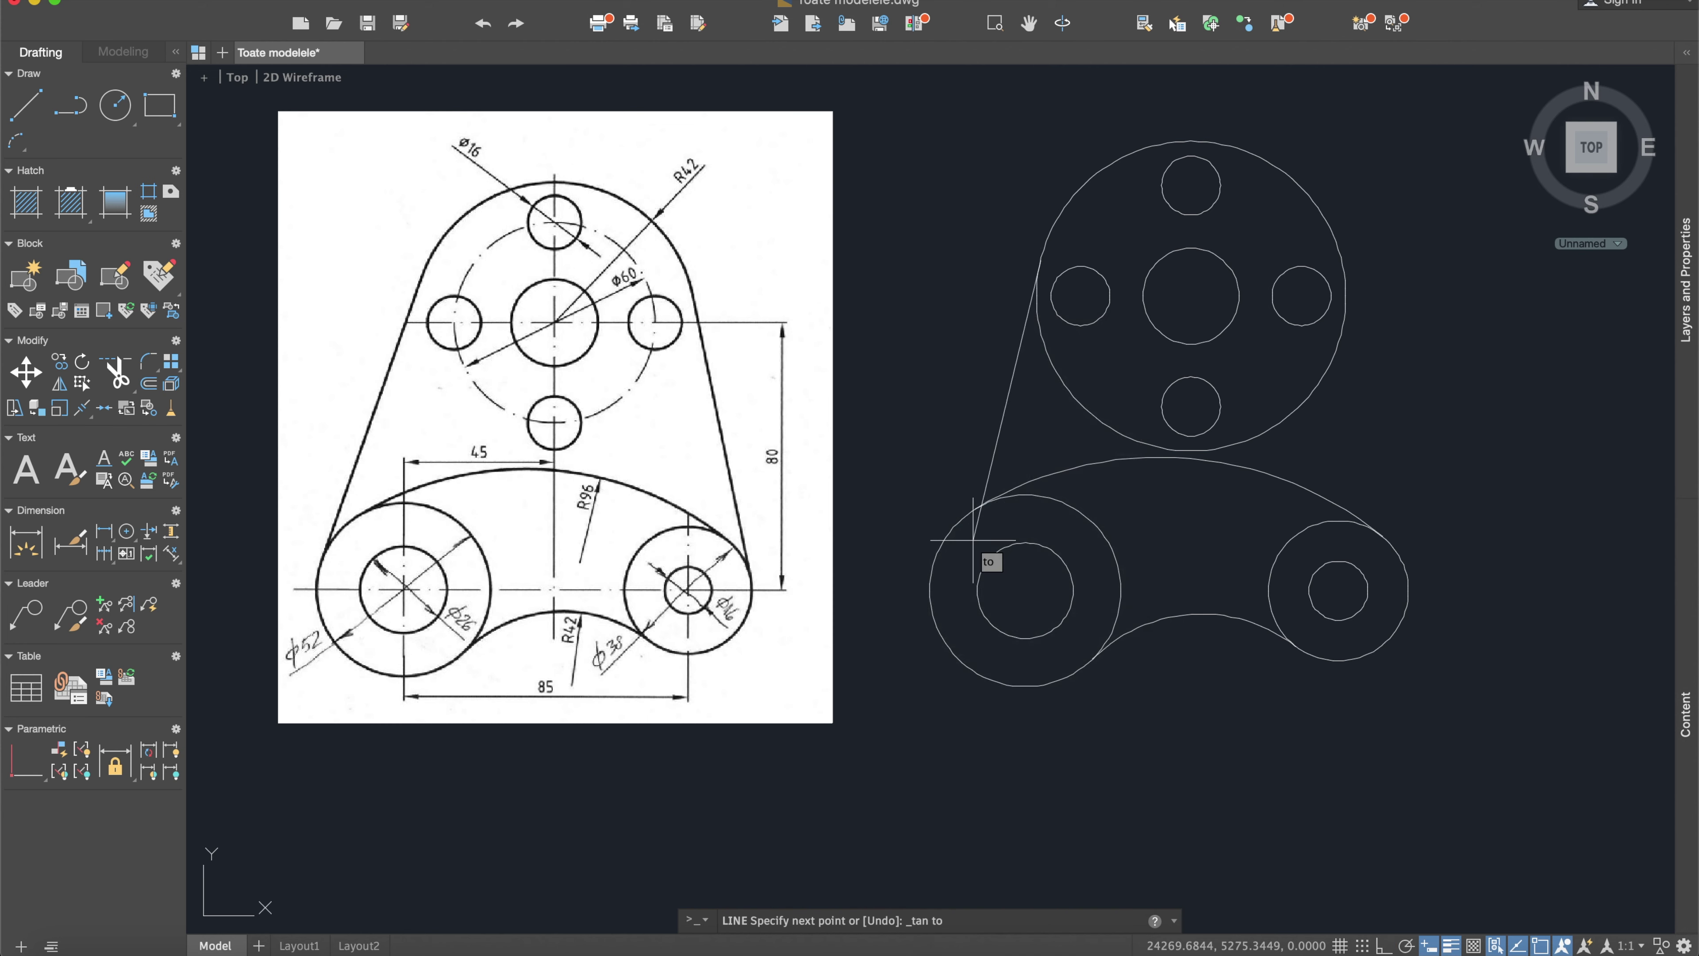
left_click(931, 574)
key("Return")
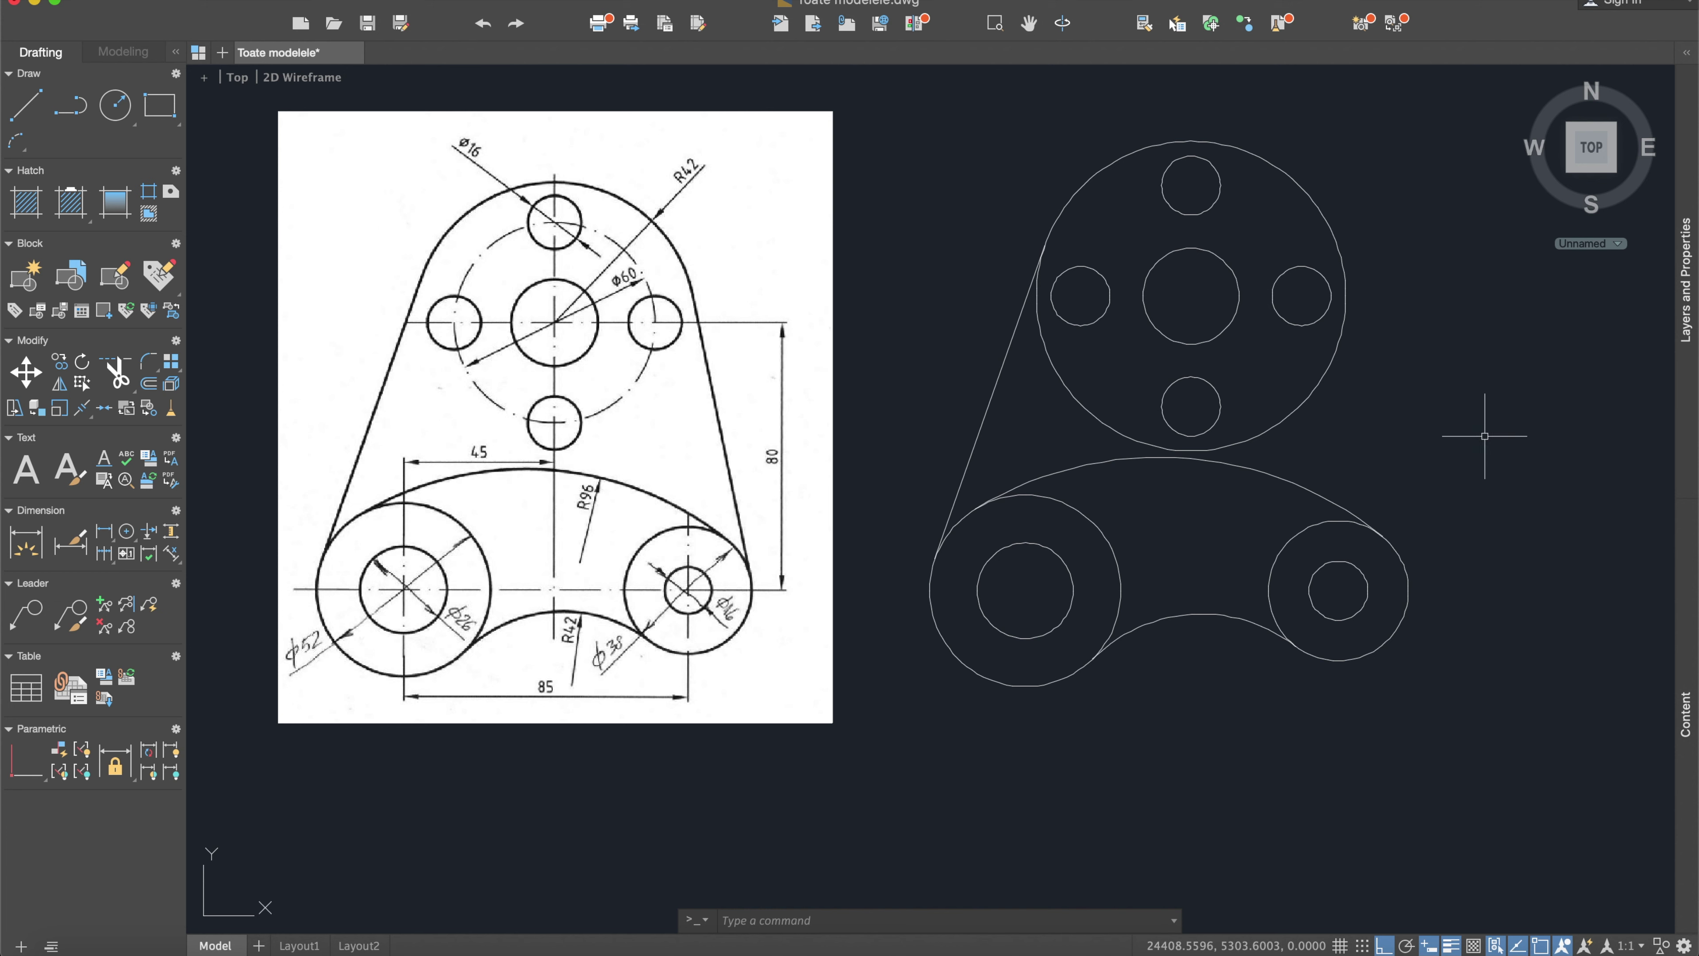
Step: Draw a line tangent to the right sides of the radius 42 circle and the lower-right outer circle
type("line")
key("Return")
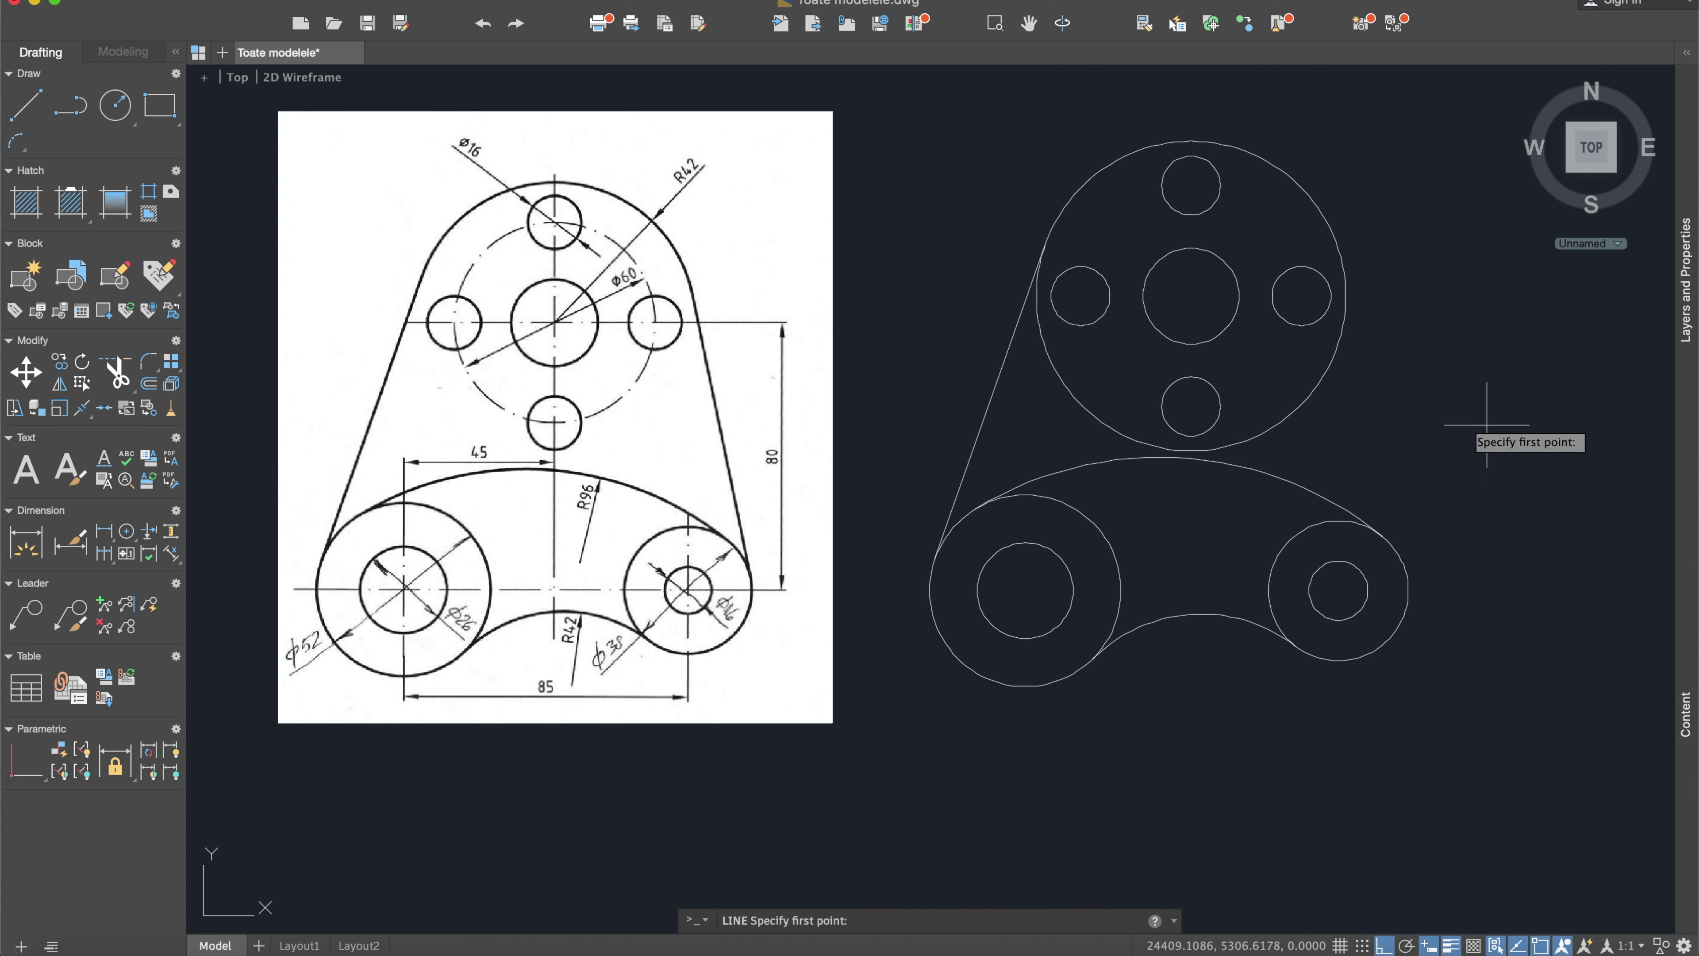
right_click(1436, 396, "shift")
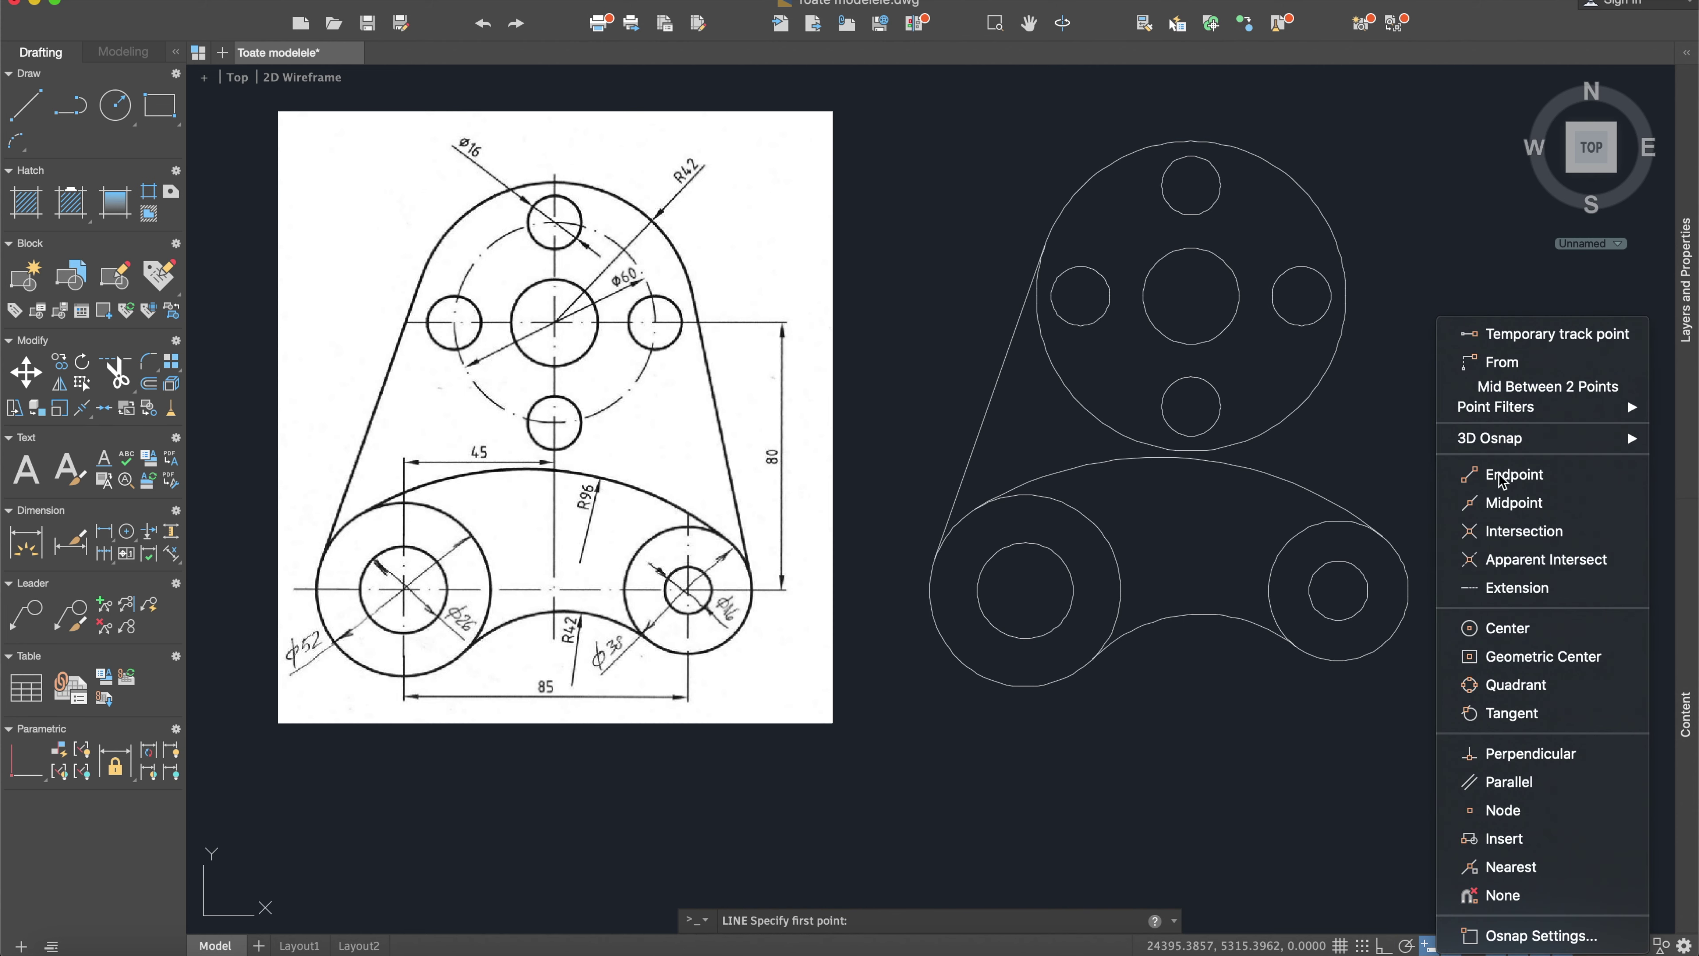
left_click(1539, 712)
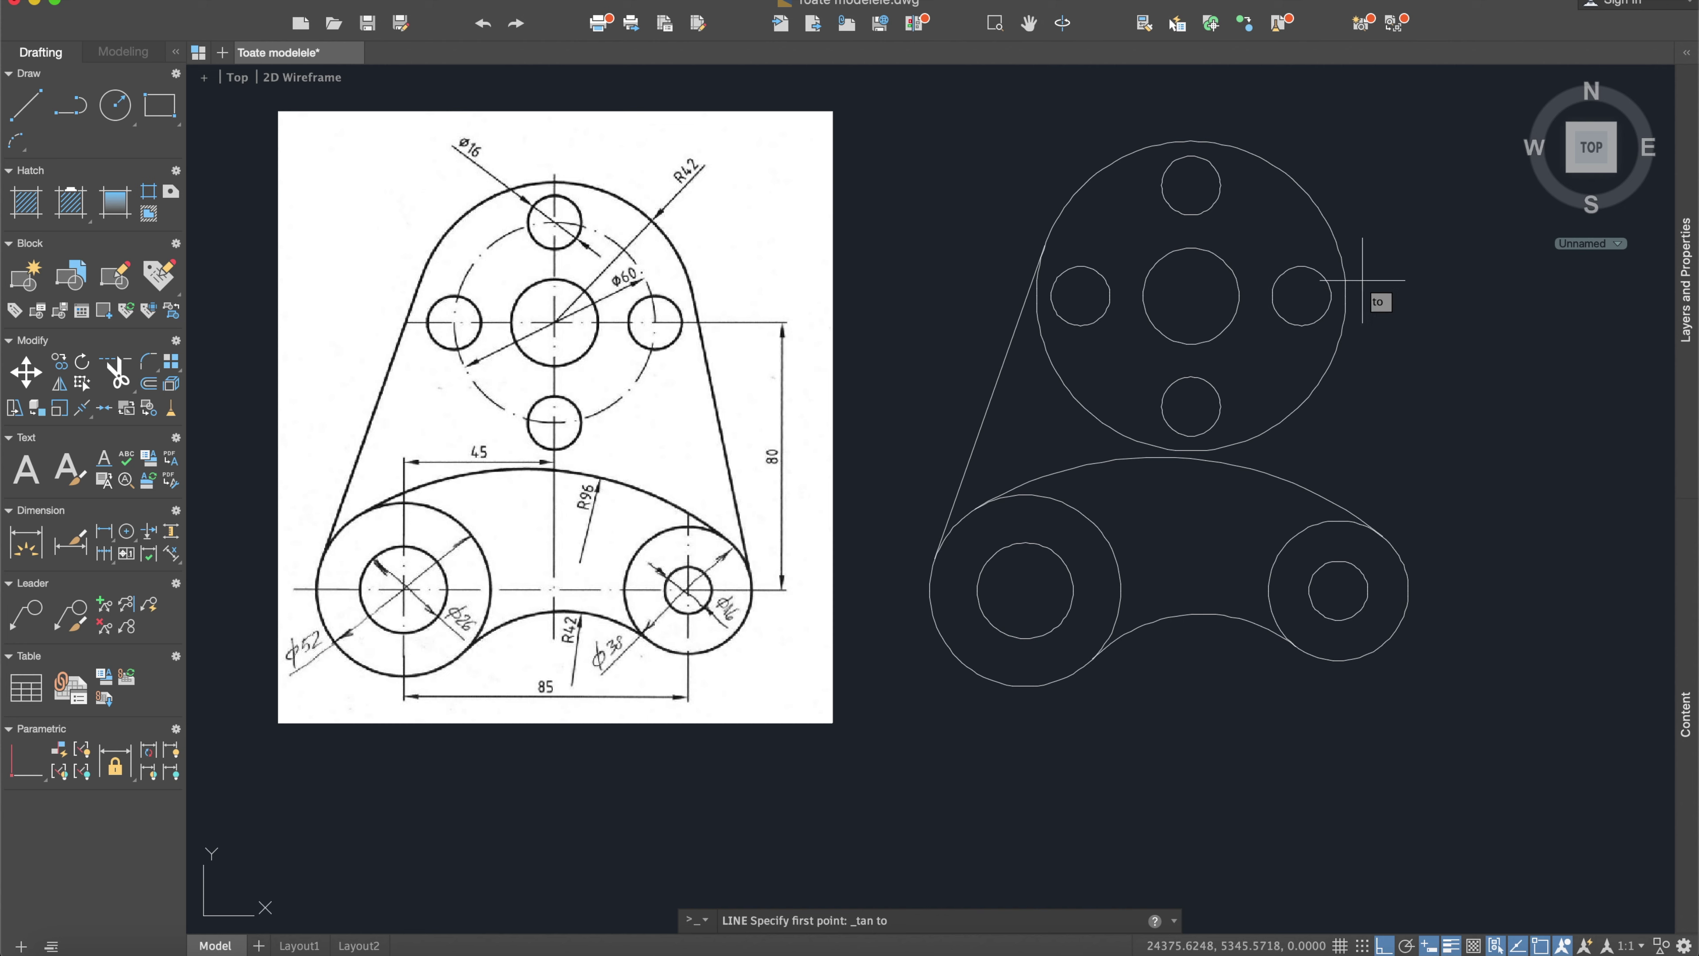
left_click(1341, 246)
right_click(1464, 503, "shift")
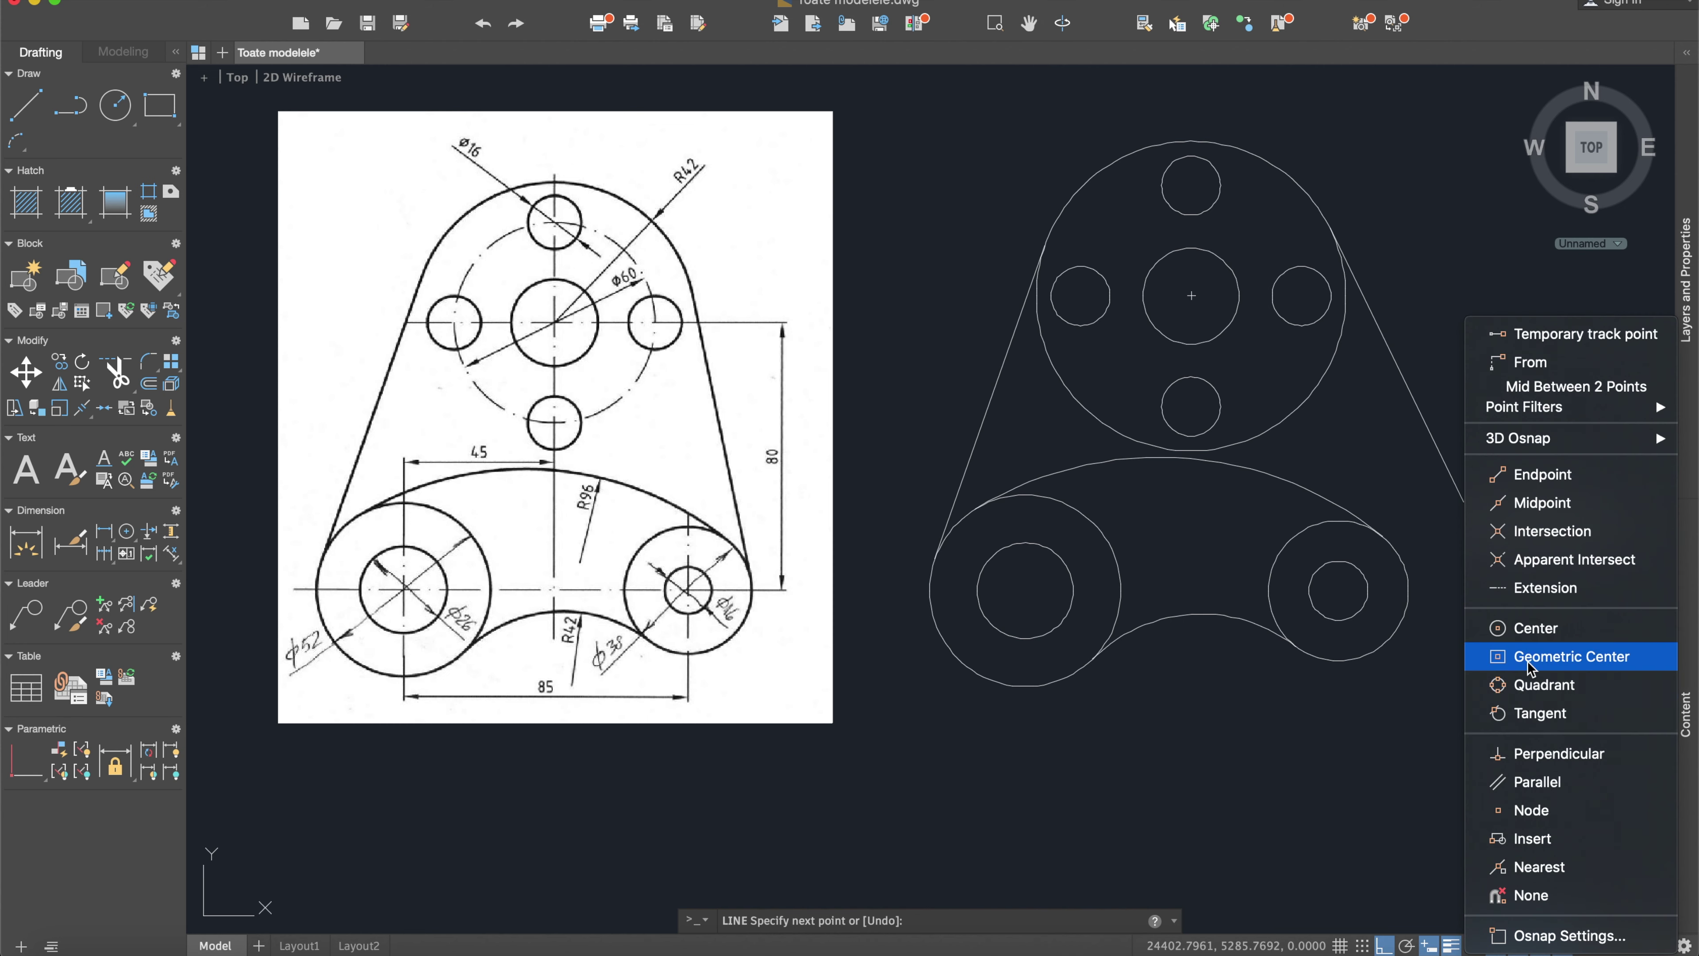
left_click(1538, 712)
left_click(1411, 577)
key("Return")
Step: Trim away the lower part of the radius 42 circle between the two tangent lines, using the whole drawing as cutting edges
type("tri")
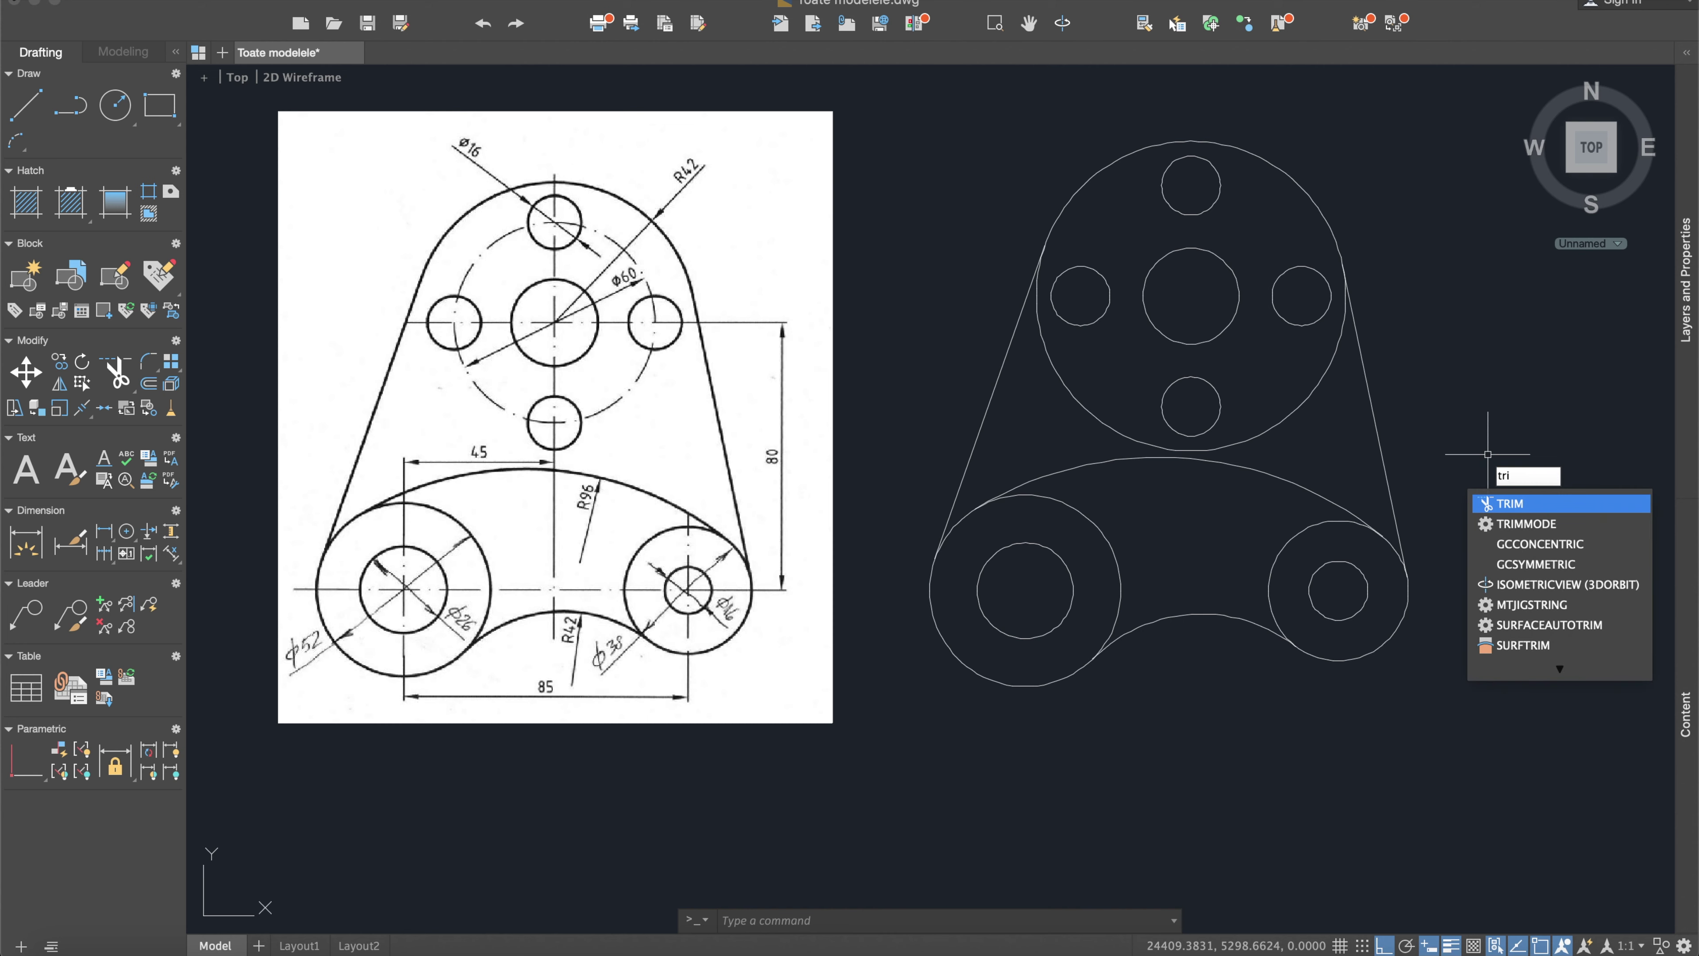
key("Return")
left_click(1508, 725)
left_click(926, 127)
key("Return")
left_click(1190, 446)
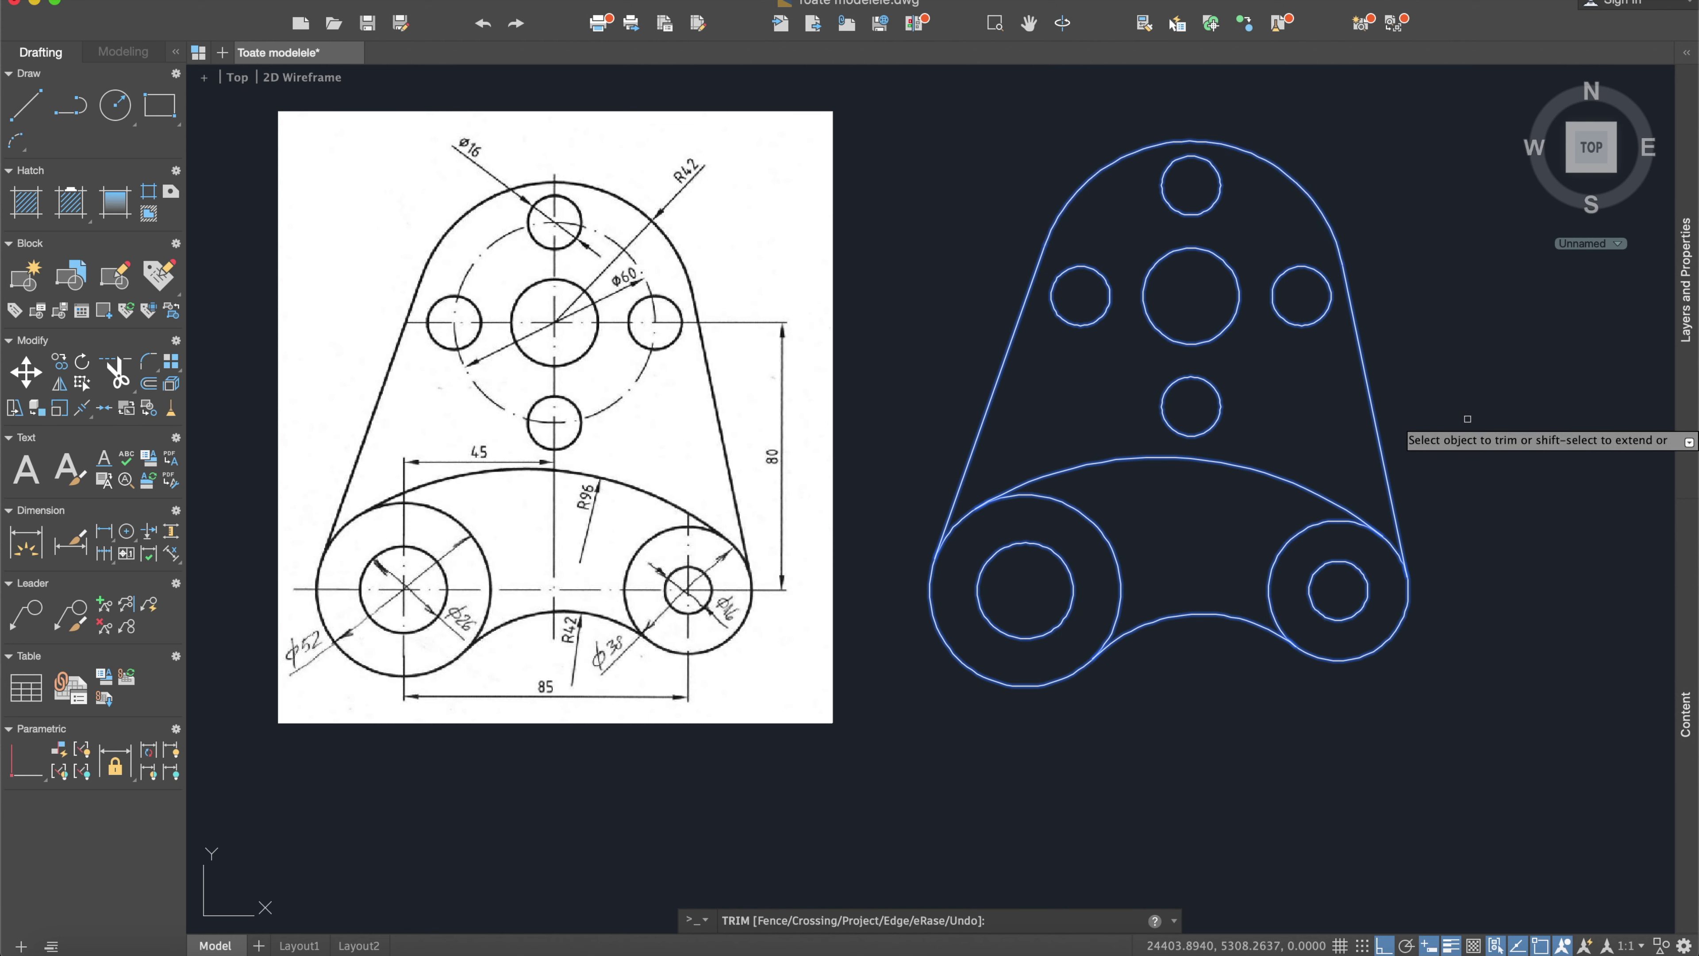
key("Escape")
middle_click_drag(1398, 429, 1410, 435)
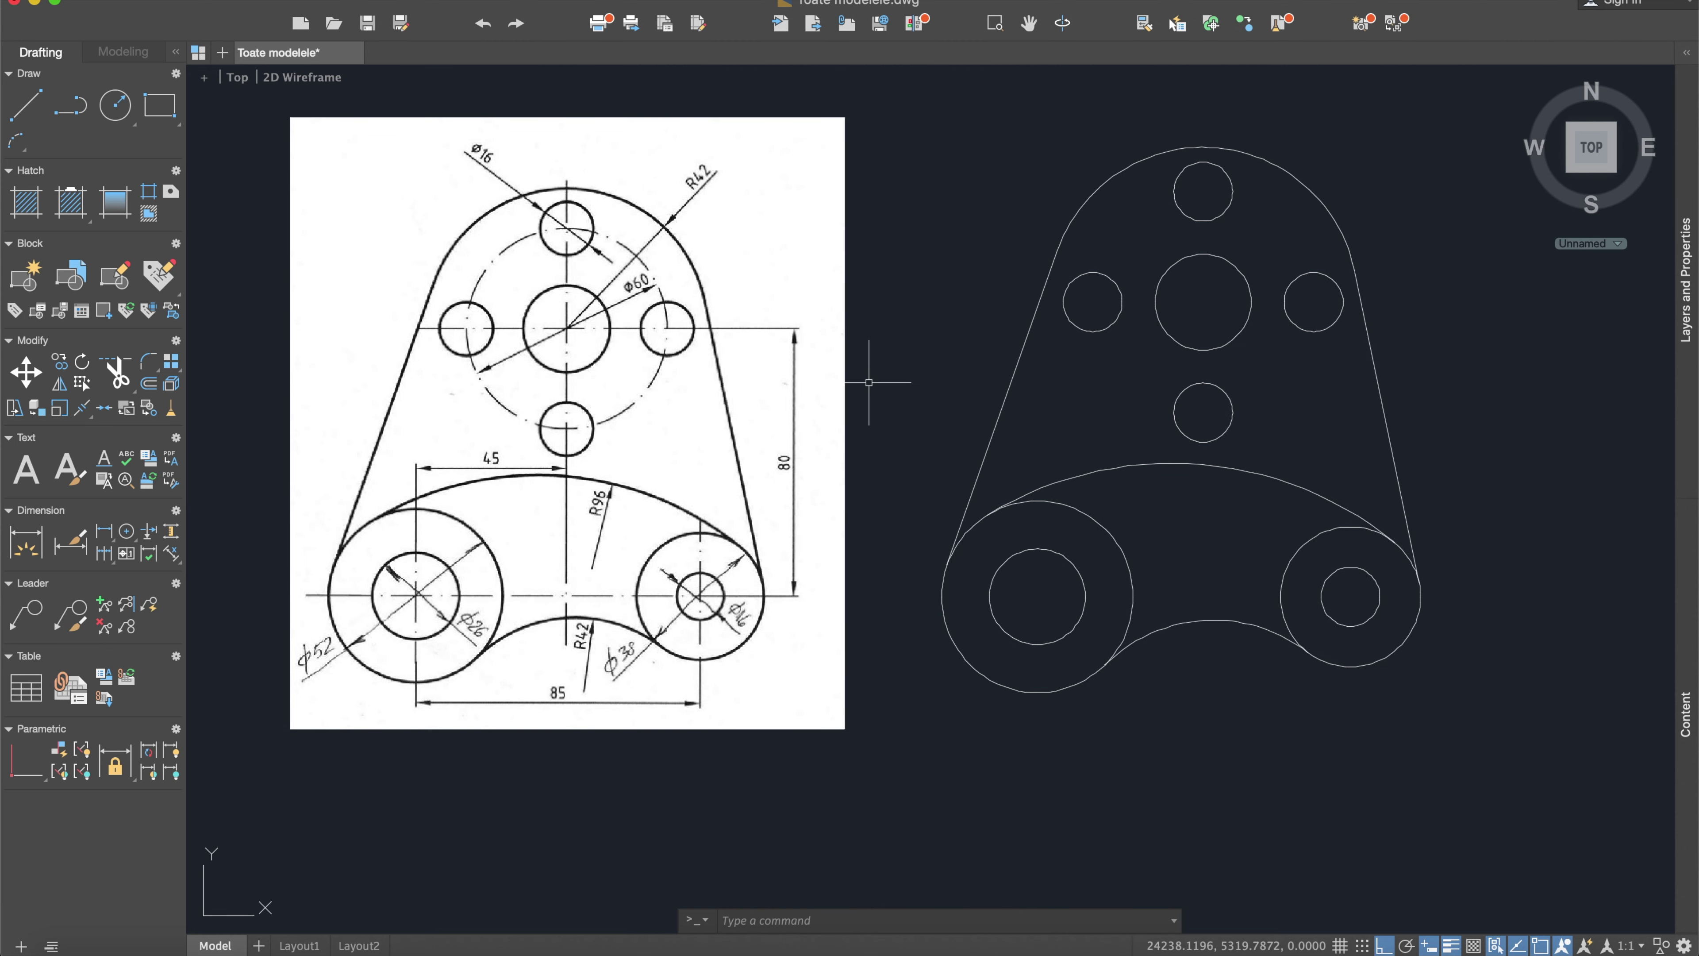
middle_click_drag(1313, 397, 1335, 406)
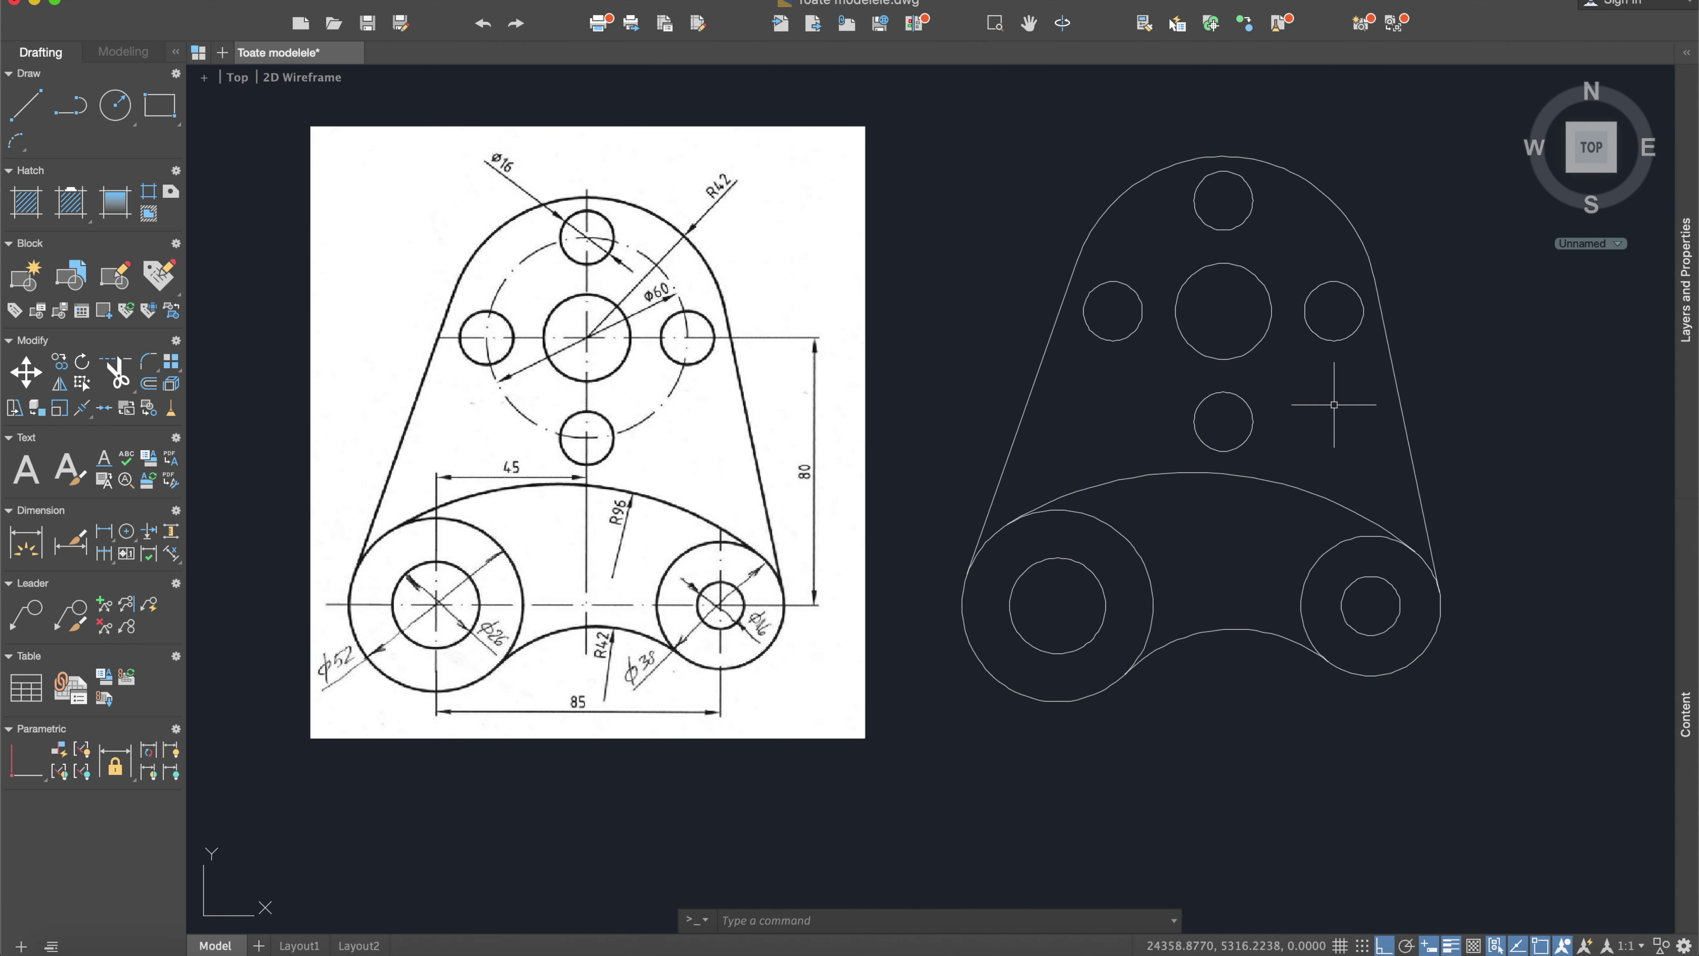